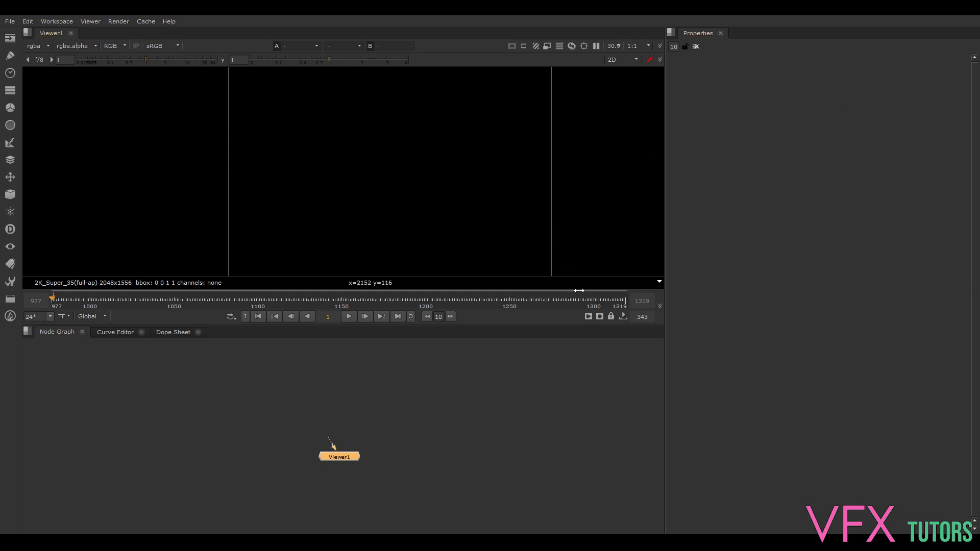
Enlarge the viewer area, then load the B01_A035_C003_010133_BG02_v001.####.exr sequence (977-1083) with a Read node and view it.
drag(663, 287, 791, 306)
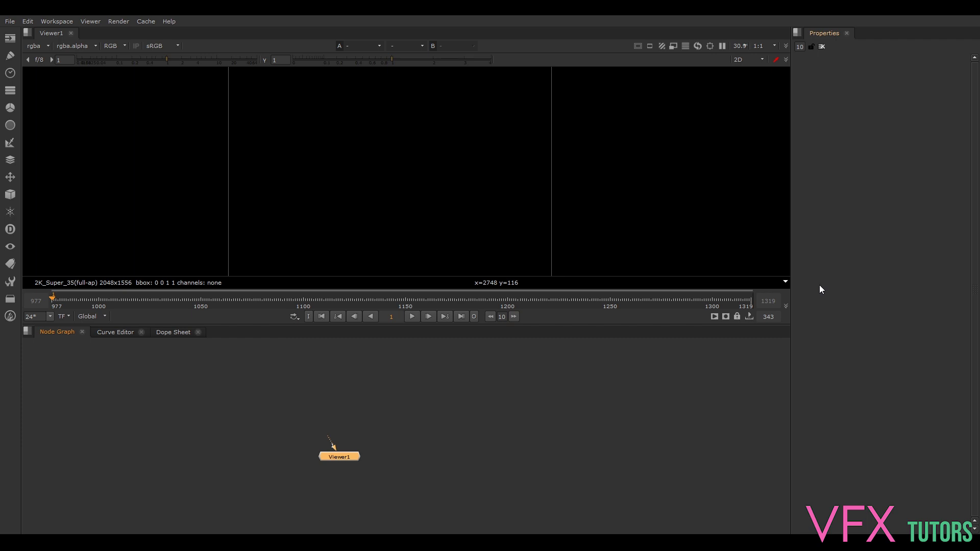
drag(792, 301, 773, 306)
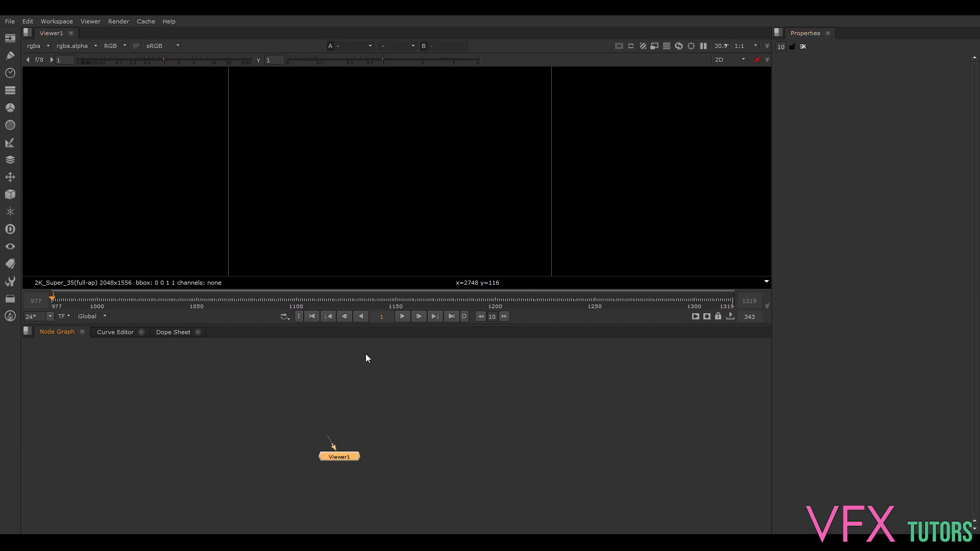
click(343, 401)
key(Tab)
text(re)
click(319, 408)
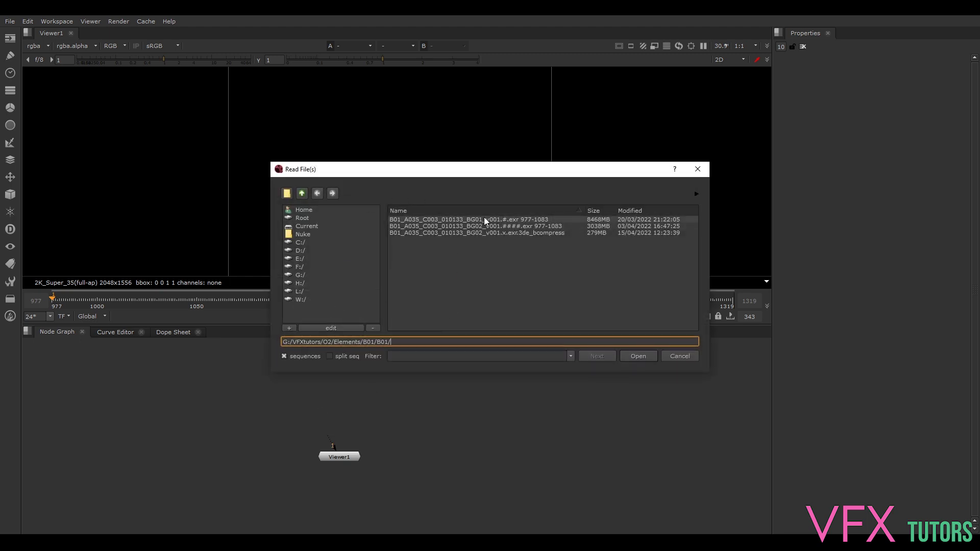
click(441, 225)
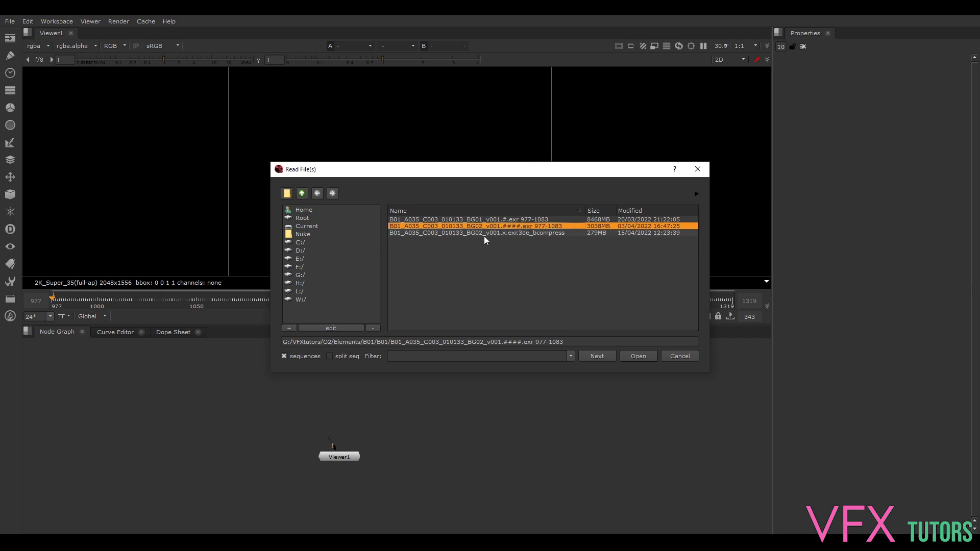
click(638, 355)
key(1)
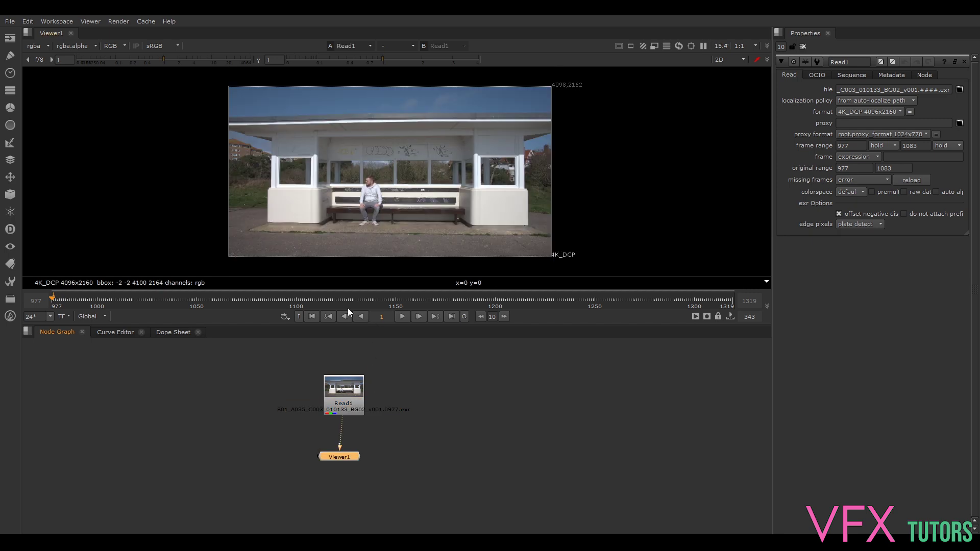
Set the viewer's timeline range to Input and move the playhead to frame 1005.
click(91, 316)
click(94, 319)
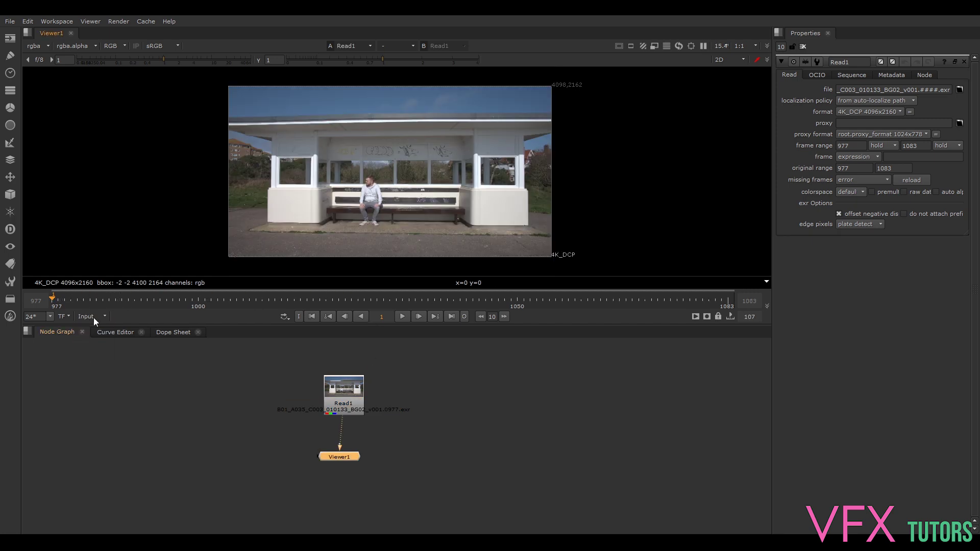
drag(65, 298, 228, 291)
Align Read1 above Viewer1 in the node graph, leaving a vertical gap between them.
drag(345, 402, 342, 396)
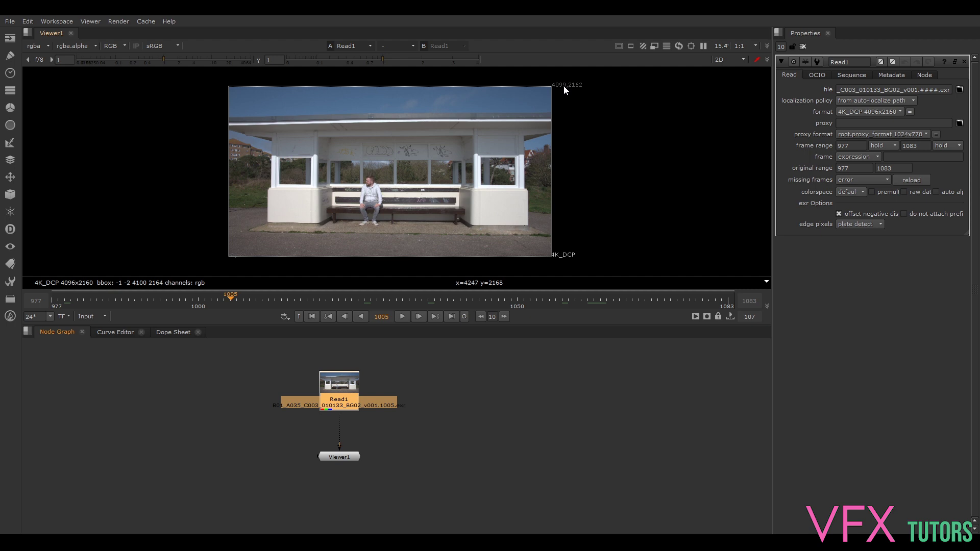
drag(341, 404, 338, 397)
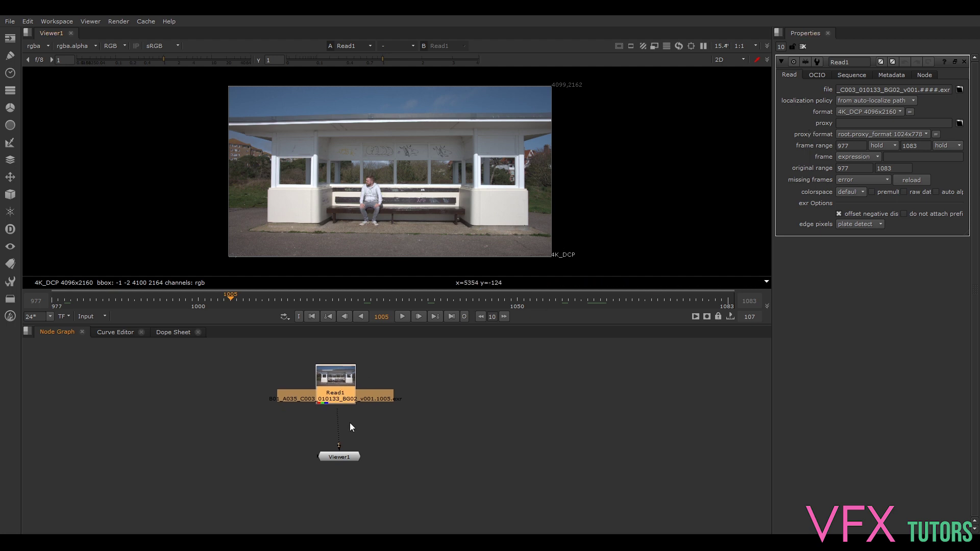
drag(333, 459, 332, 484)
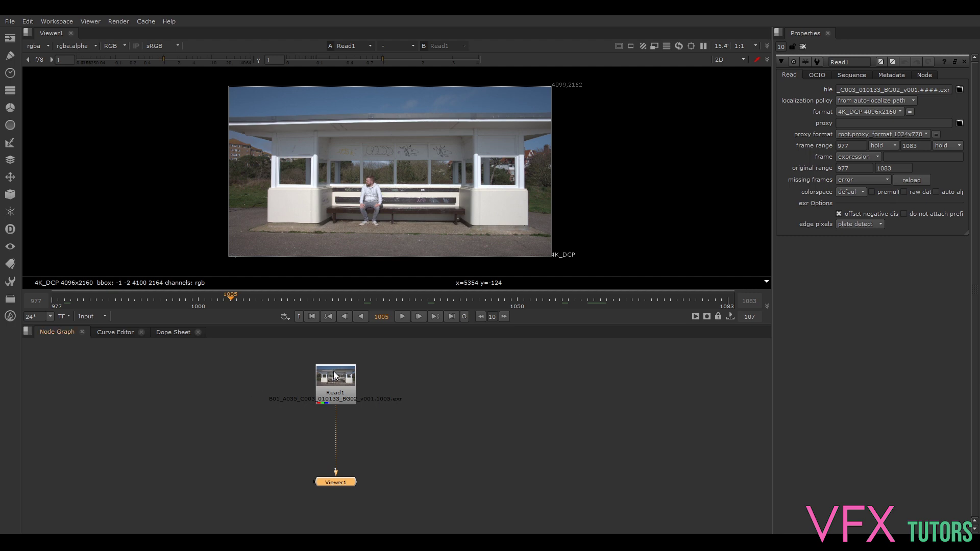
drag(334, 376, 334, 369)
Add a Reformat node and insert it in the connection between Read1 and Viewer1.
click(429, 380)
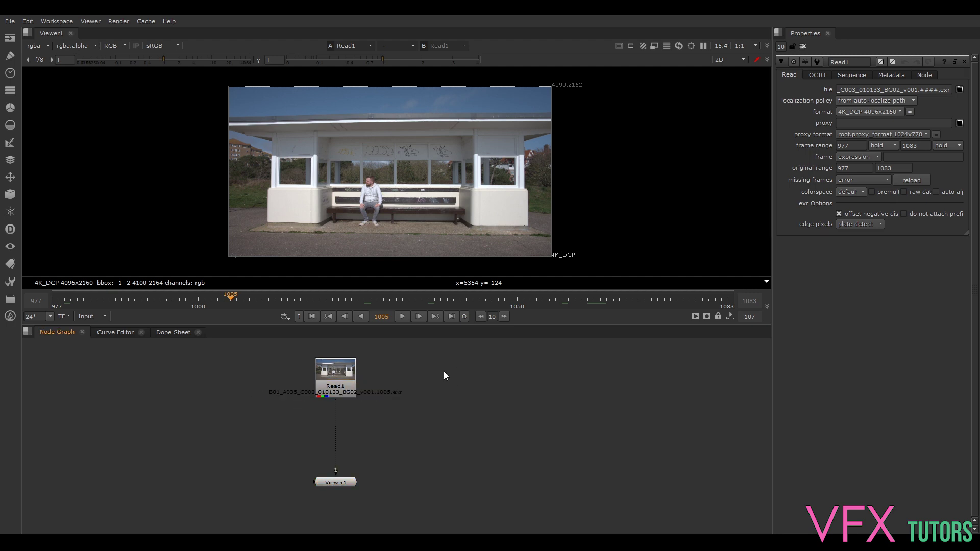
key(Tab)
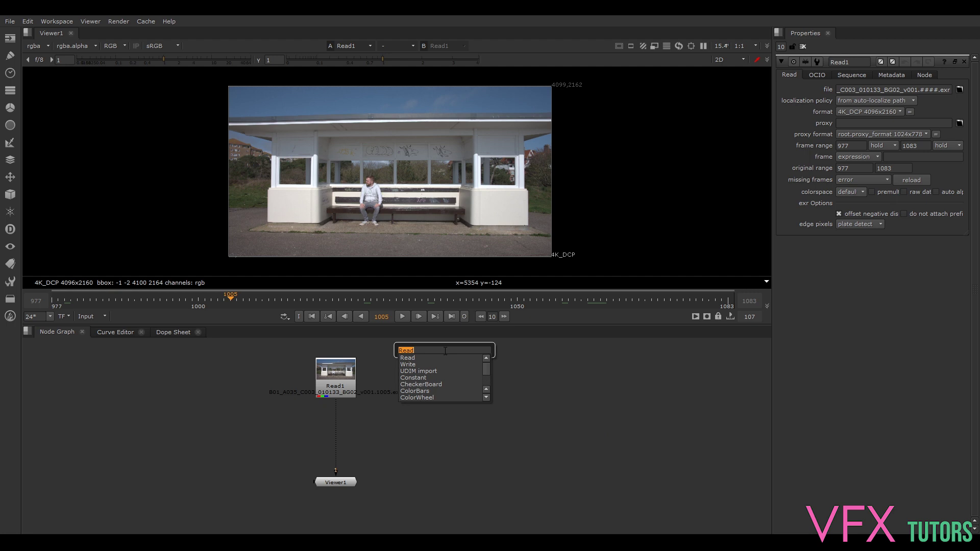
text(ref)
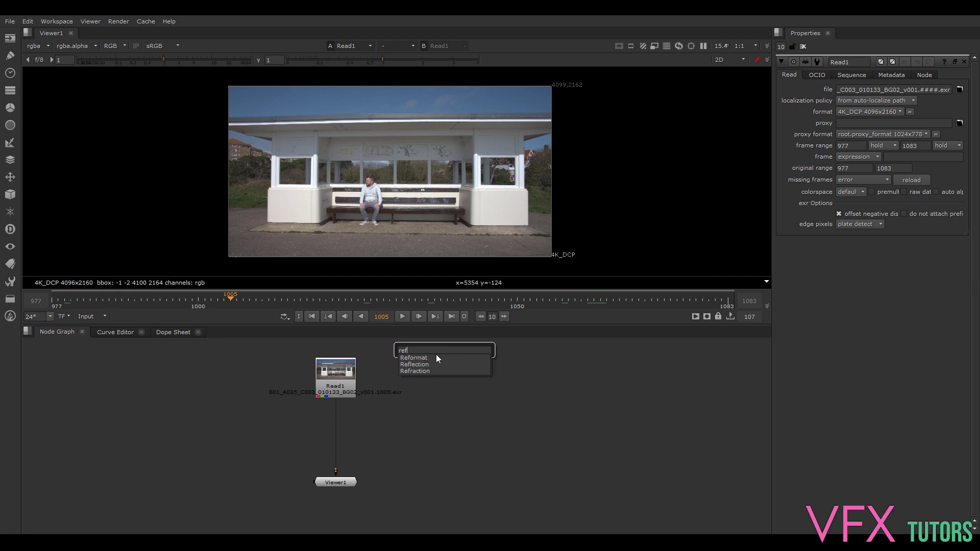
key(Return)
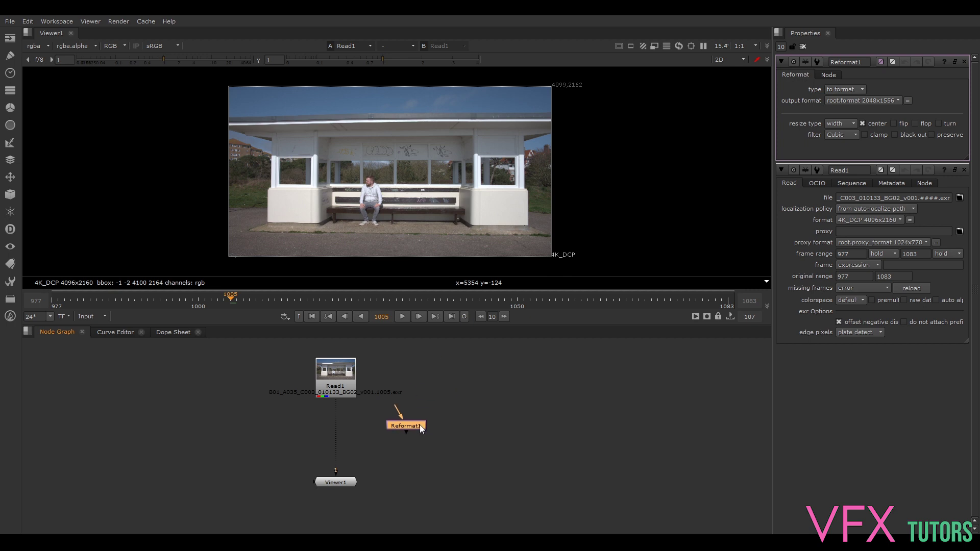
drag(410, 425, 336, 420)
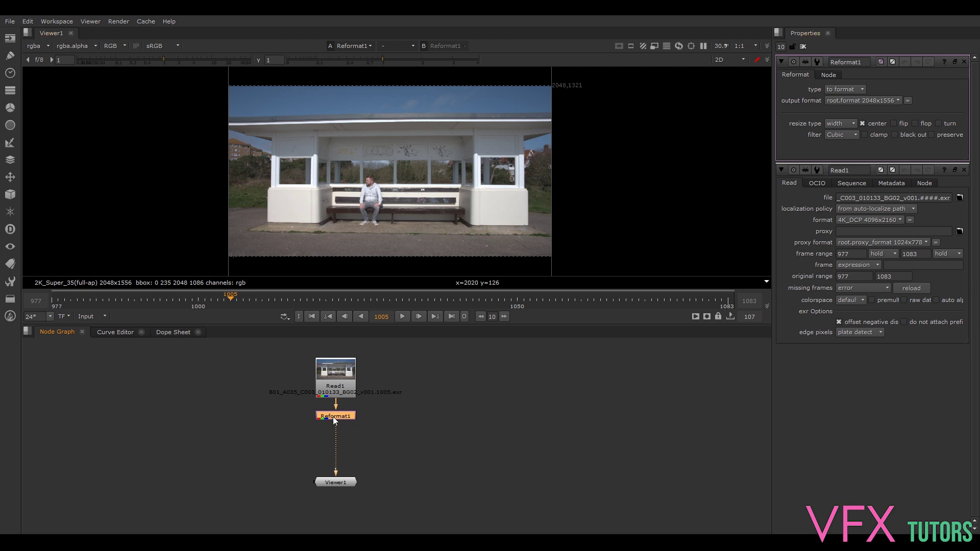
Widen the Properties area and set Reformat1's type to scale with a scale of 1.1.
drag(771, 381, 662, 334)
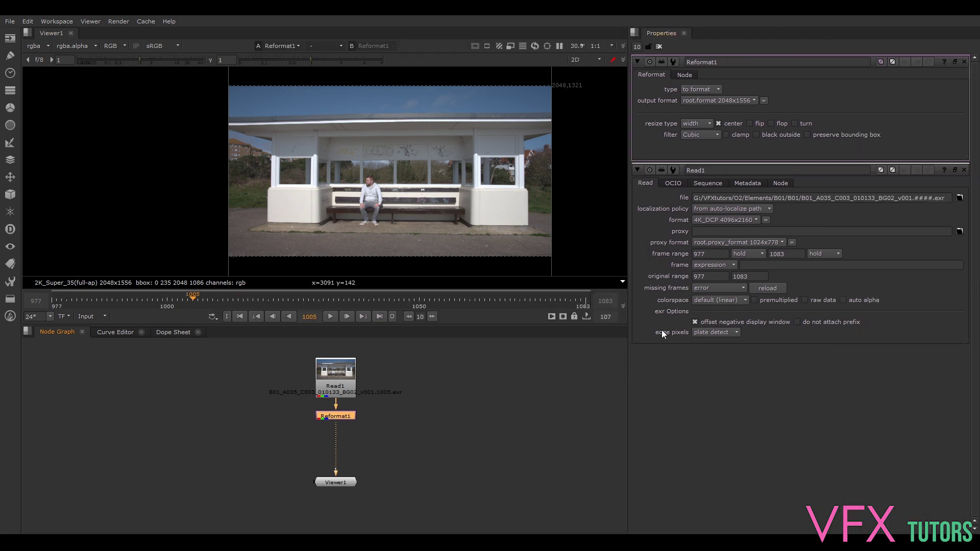
click(708, 90)
click(706, 109)
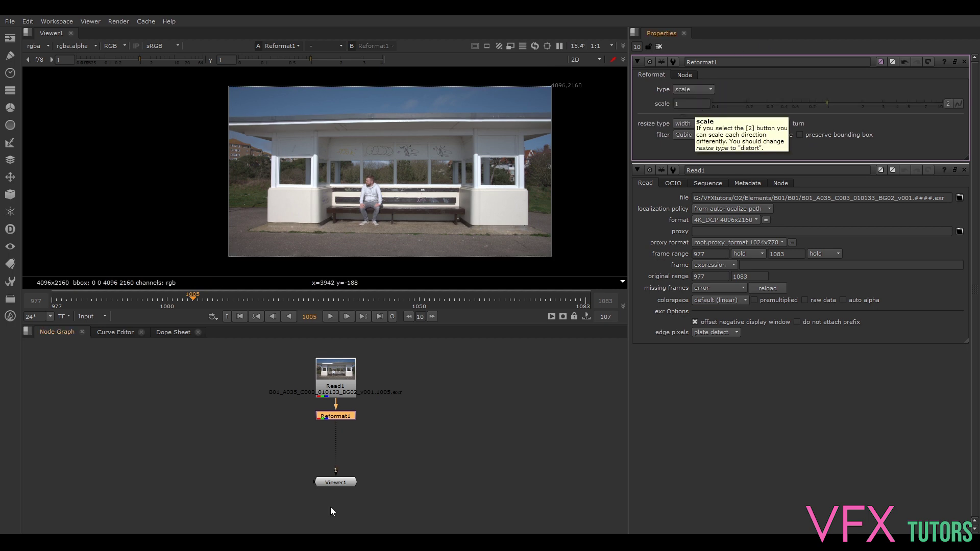
click(687, 105)
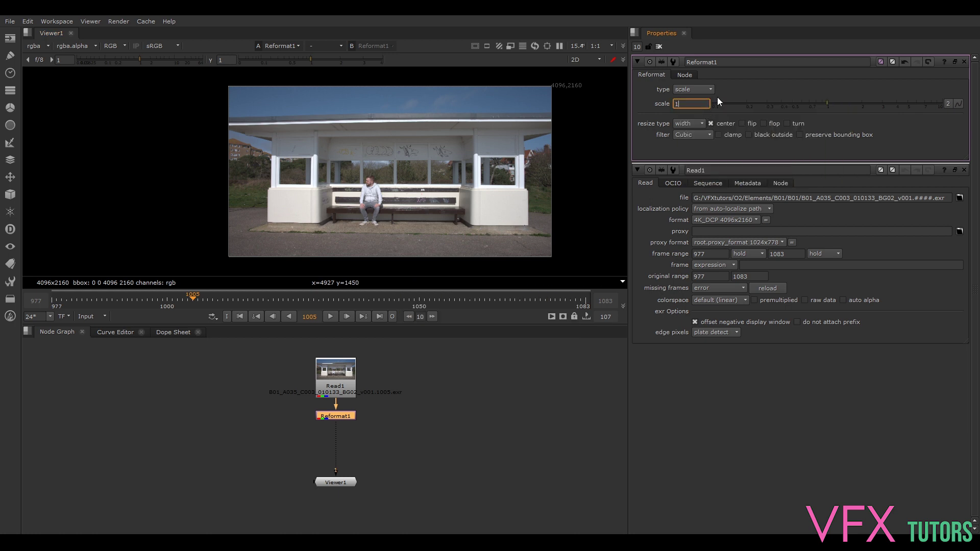
text(.1)
key(Return)
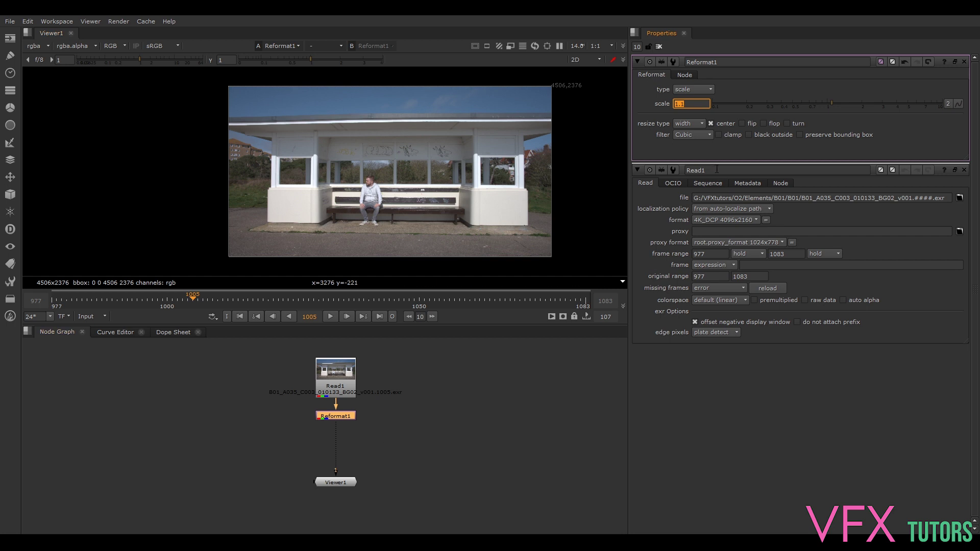
click(693, 104)
key(BackSpace)
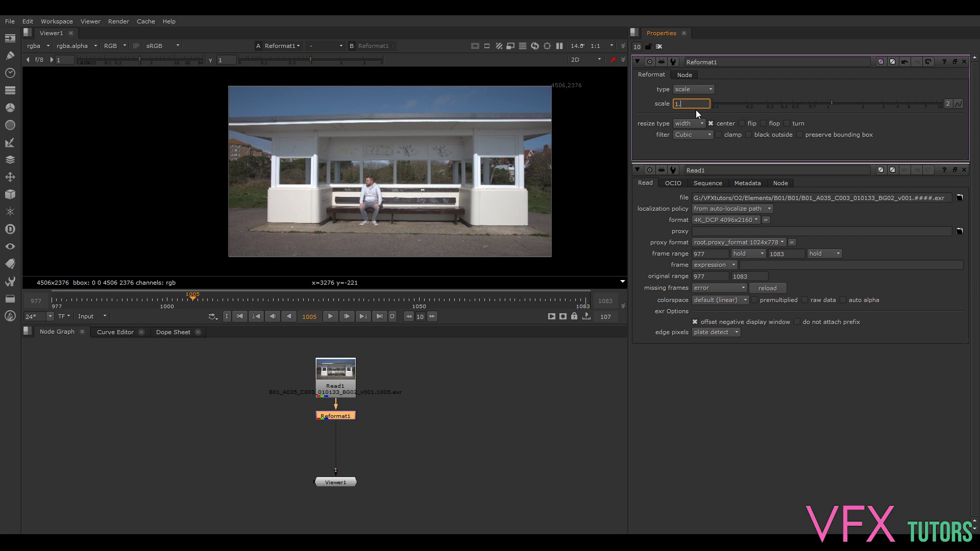
text(1)
key(Return)
Insert the LD_3DE4 lens distortion node between Reformat1 and Viewer1.
drag(257, 474, 413, 424)
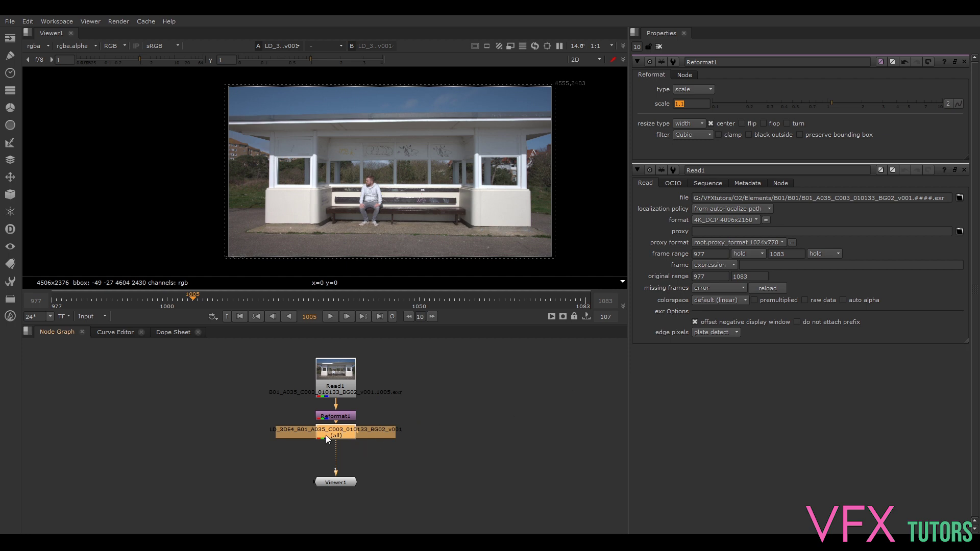
Import the BUBL_B01_NukeLDnode_v001 script again from File Explorer and delete the duplicate lens distortion node.
key(alt+Tab)
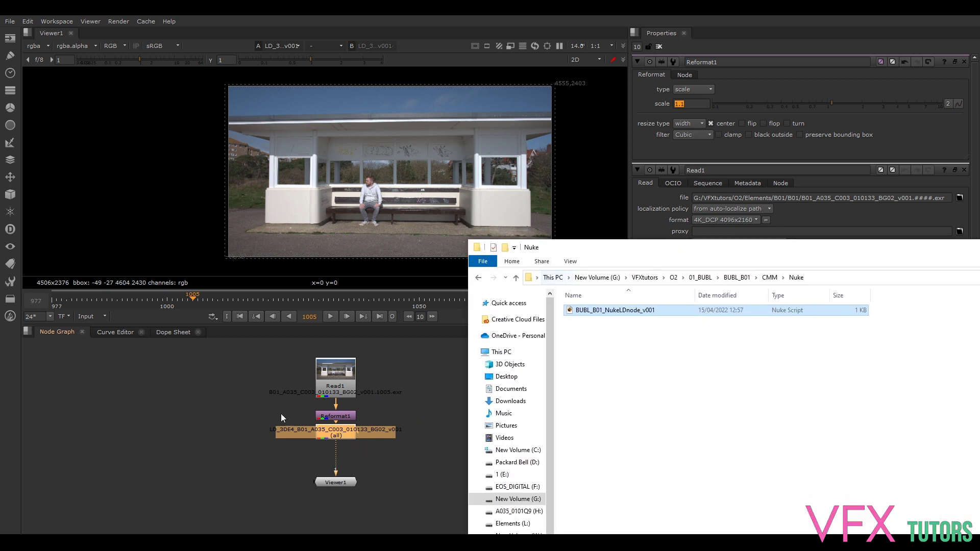
drag(612, 310, 431, 369)
key(alt+Tab)
click(558, 486)
key(Delete)
Open the lens distortion node's properties and move Read1 and Reformat1 upward to space out the nodes.
click(337, 433)
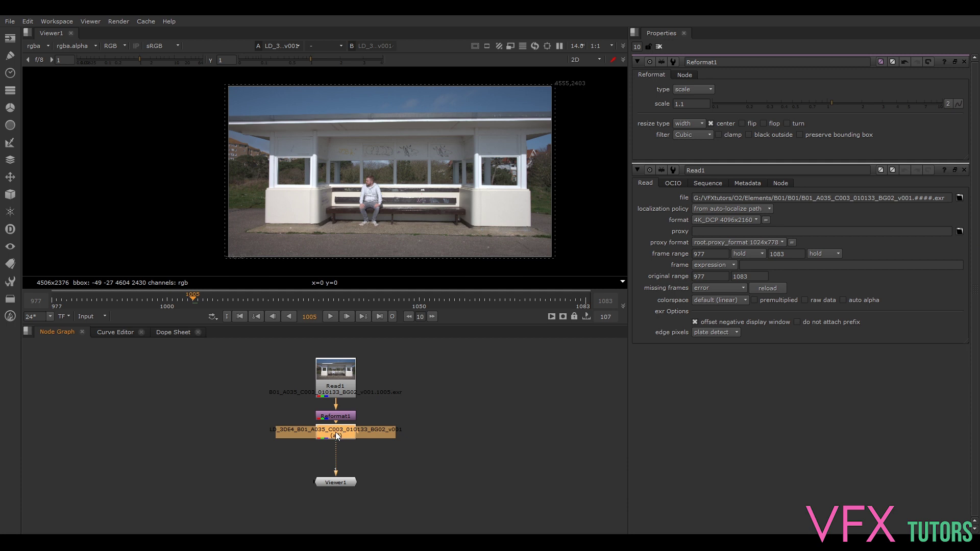
double_click(337, 436)
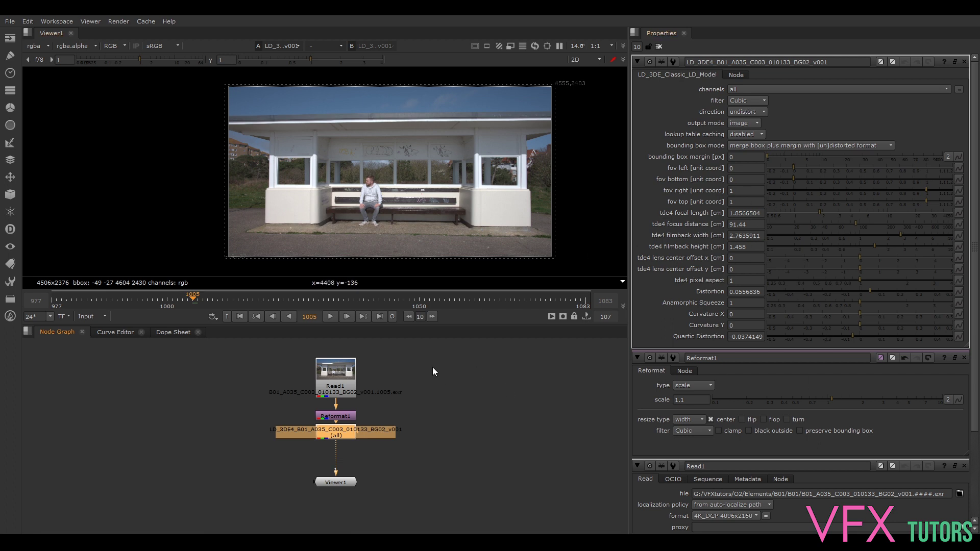
drag(335, 379, 334, 365)
drag(341, 420, 342, 410)
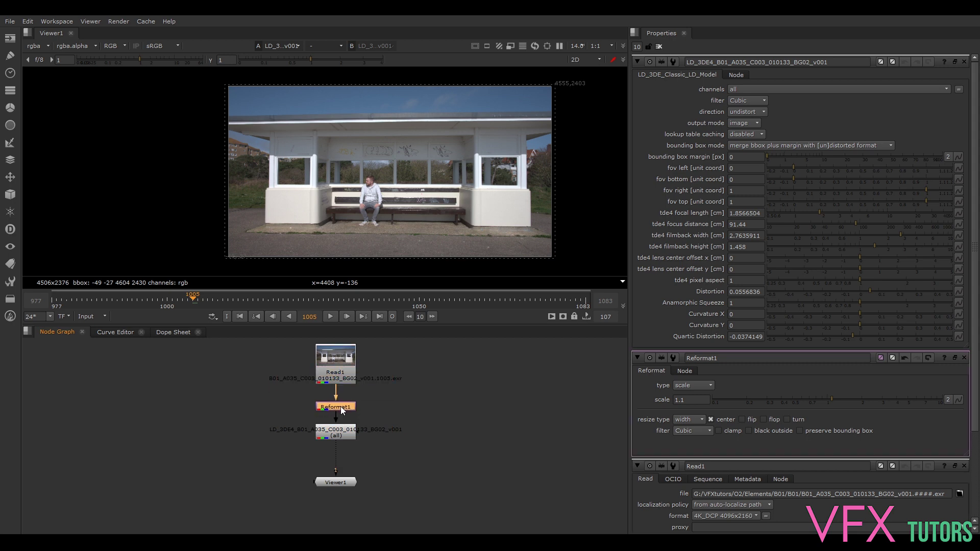
Disable and re-enable the lens distortion node to compare the distorted and undistorted plate.
click(348, 431)
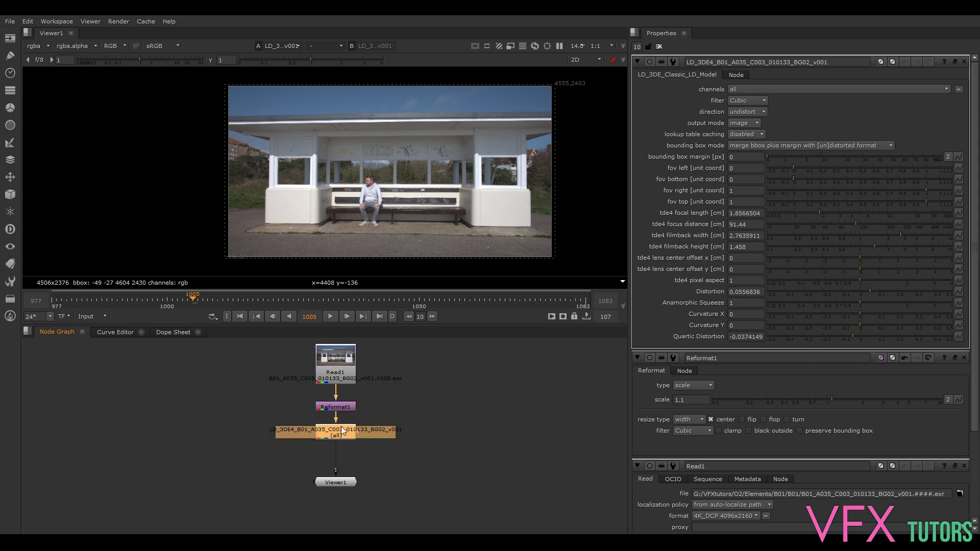
key(d)
key(d)
Set Reformat1's resize type to none and turn on preserve bounding box.
double_click(338, 407)
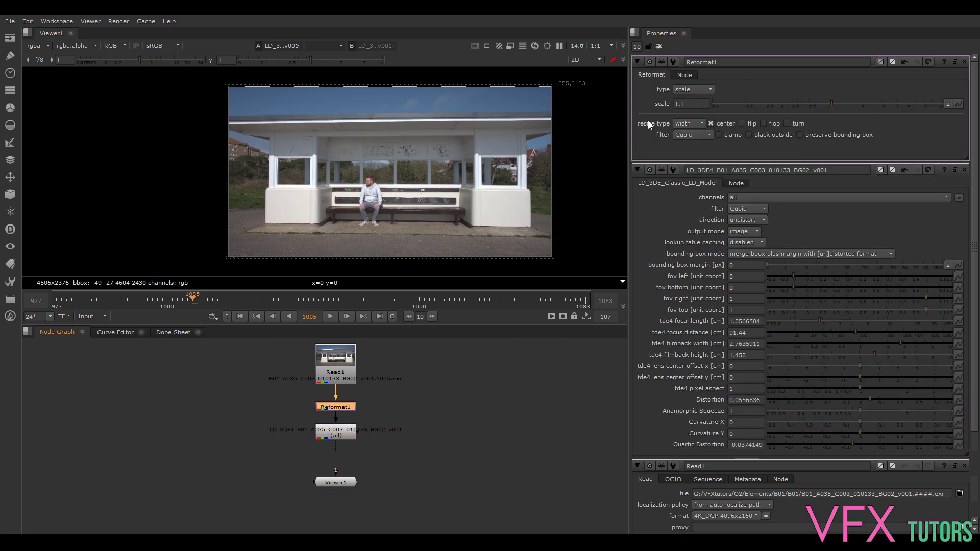
click(684, 122)
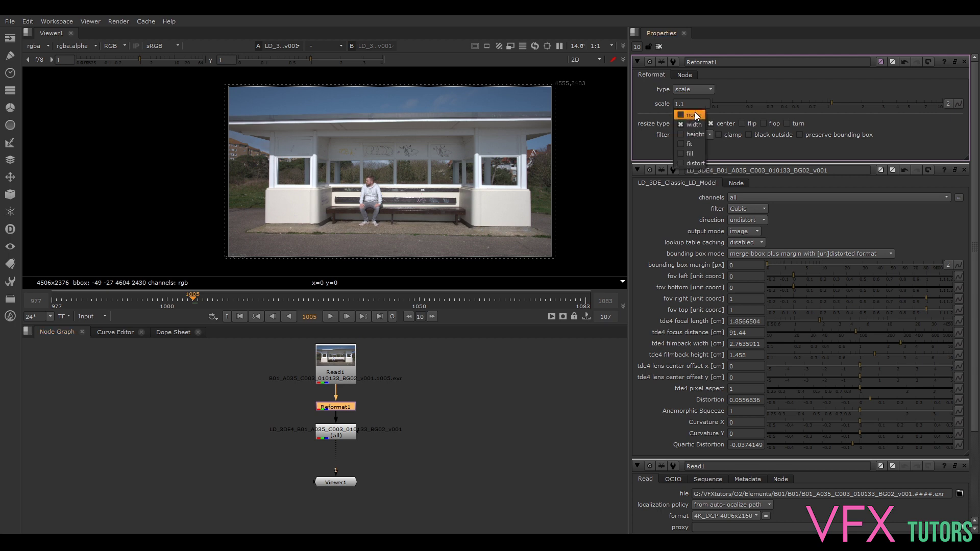
click(690, 114)
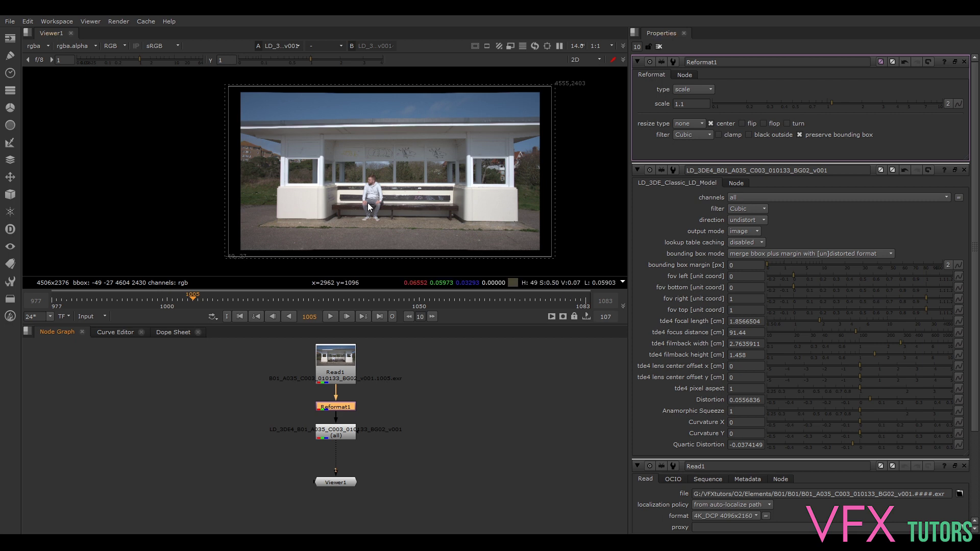
Try Reformat1 scale values of 0.5 and 1.05.
click(694, 103)
text(0.5)
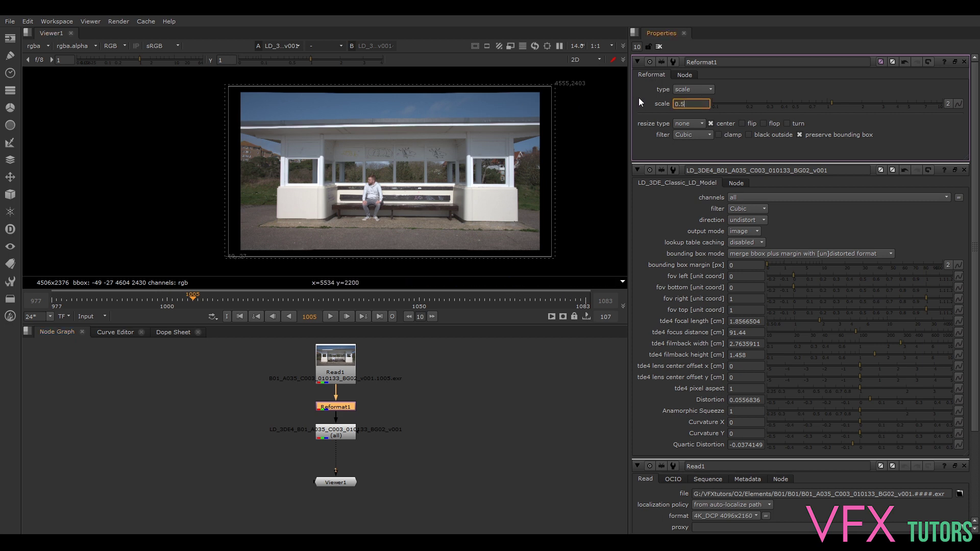
key(Return)
text(1.05)
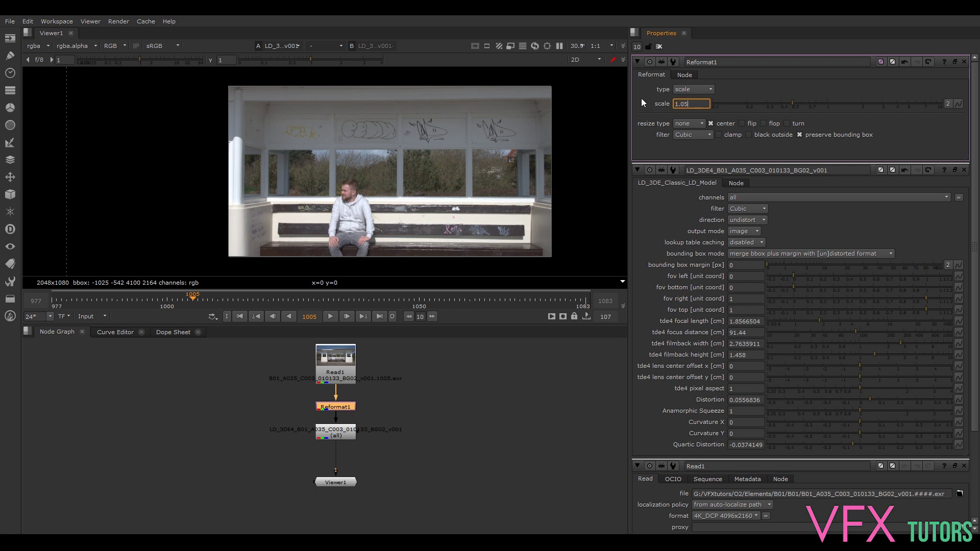
key(Return)
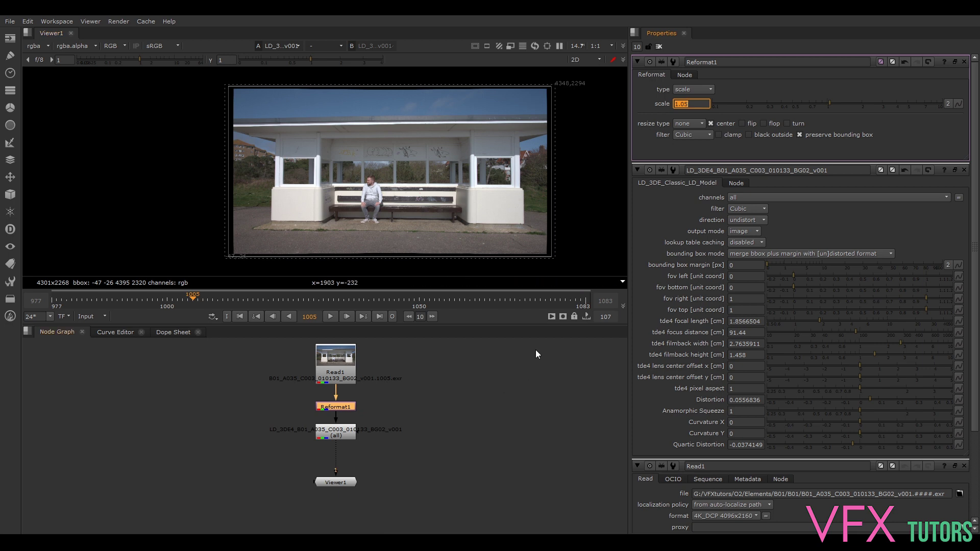
Set Reformat1's scale to 1.04 and inspect the undistorted plate's edges against the frame.
click(692, 106)
key(BackSpace)
text(4)
key(Return)
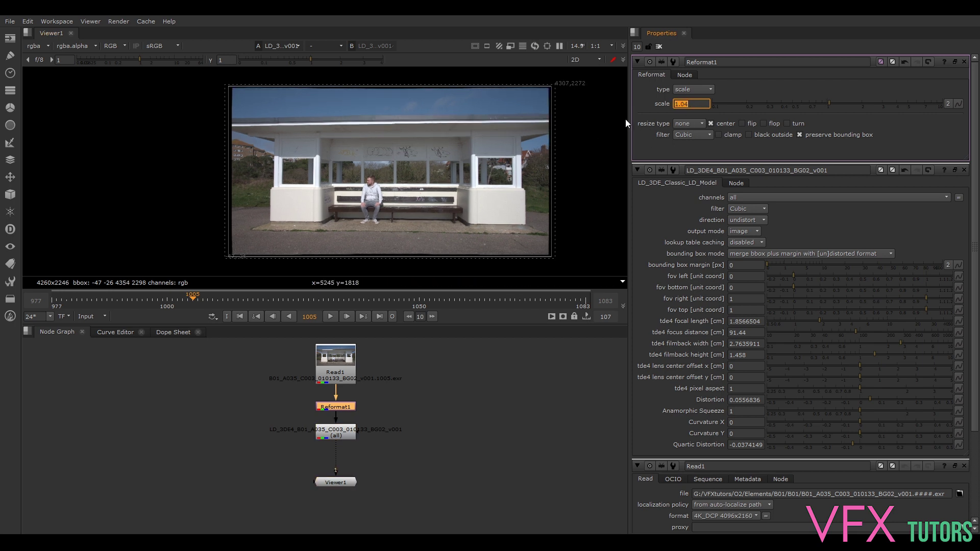
scroll(559, 240, up, 2)
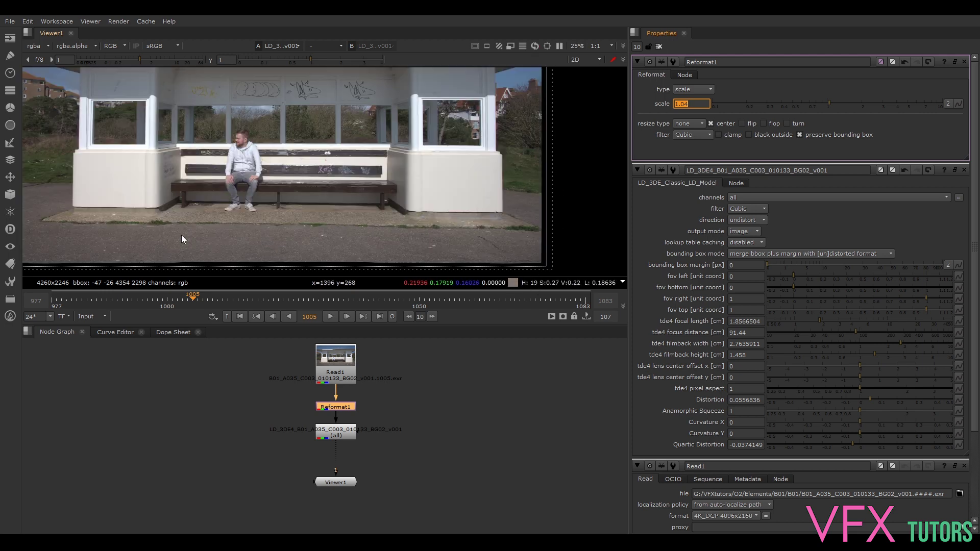
scroll(156, 259, down, 1)
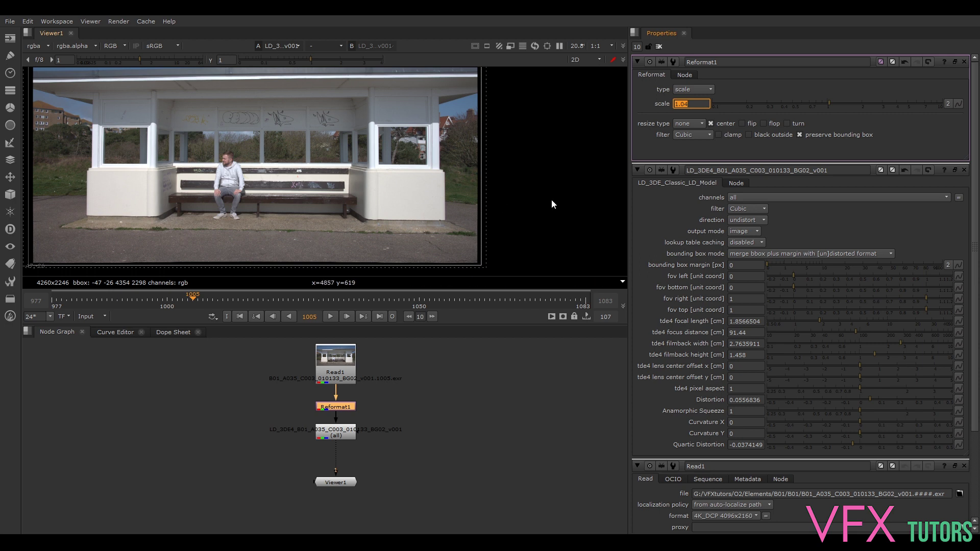
scroll(531, 162, down, 1)
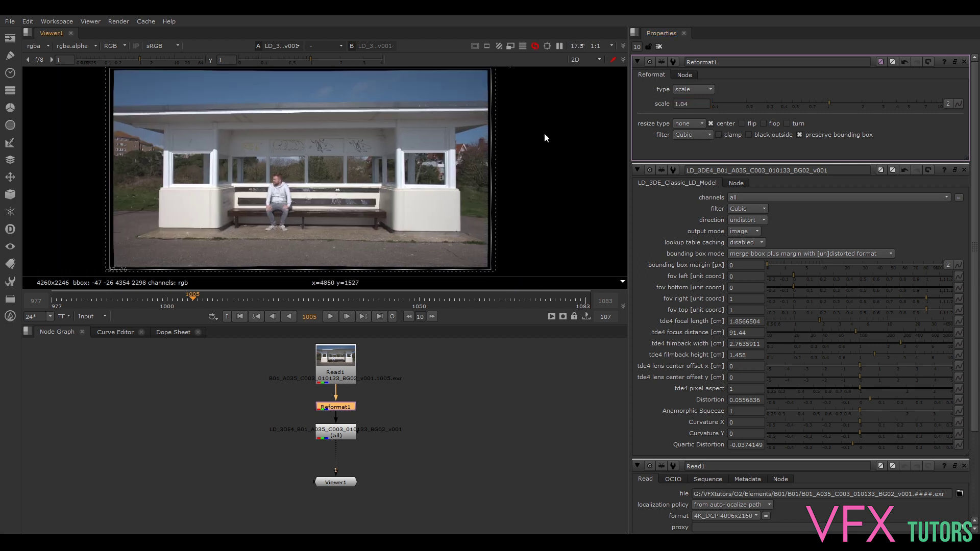
Set Reformat1's scale to 1.03.
middle_drag(544, 138, 562, 169)
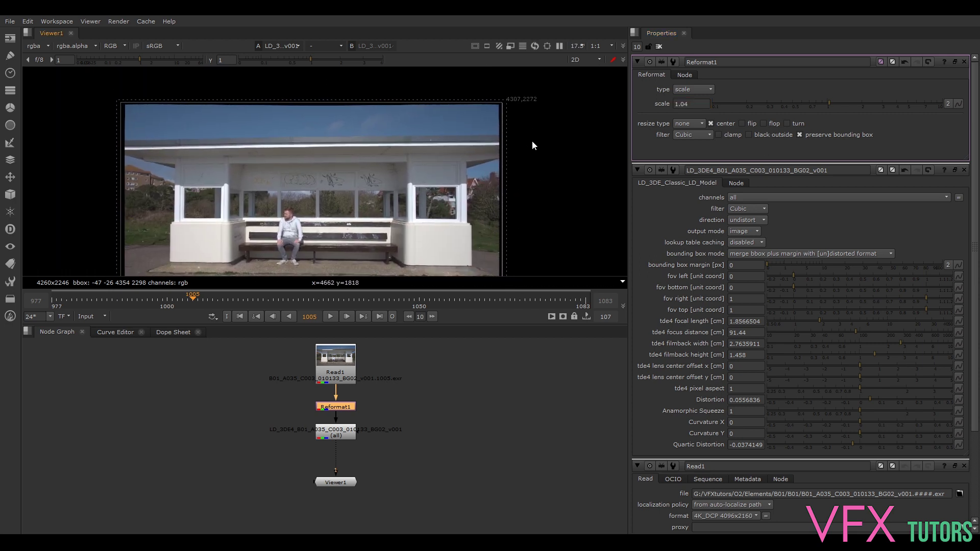
click(686, 103)
text(3)
key(Return)
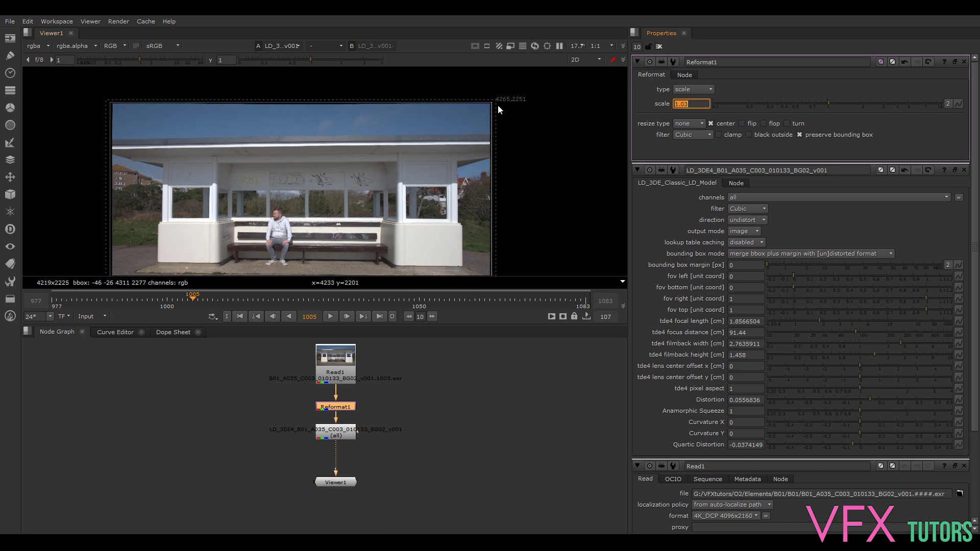
Examine the undistorted plate's corners and edges against the format frame and bounding box.
scroll(498, 106, up, 4)
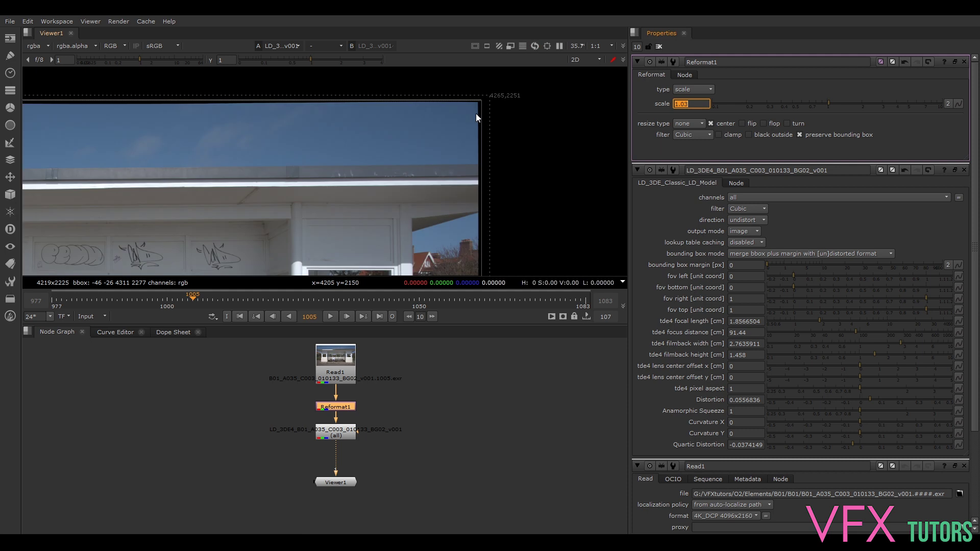
scroll(476, 114, up, 3)
scroll(551, 174, down, 5)
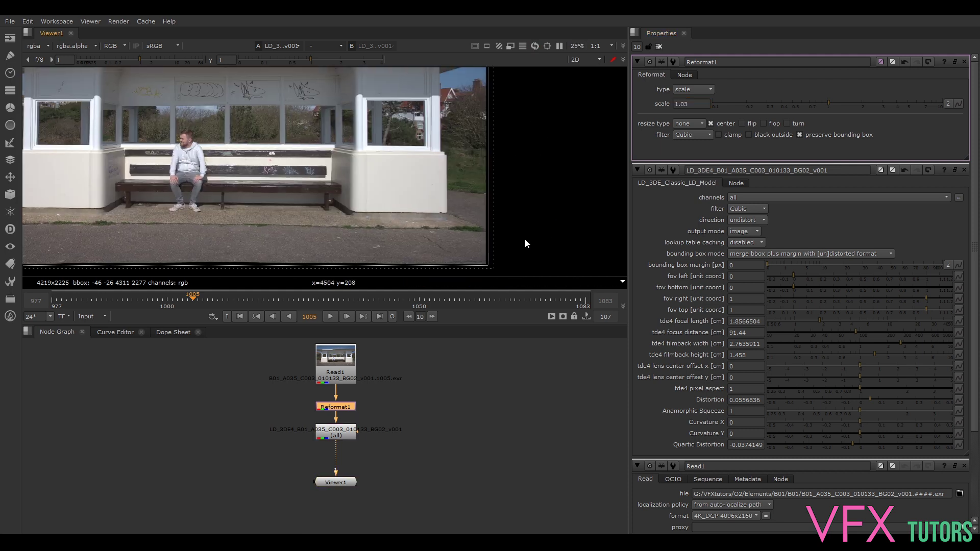
scroll(238, 252, up, 2)
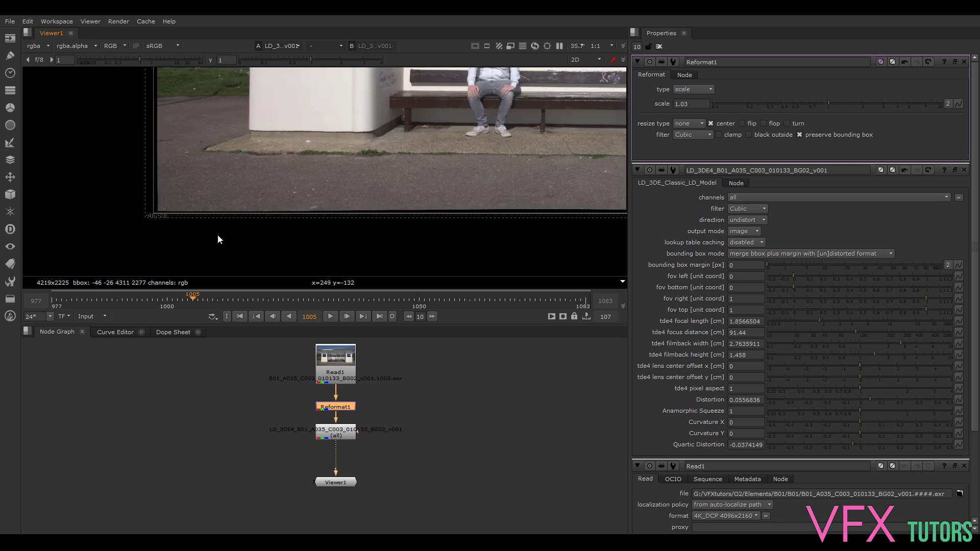
scroll(207, 222, up, 2)
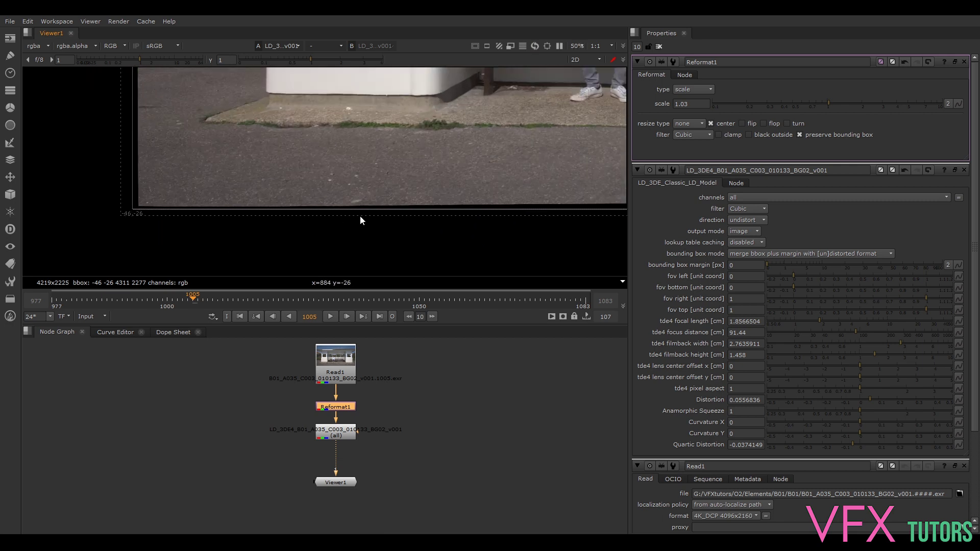
scroll(367, 184, down, 3)
scroll(271, 143, down, 2)
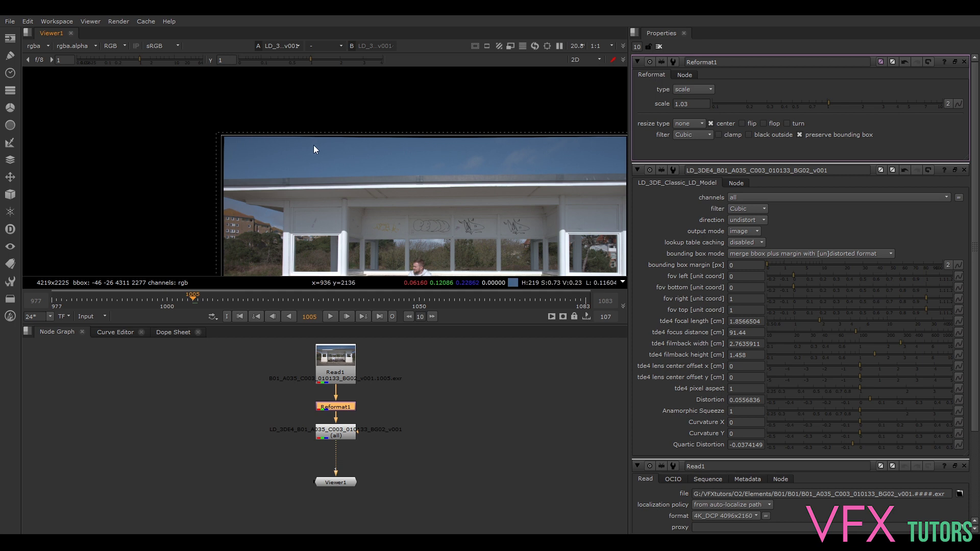
scroll(454, 141, down, 3)
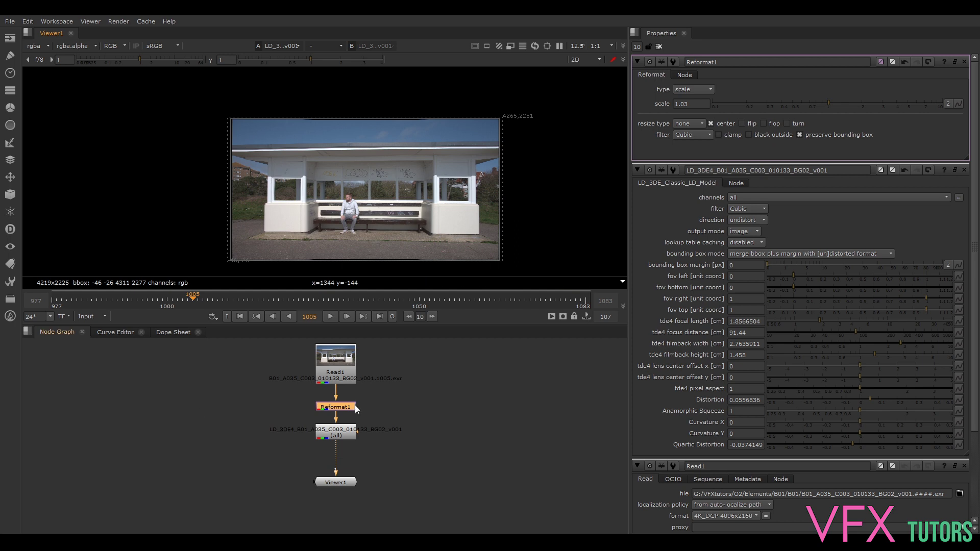
Toggle the lens distortion node off and on to compare the plate's upper-right corner with the frame.
click(691, 104)
scroll(534, 138, up, 5)
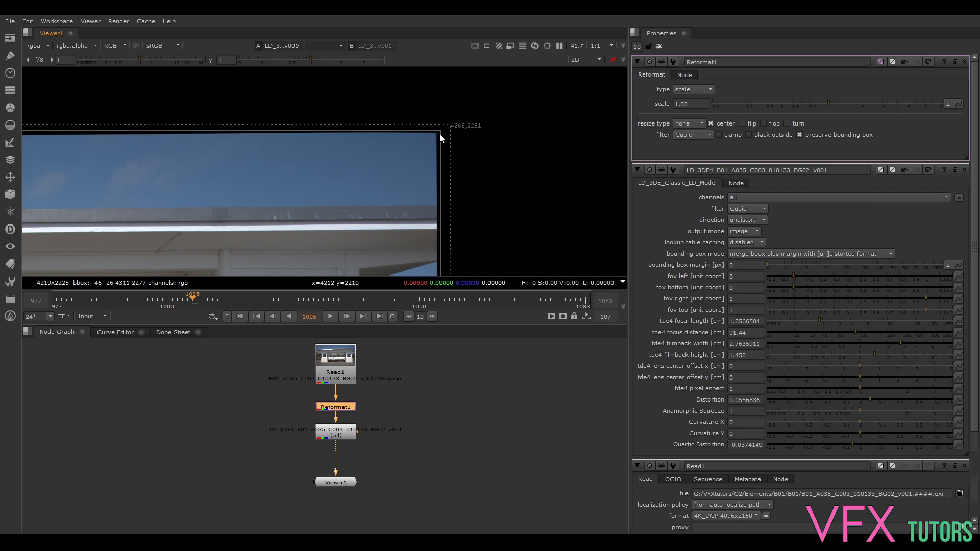
click(332, 435)
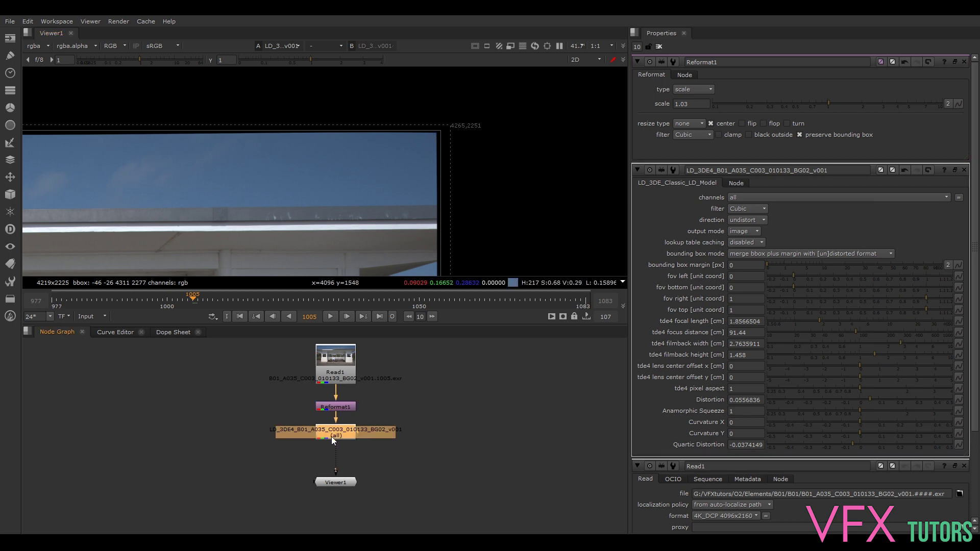
key(d)
key(d)
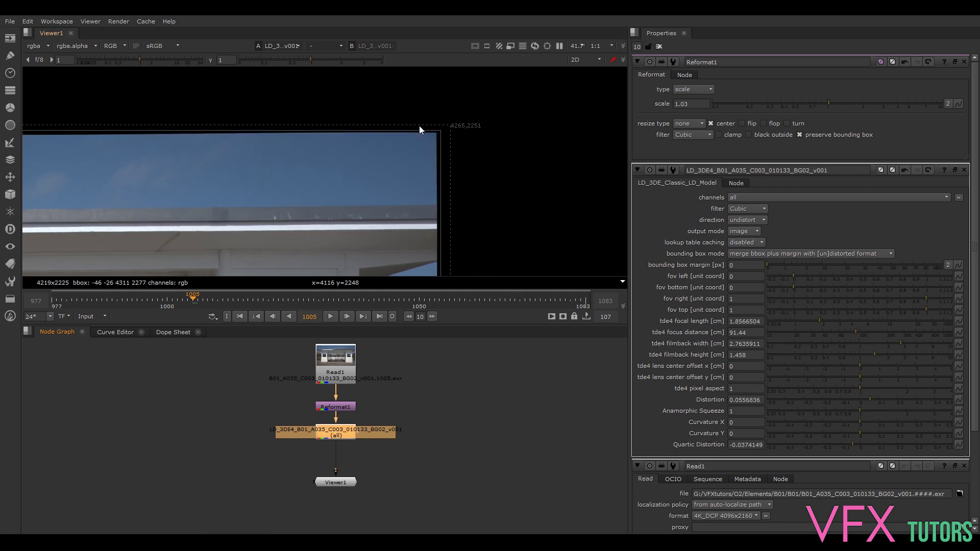
key(d)
key(d)
key(d)
key(d)
scroll(525, 182, down, 5)
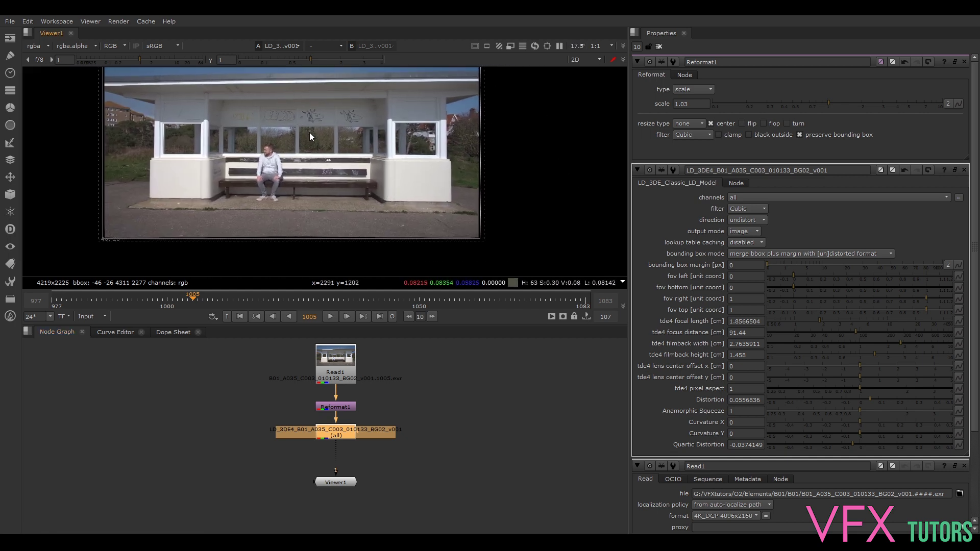
Compare the plate's right edge around the house and trees with the lens distortion node disabled and enabled.
scroll(490, 135, up, 7)
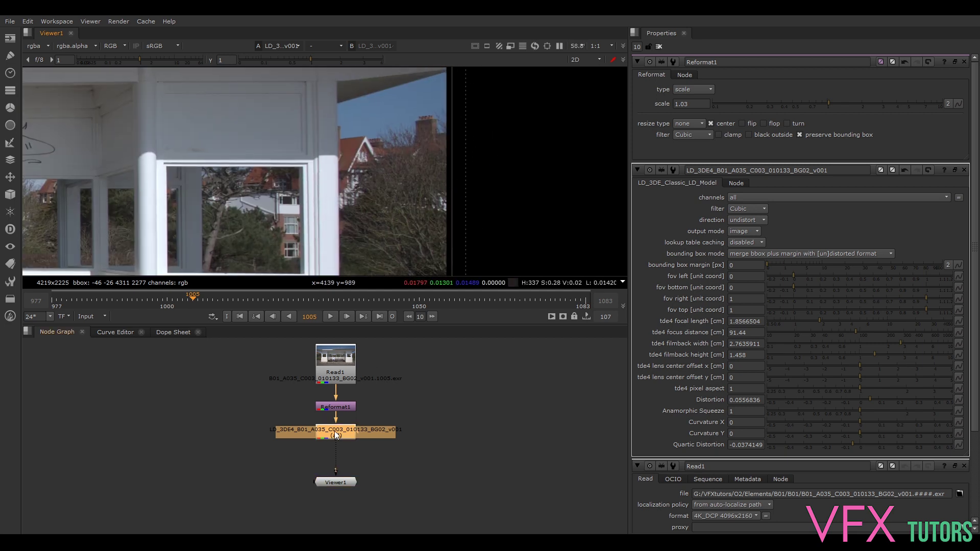
key(d)
key(d)
key(d)
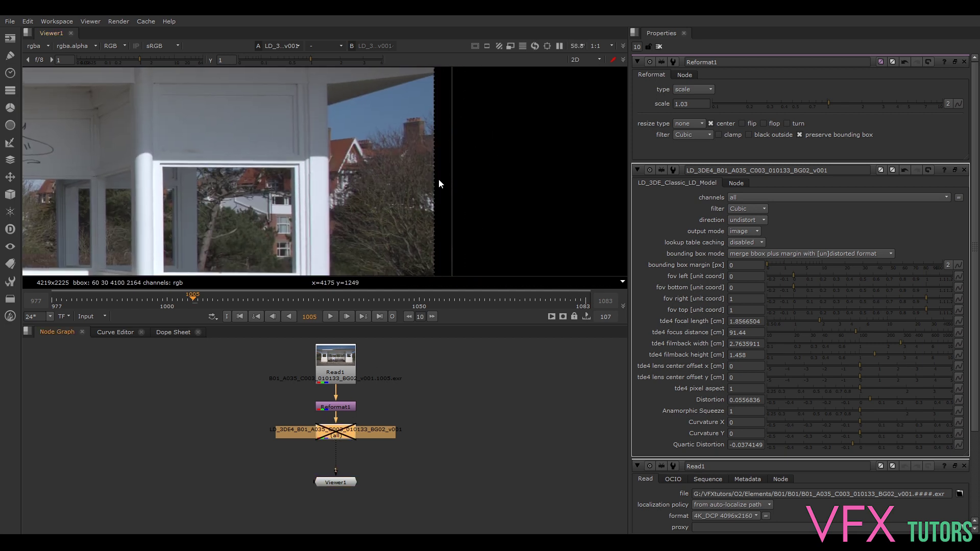
key(d)
key(d)
key(d)
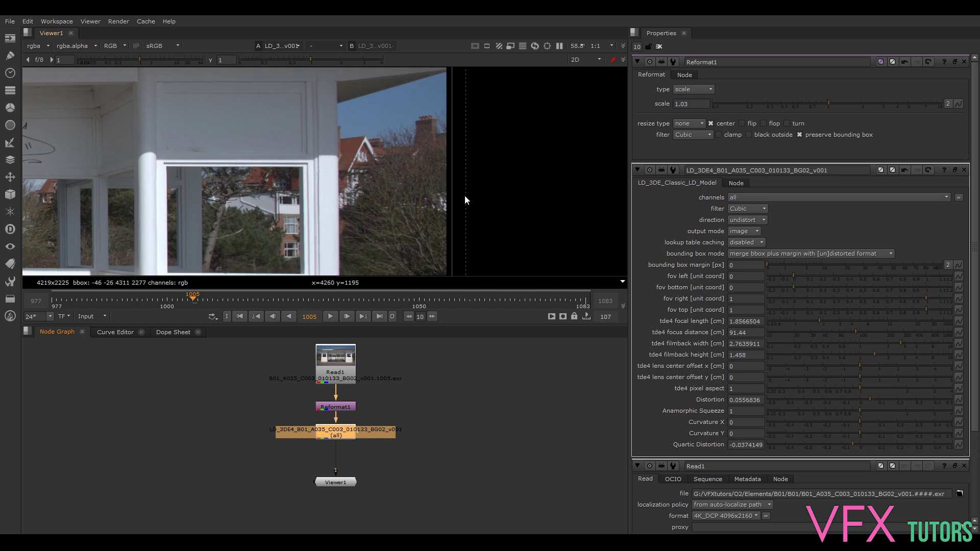
scroll(469, 202, up, 4)
scroll(472, 205, down, 10)
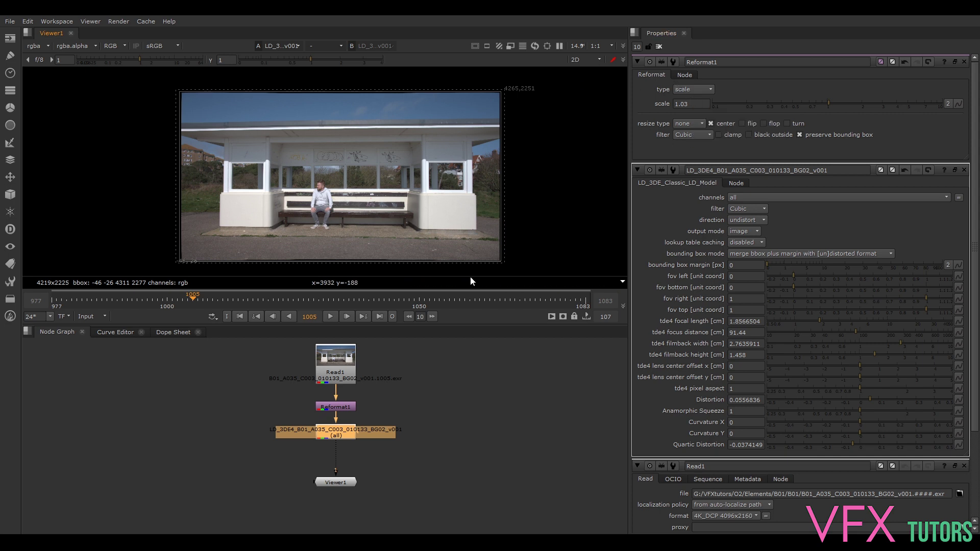
Insert a second Reformat node between the lens distortion node and Viewer1 and set its type to scale.
middle_drag(356, 429, 358, 418)
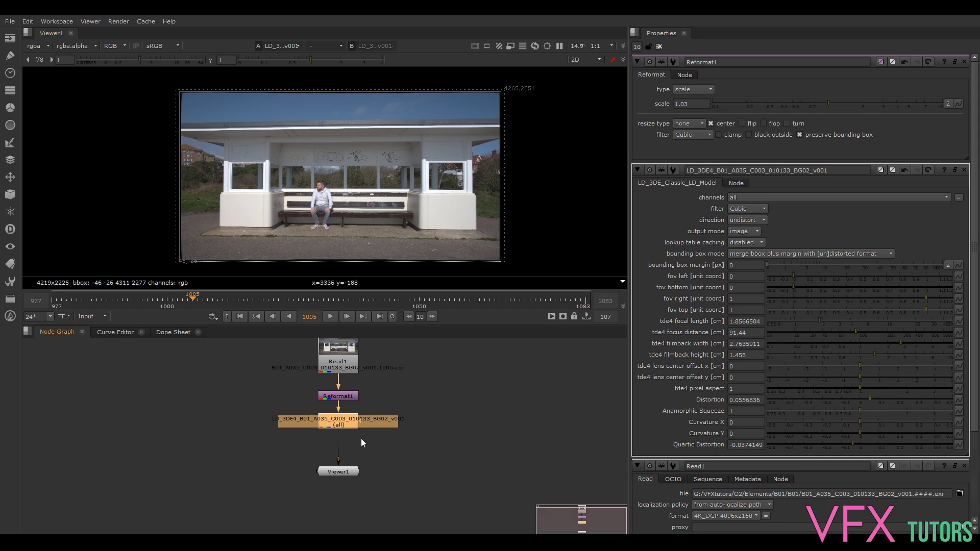
drag(335, 476, 339, 489)
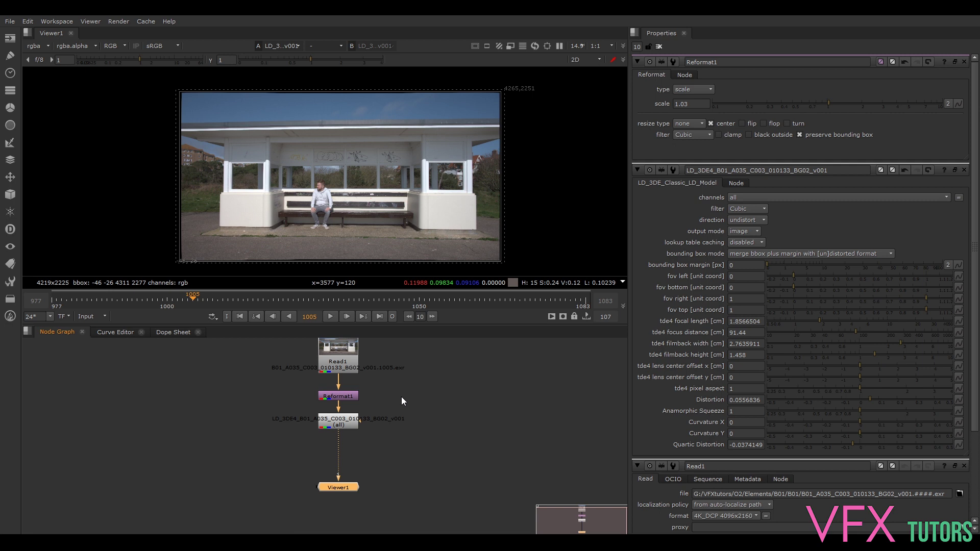
key(Tab)
text(re)
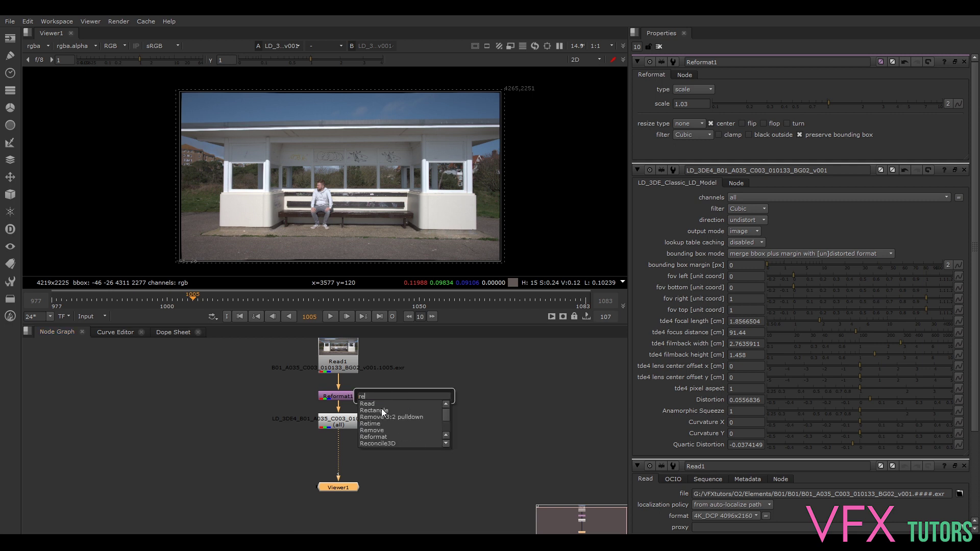
click(387, 439)
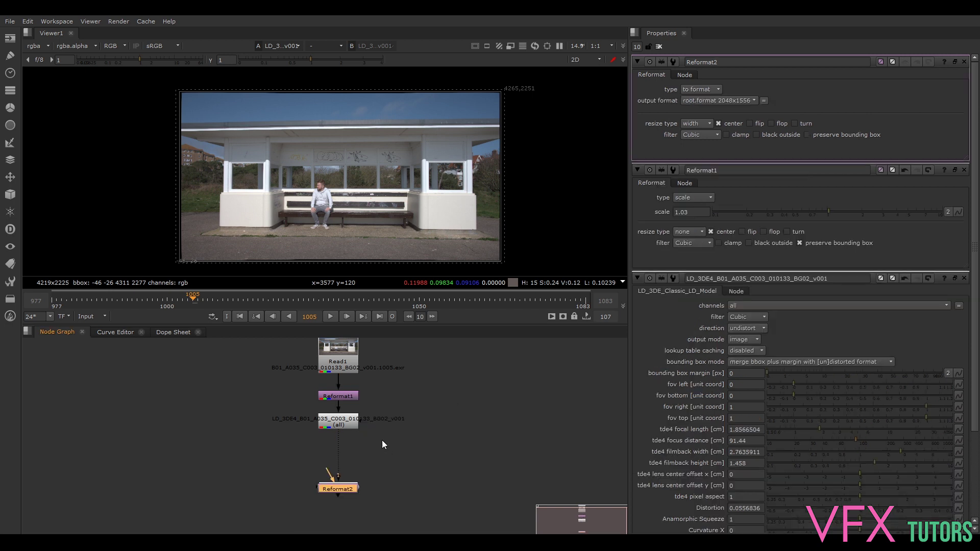
drag(342, 482, 342, 448)
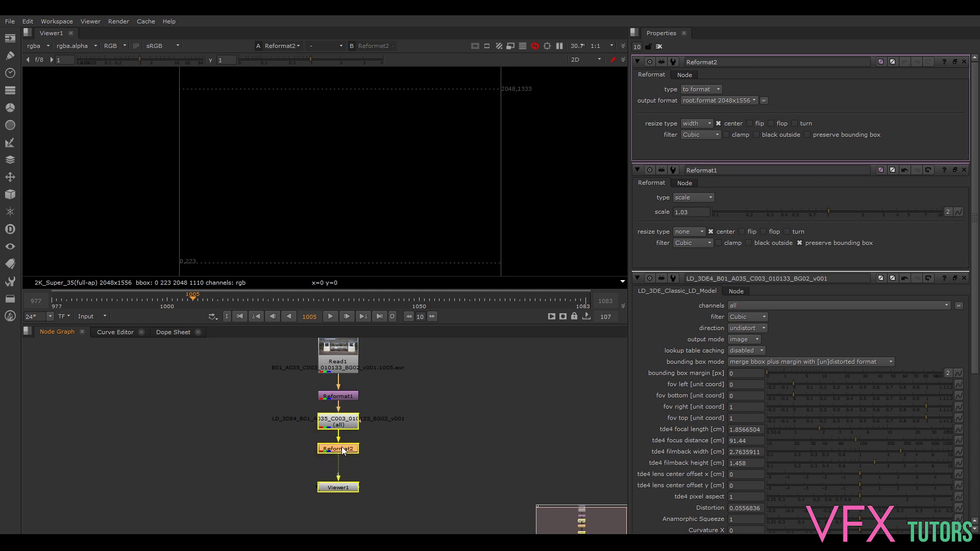
click(689, 91)
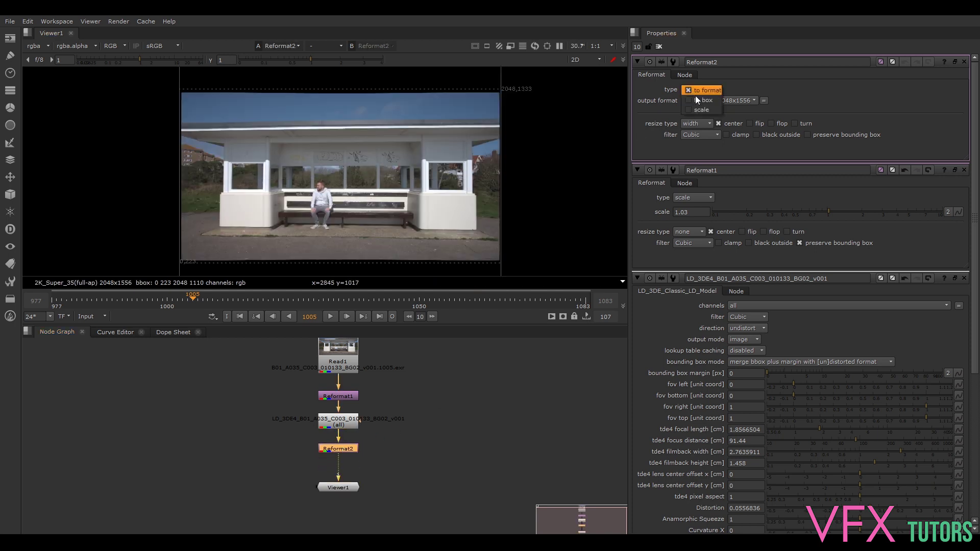
click(701, 106)
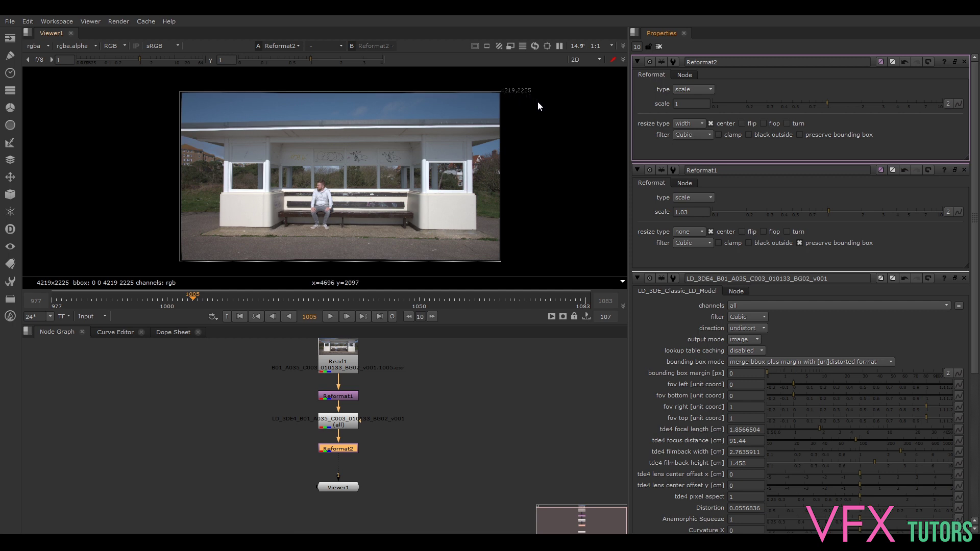
Toggle the lens distortion node repeatedly to compare the whole distorted and undistorted plate through Reformat2, leaving the node enabled.
click(329, 424)
key(d)
key(d)
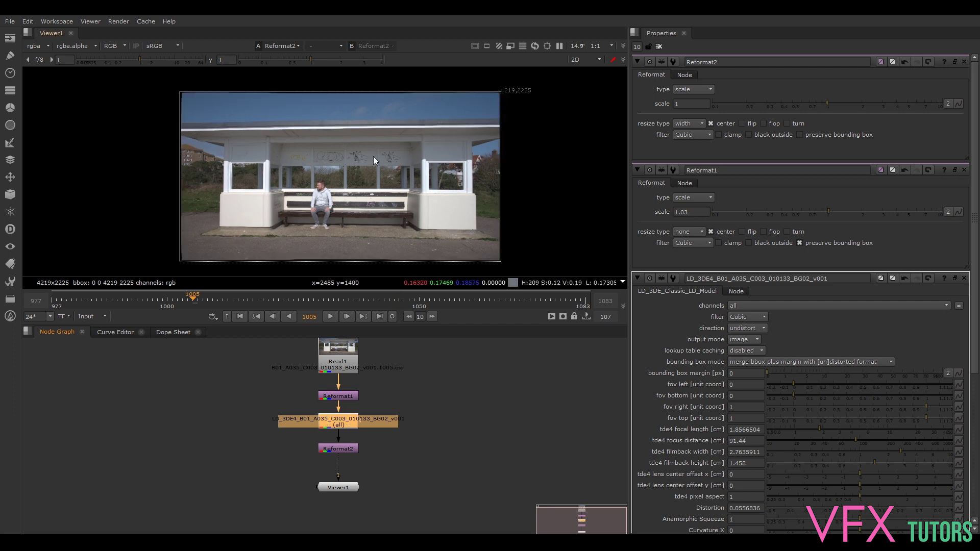
key(d)
key(d)
key(d)
key(d)
key(d)
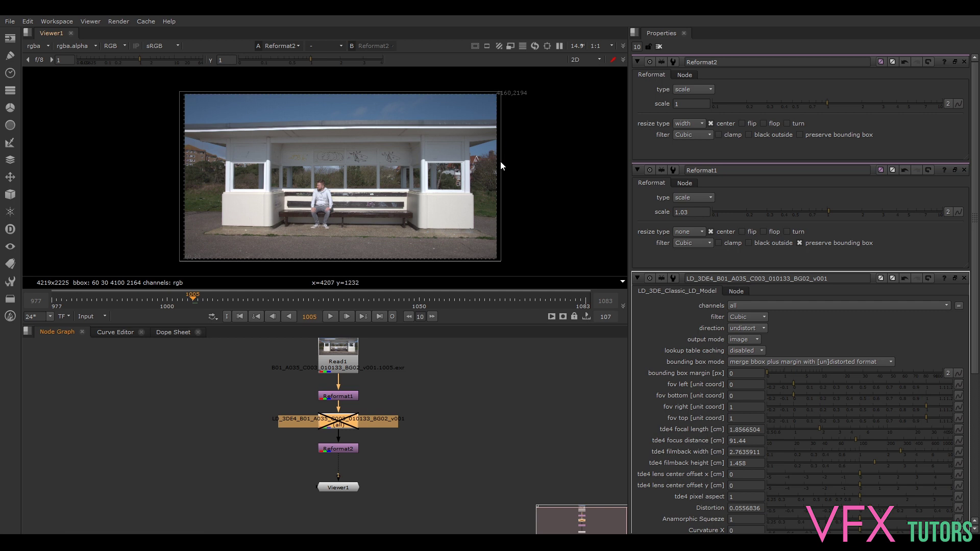
key(d)
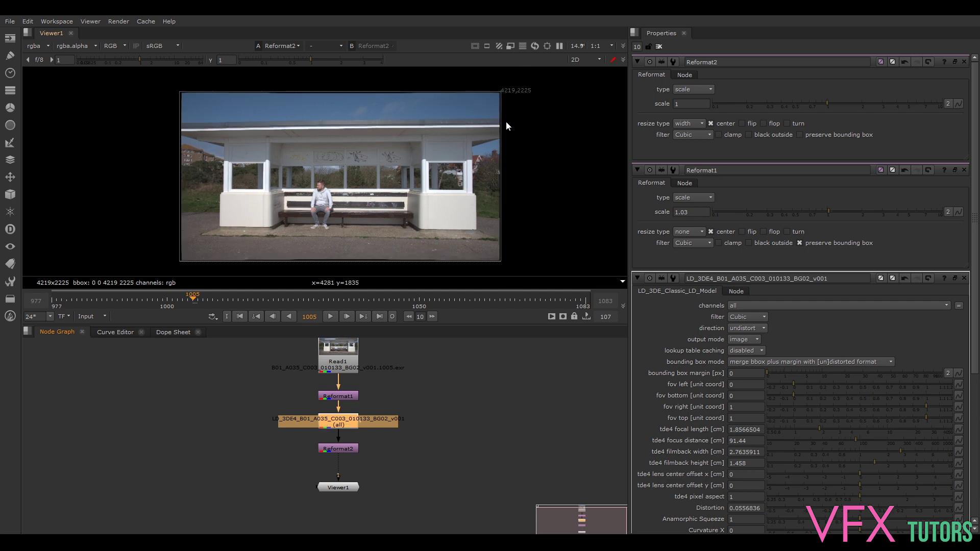
key(d)
key(d)
key(d)
key(d)
key(d)
key(d)
key(d)
key(d)
key(d)
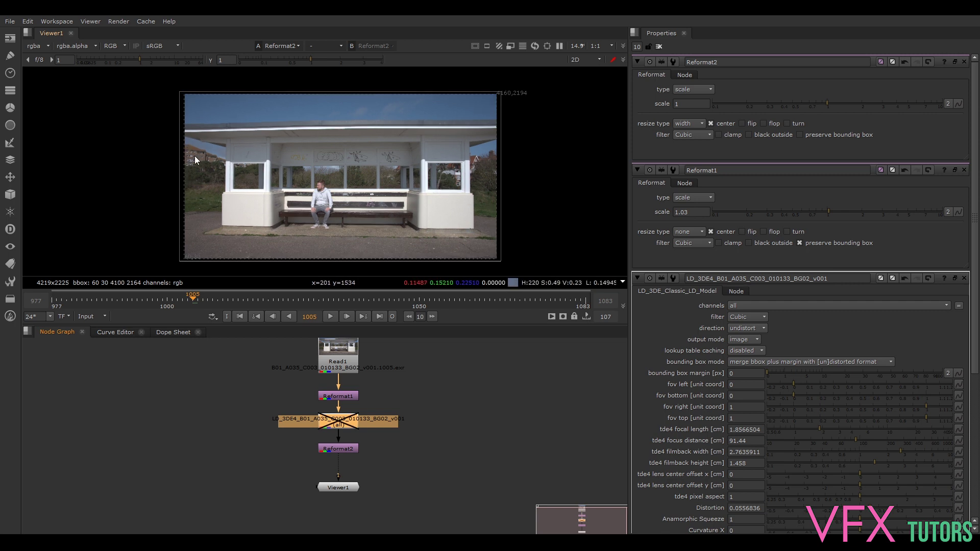
key(d)
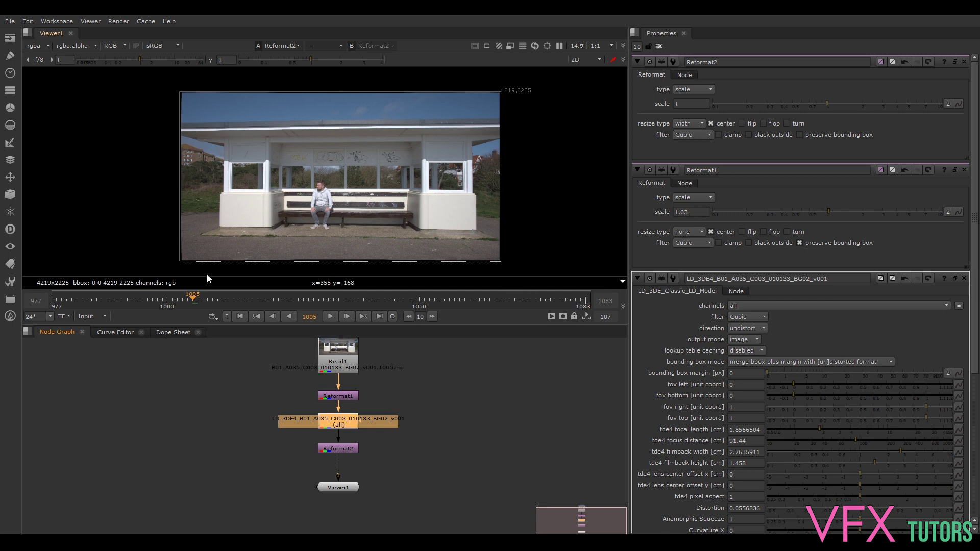
Move Viewer1 down and insert a third Reformat node between Reformat2 and the viewer.
click(350, 450)
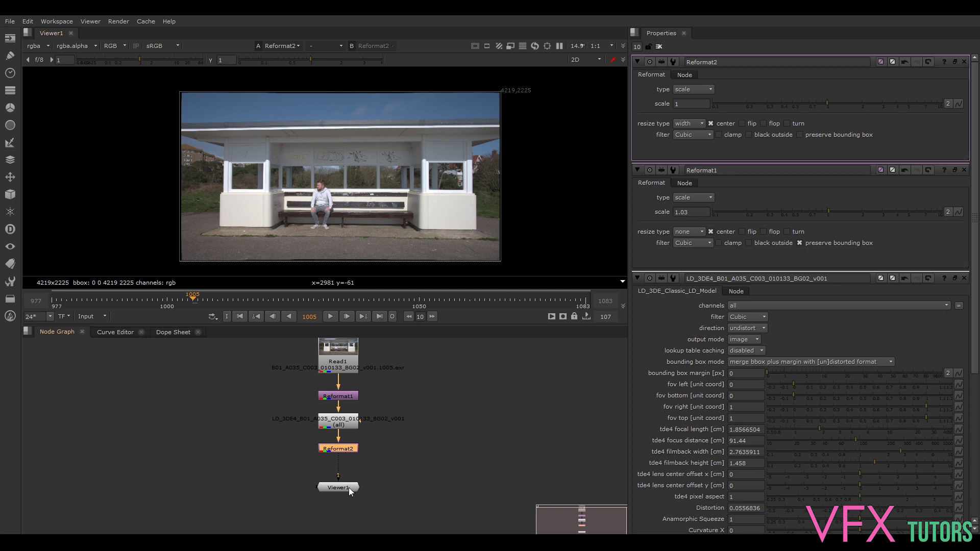
drag(348, 488, 345, 498)
middle_drag(450, 436, 458, 390)
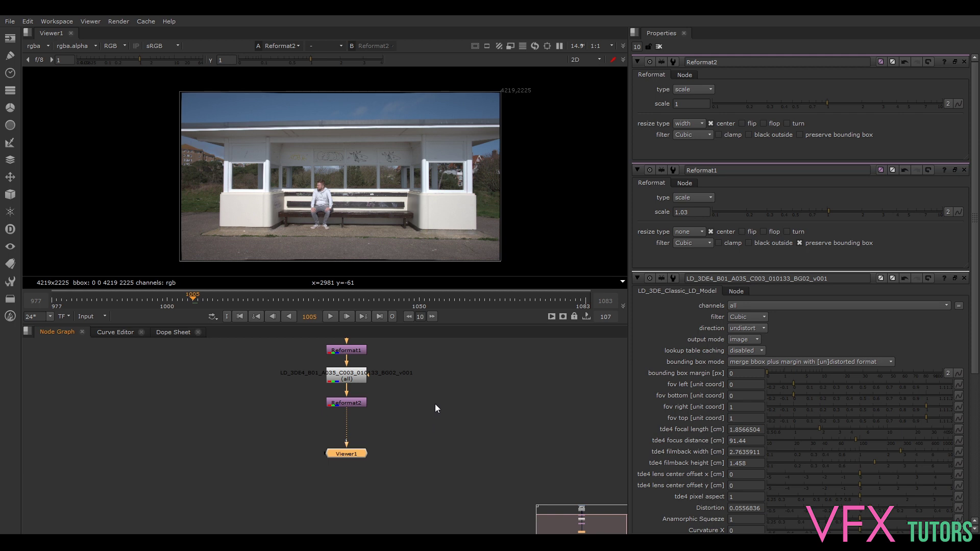
key(Tab)
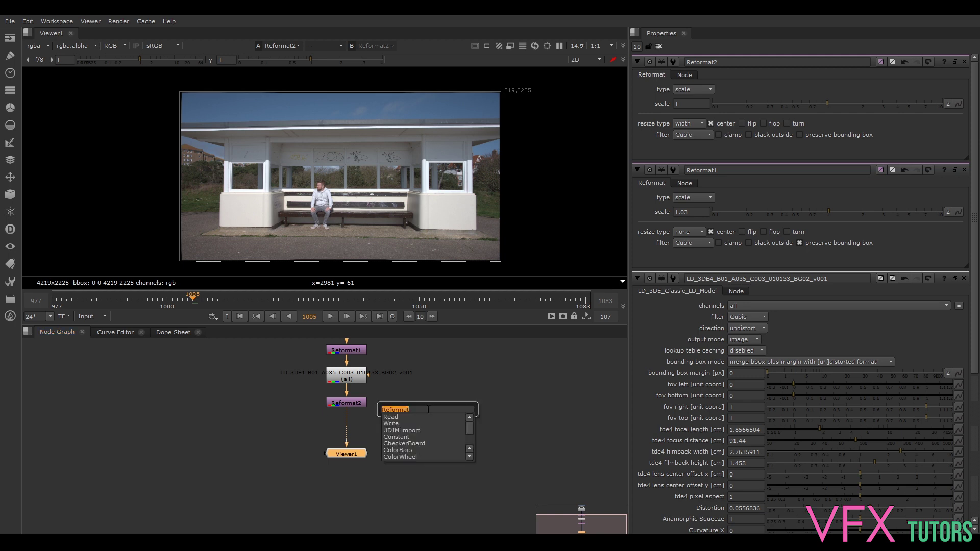
text(re)
click(398, 450)
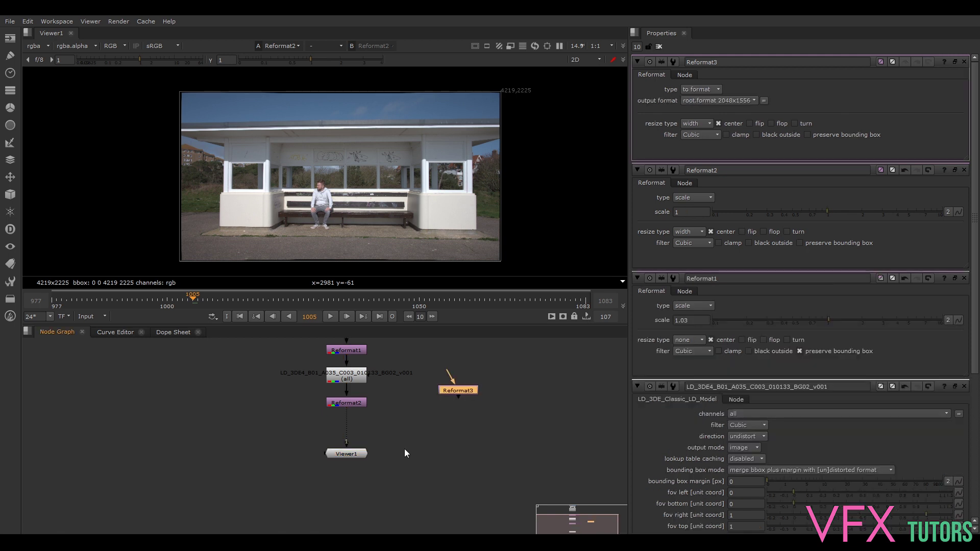
click(342, 426)
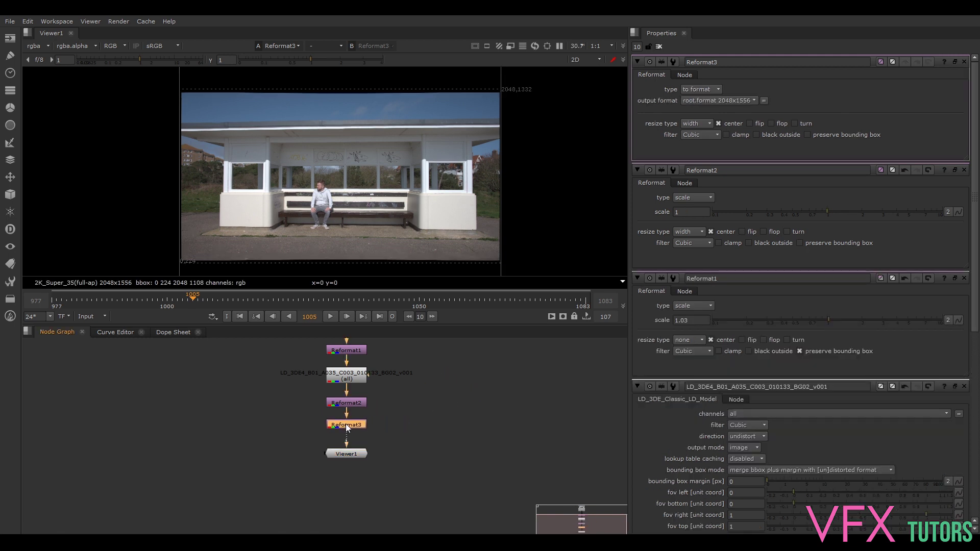
Set Reformat3's type to scale with a value of 0.5.
click(698, 90)
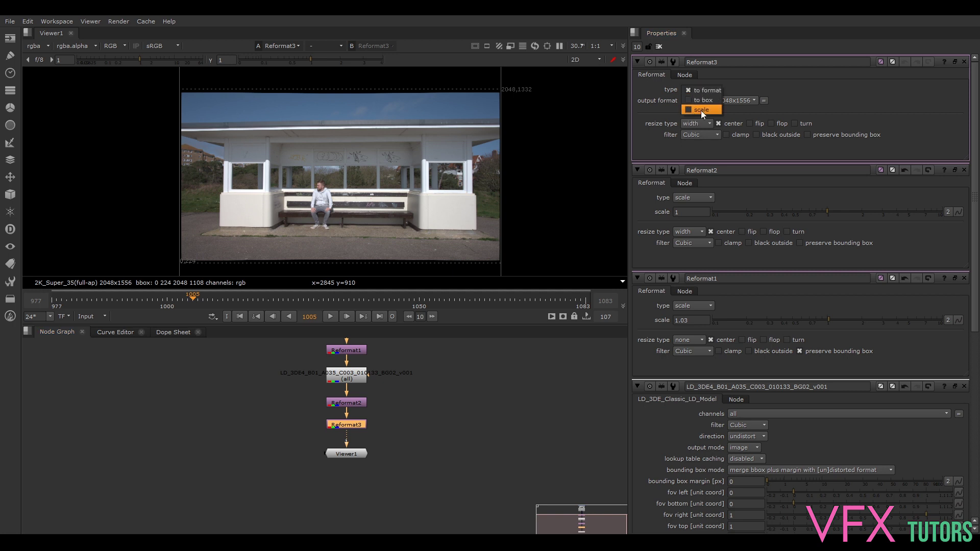
click(701, 110)
click(675, 104)
text(0.5)
key(Return)
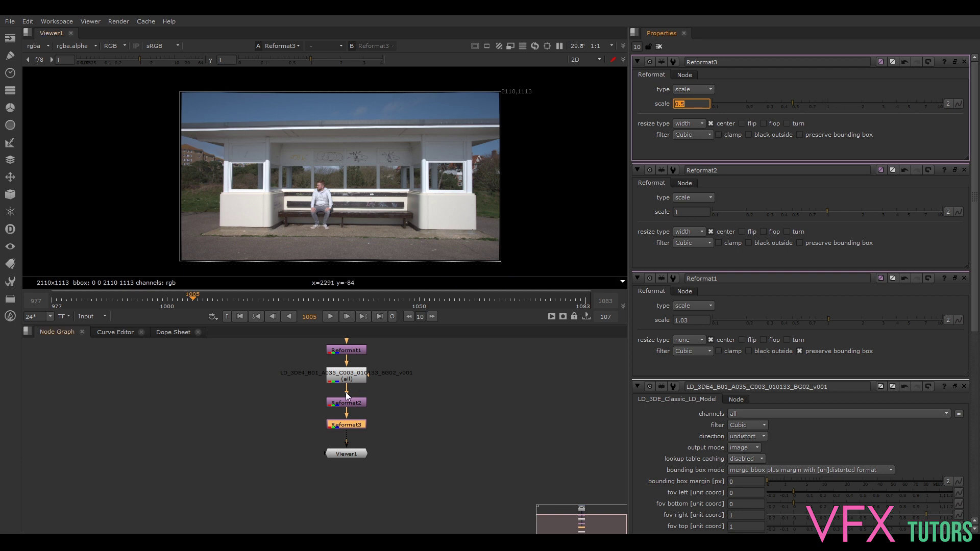
Toggle Reformat3 off and on to compare the full-size and half-size undistorted plate, leaving the node enabled.
text(d)
click(518, 339)
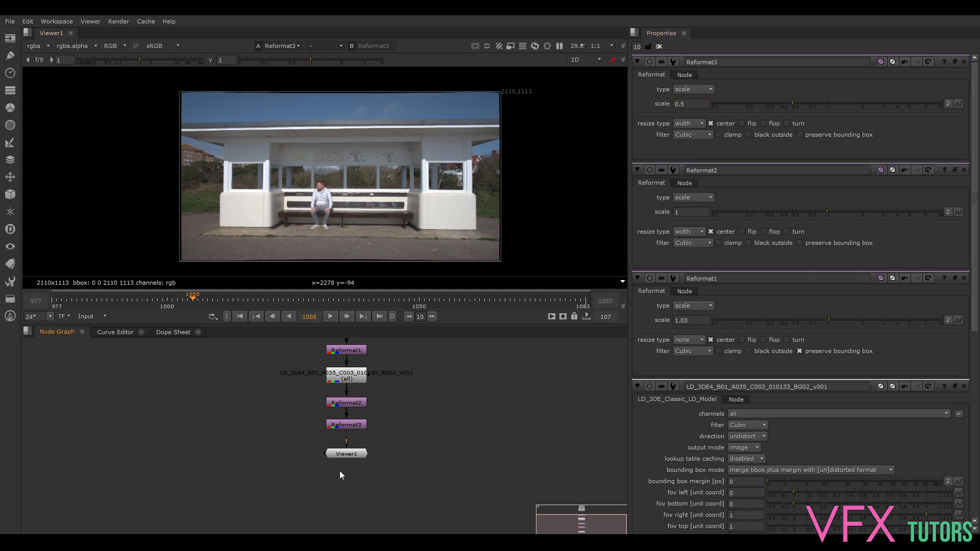
click(350, 426)
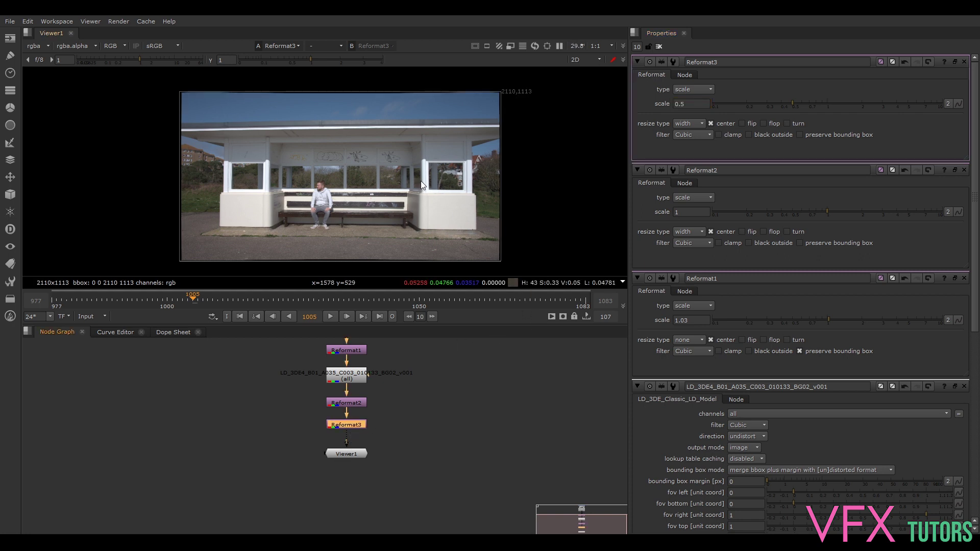
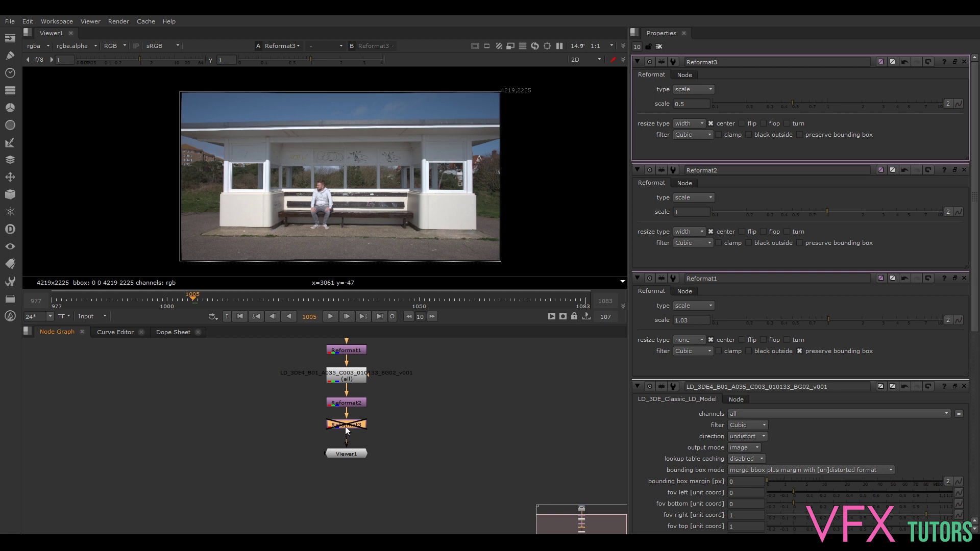
key(d)
Move Viewer1 down and insert a Write node between Reformat3 and the viewer.
drag(349, 453, 349, 483)
click(381, 450)
key(Tab)
text(wr)
click(354, 457)
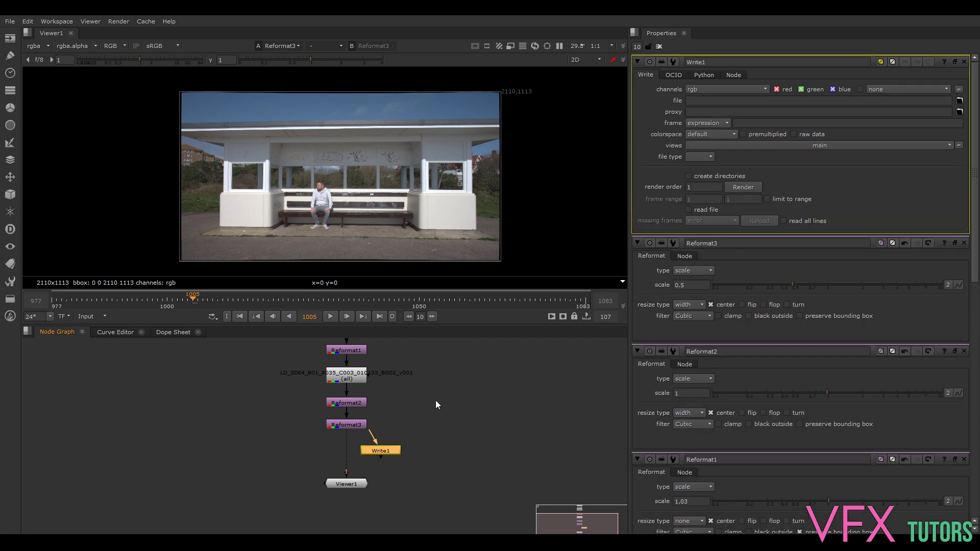
drag(386, 451, 349, 453)
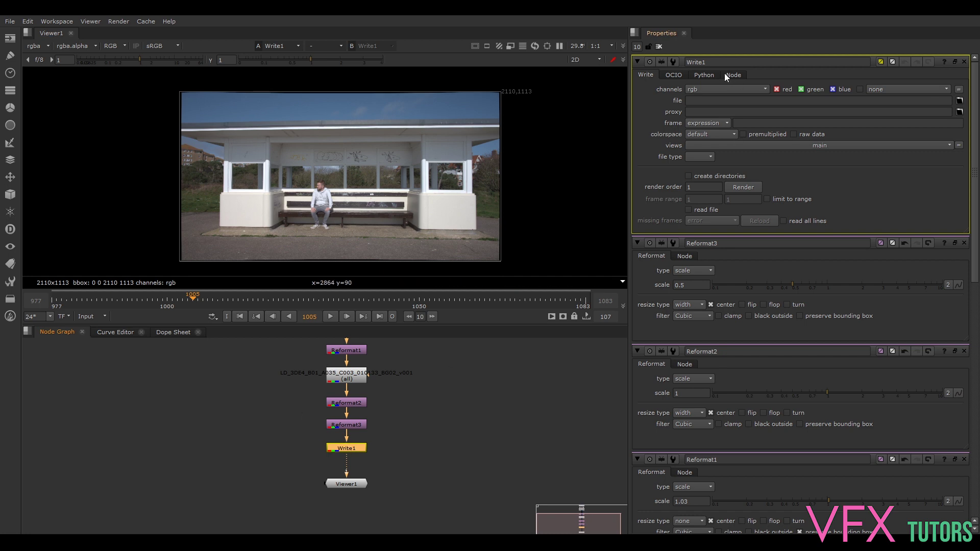
Set Write1's output file to B01_A035_C003_010133_BG02_UDPhalf_v001.####.exr in the Elements/B01/B01 folder, based on the existing BG02 sequence name.
click(960, 98)
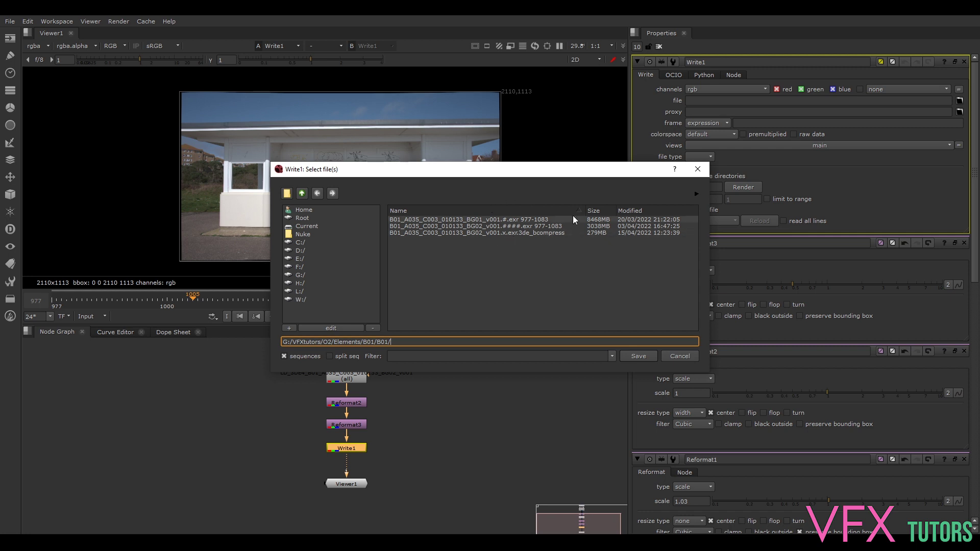
click(482, 226)
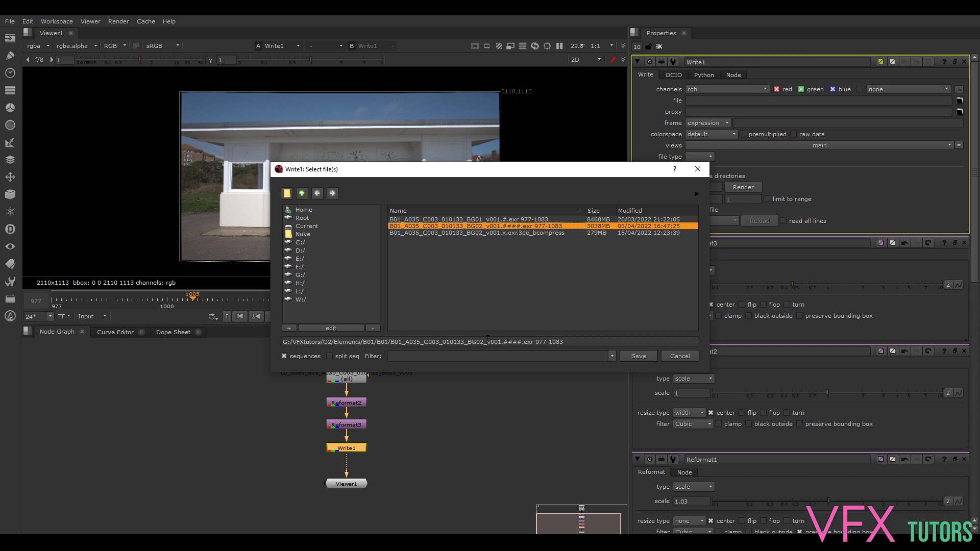
click(488, 341)
drag(572, 341, 540, 340)
key(BackSpace)
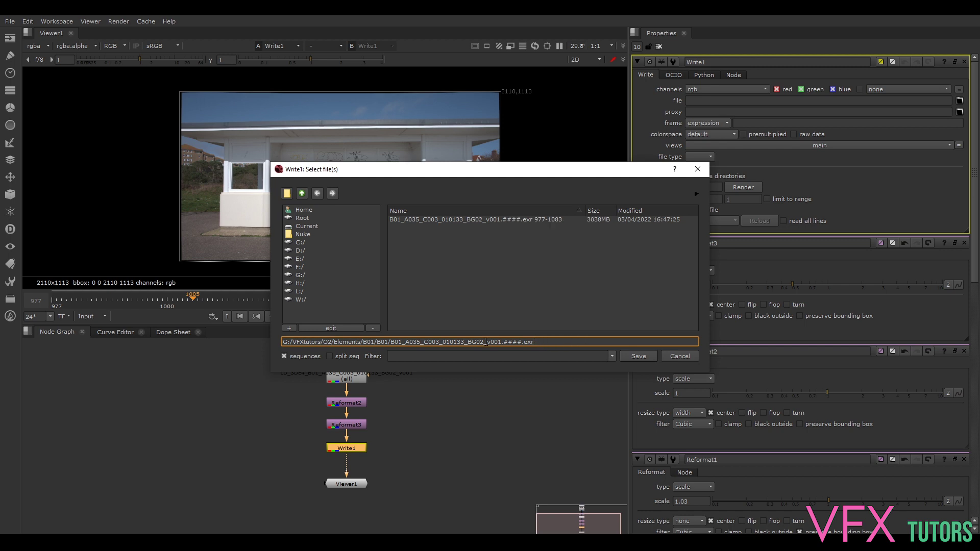
text(_D)
key(BackSpace)
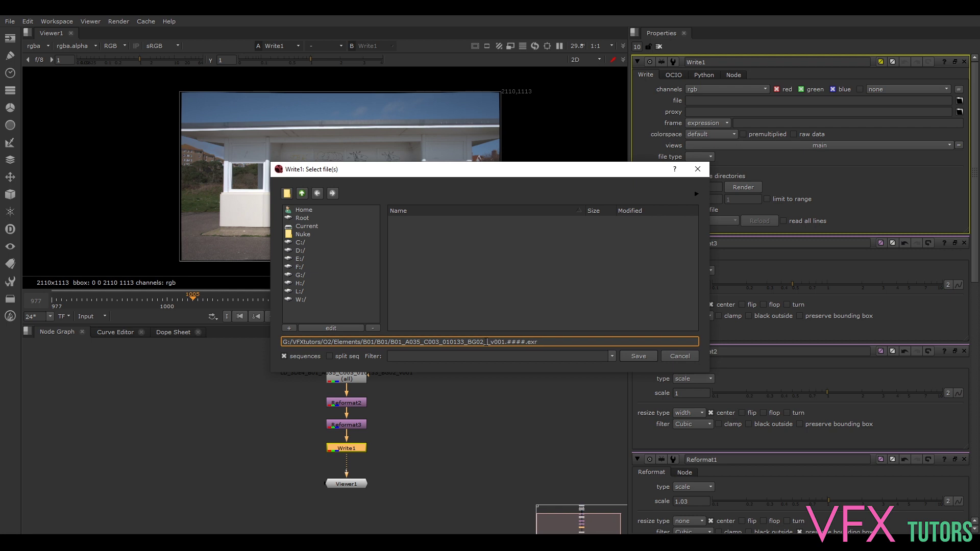
text(UDPhalf)
click(636, 357)
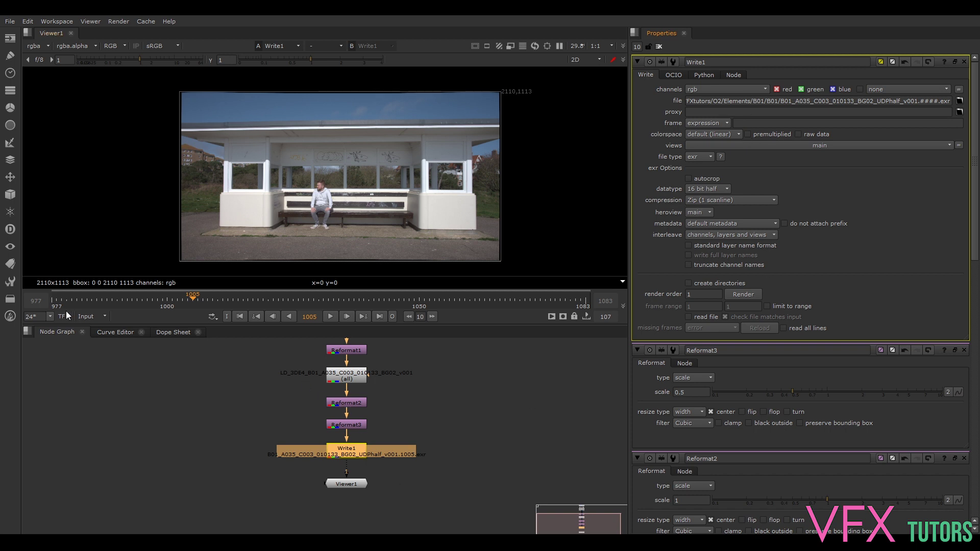
Render the Write1 output over the input frame range 977-1083.
click(745, 295)
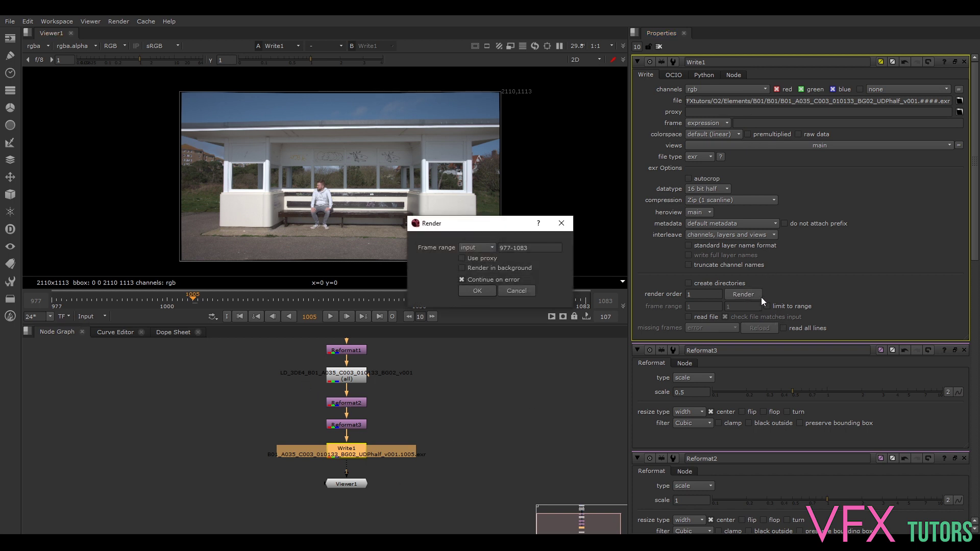
click(482, 288)
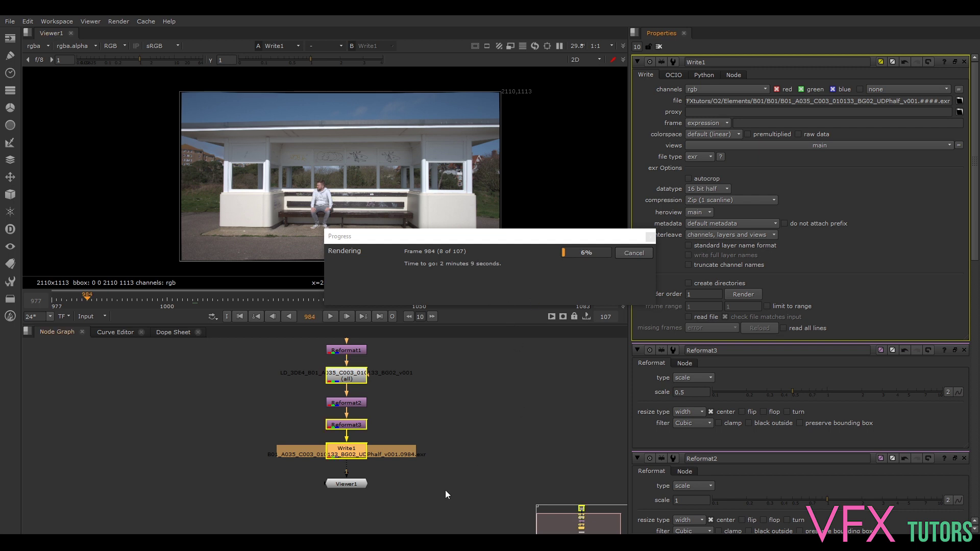
click(471, 498)
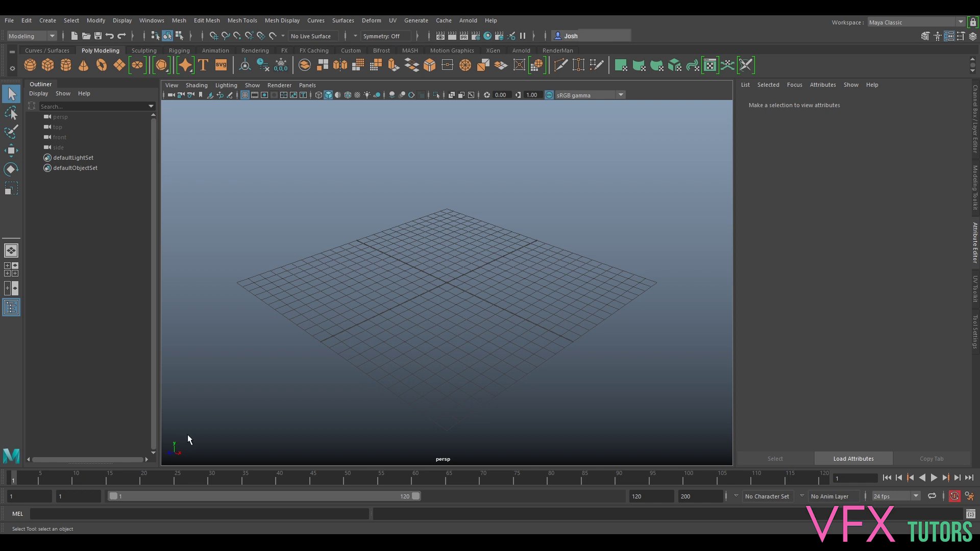
In Maya, set the project to the BUBL_B01 folder inside 01_BUBL.
click(9, 21)
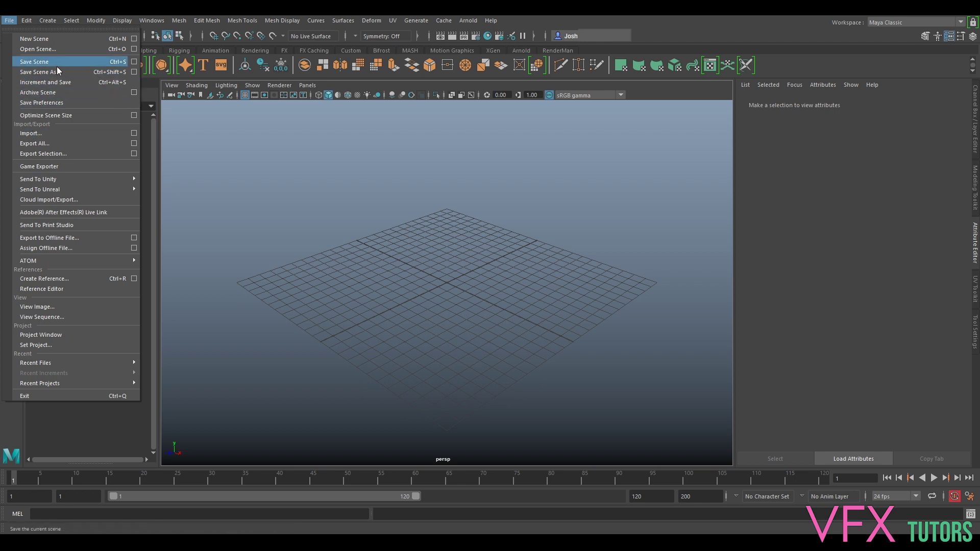
click(57, 344)
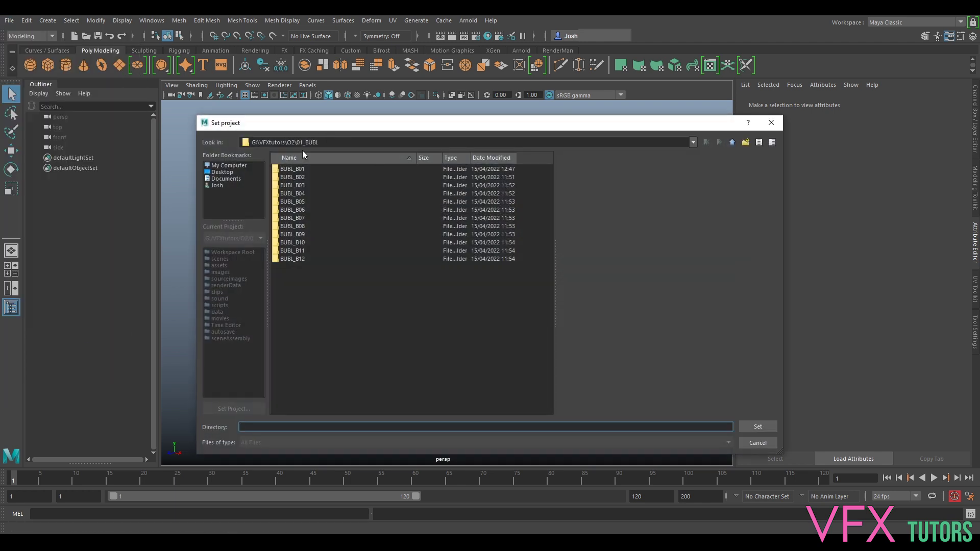
click(295, 169)
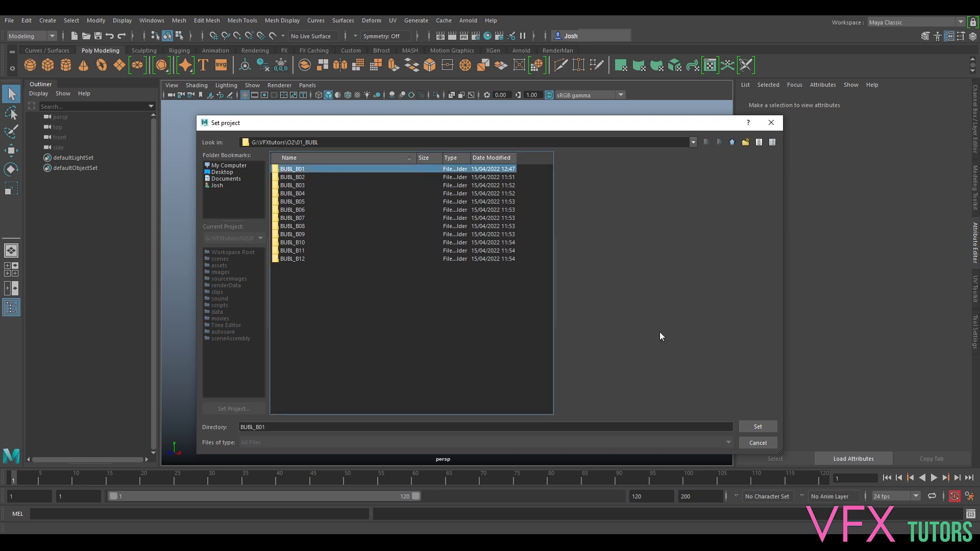
click(758, 427)
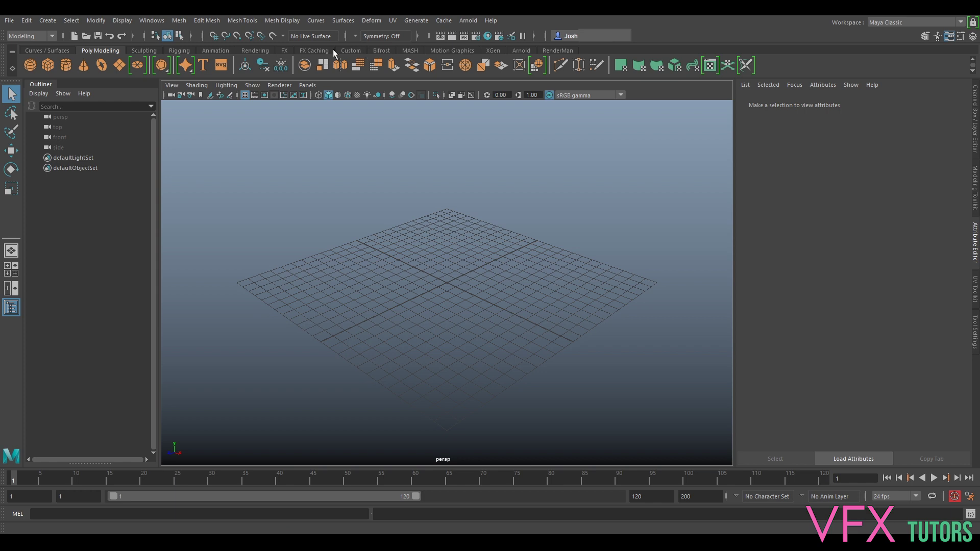
Import the camera track BUBL_B01_CMM_v001.mel from the project's CMM/Maya folder.
click(9, 20)
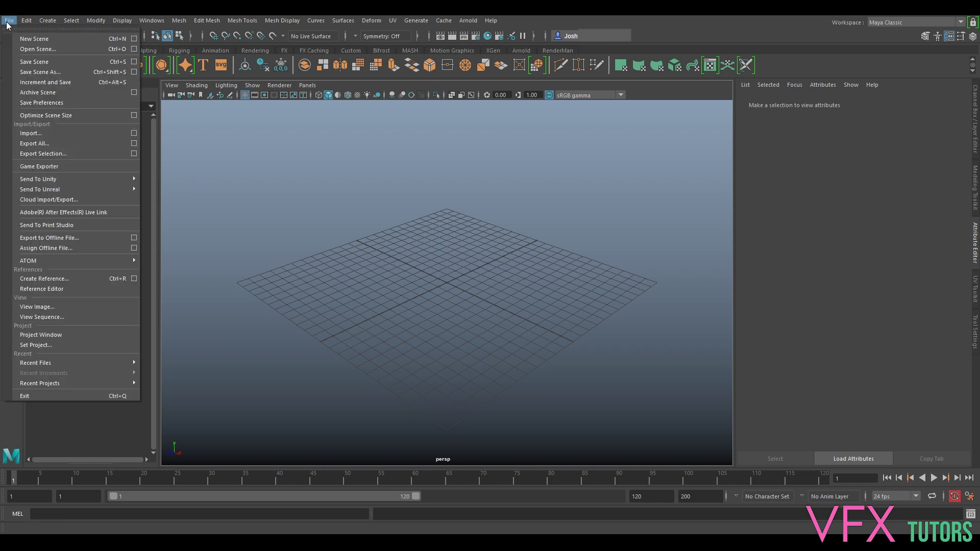
click(60, 135)
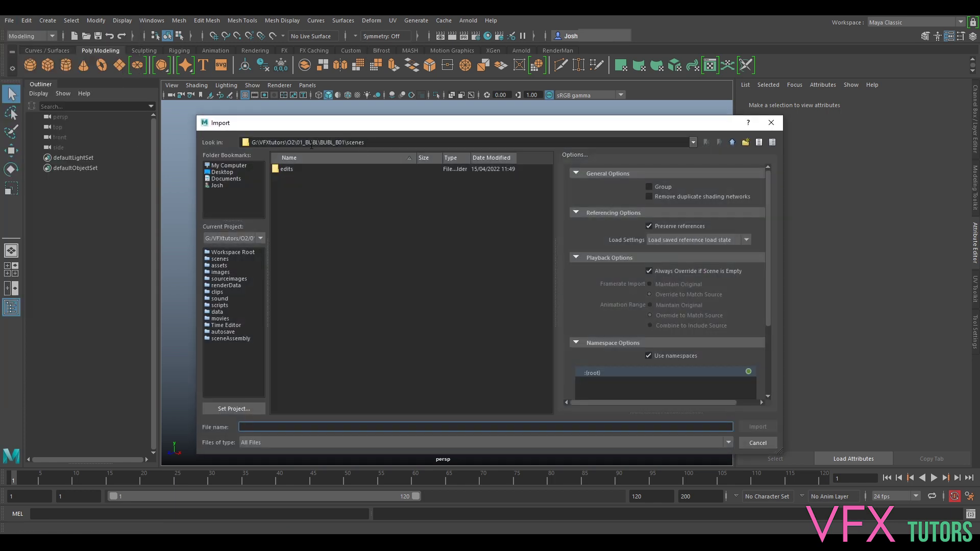
click(732, 142)
double_click(309, 202)
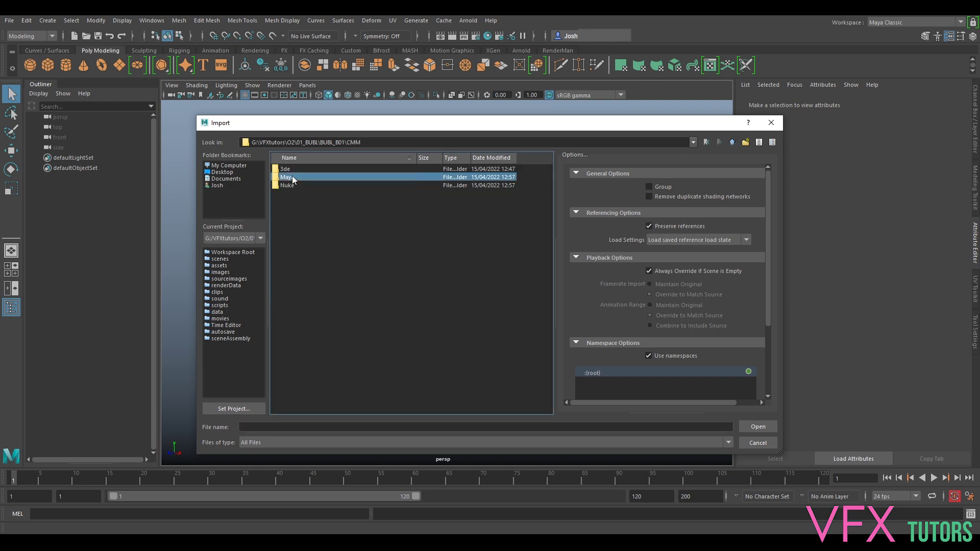
double_click(293, 177)
click(309, 170)
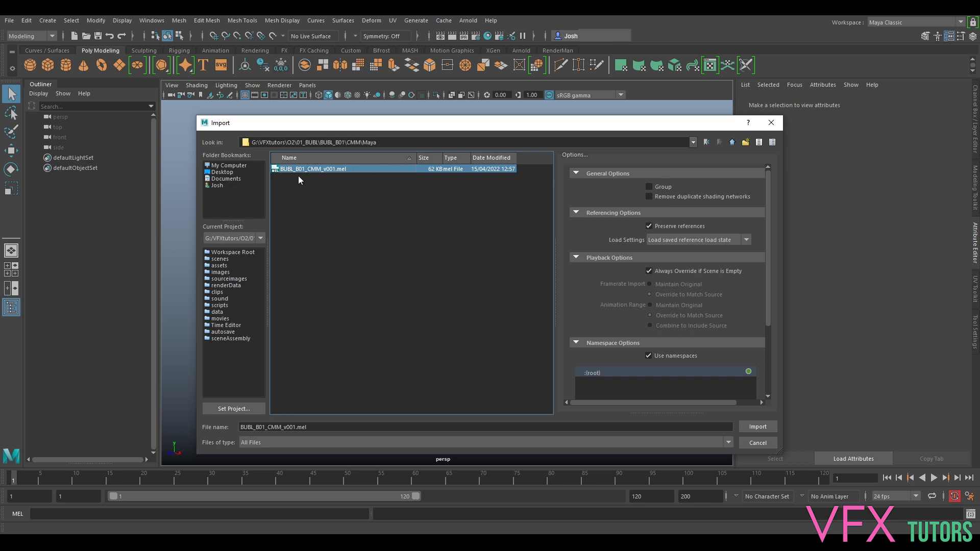
click(758, 427)
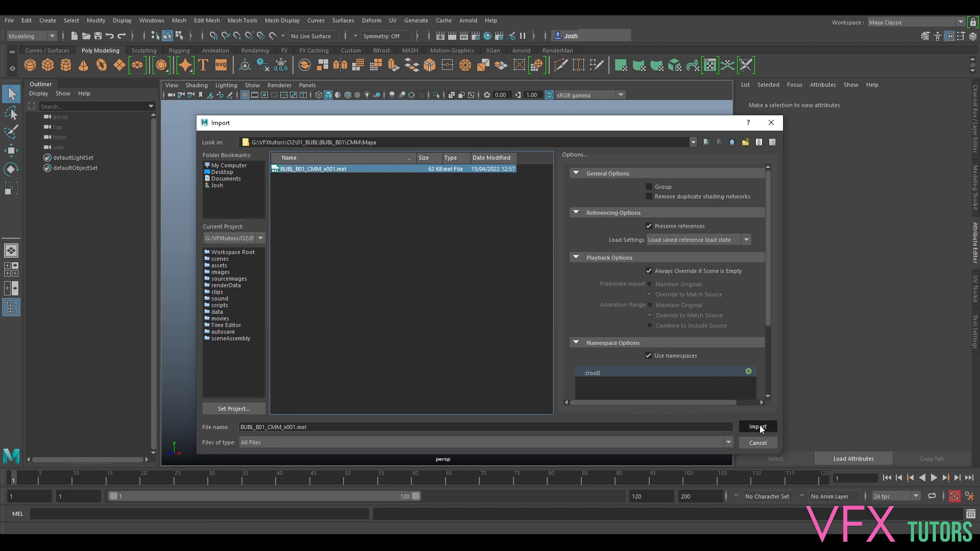
Expand the imported Scene group and look through the B01_A035_C003_010133_BG02_v001 camera.
click(60, 157)
click(38, 158)
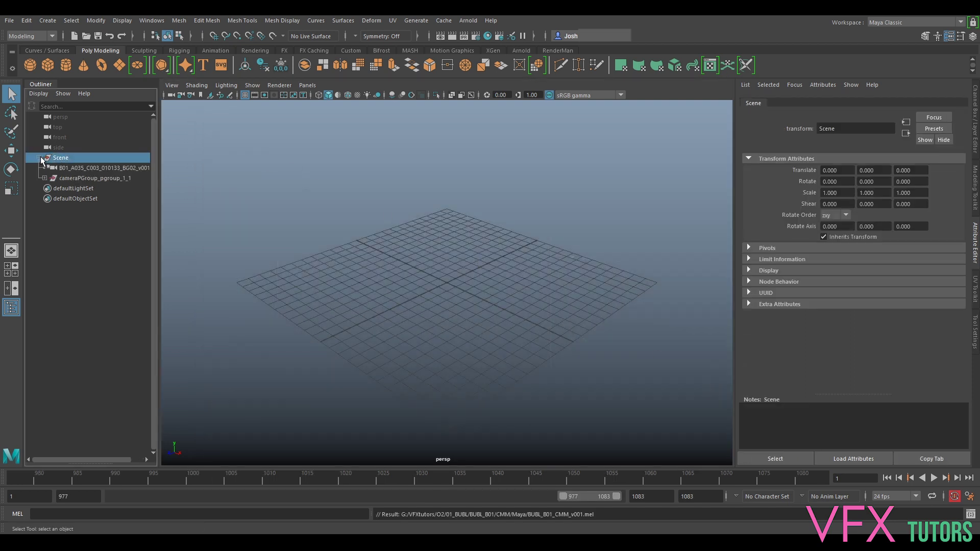
click(79, 167)
key(ctrl+l)
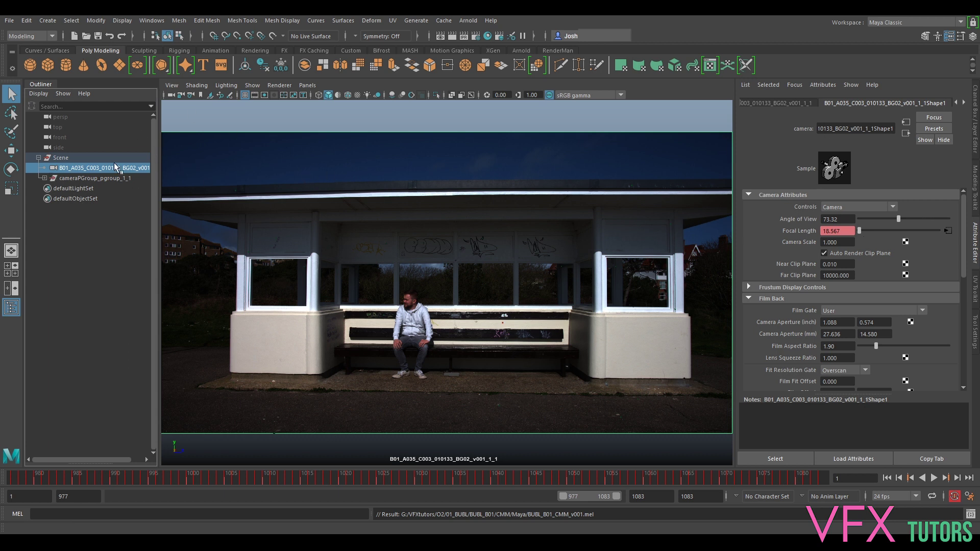
Show the attributes of the camera's image plane and go to frame 977.
click(965, 102)
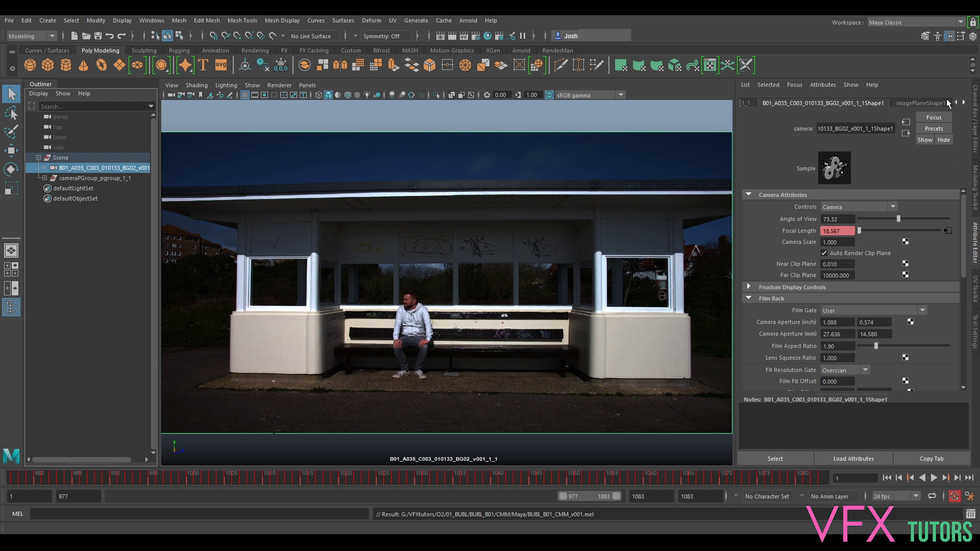
click(921, 103)
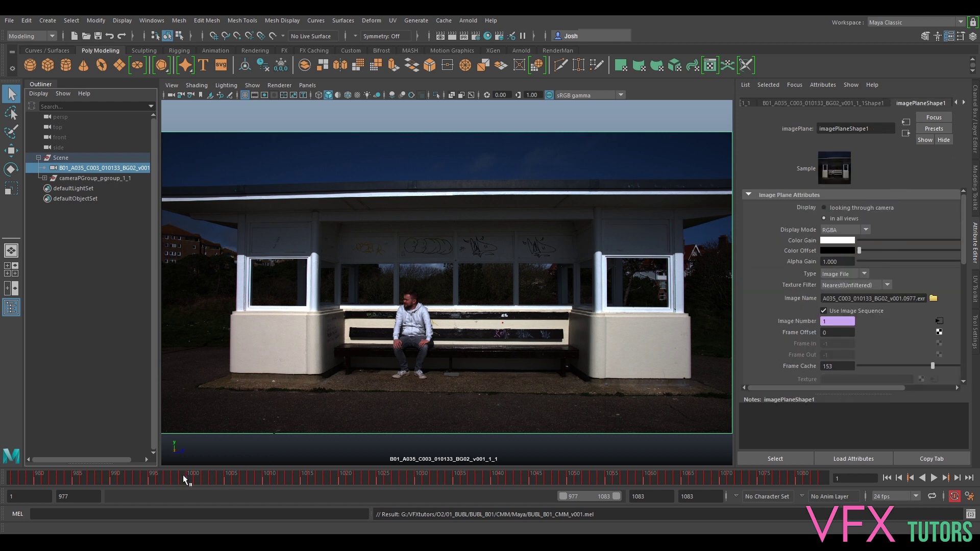
click(17, 480)
Replace the image plane's image with B01_A035_C003_010133_BG02_UDPhalf_v001.0977.exr from the O2/Elements/B01/B01 folder.
click(933, 298)
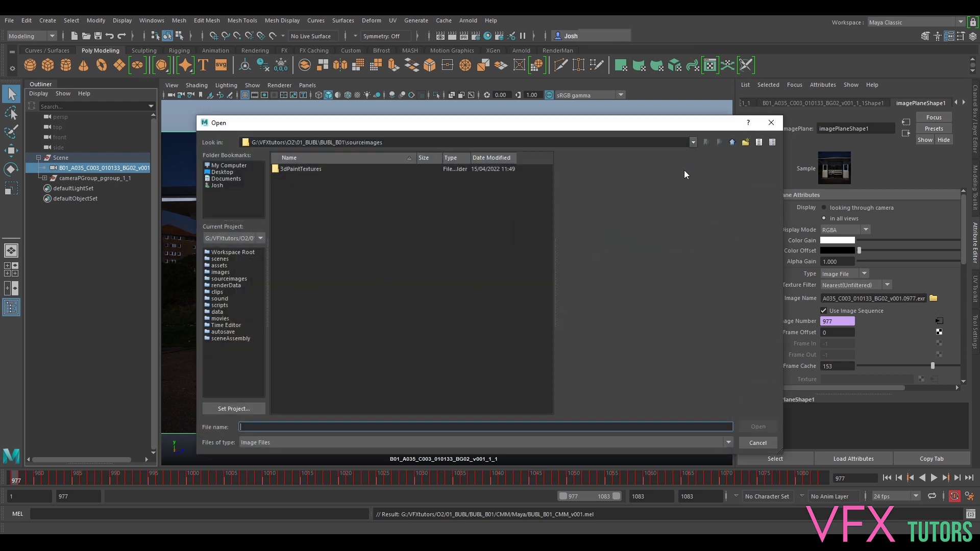
click(732, 142)
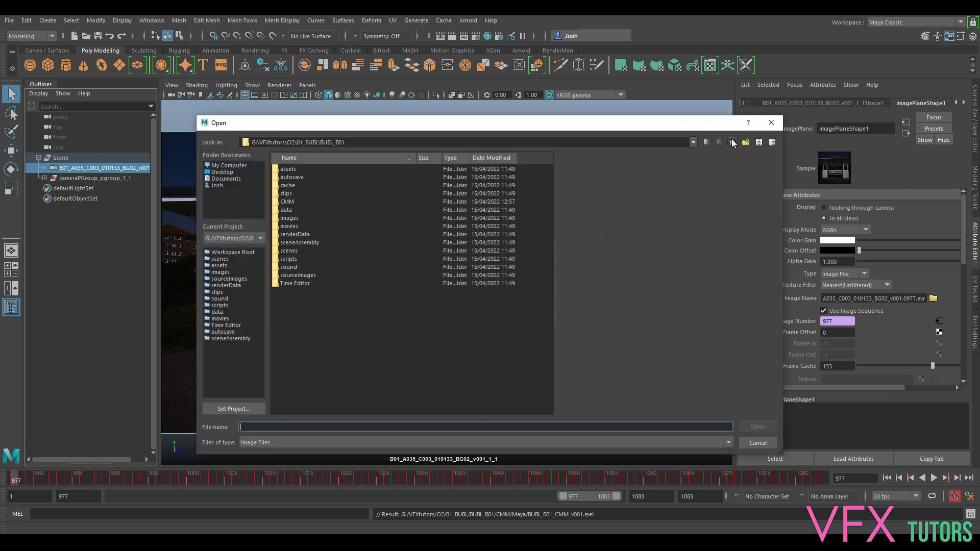
click(732, 142)
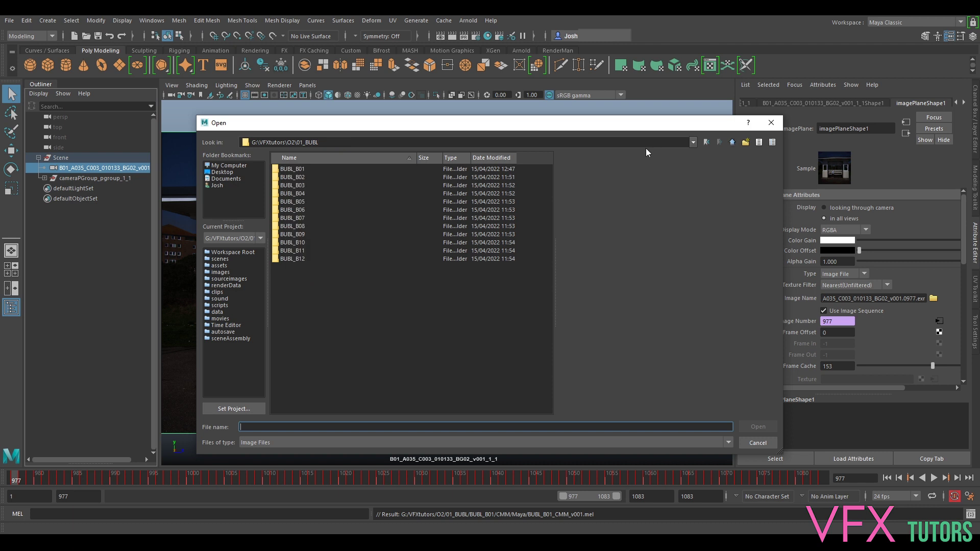
click(732, 142)
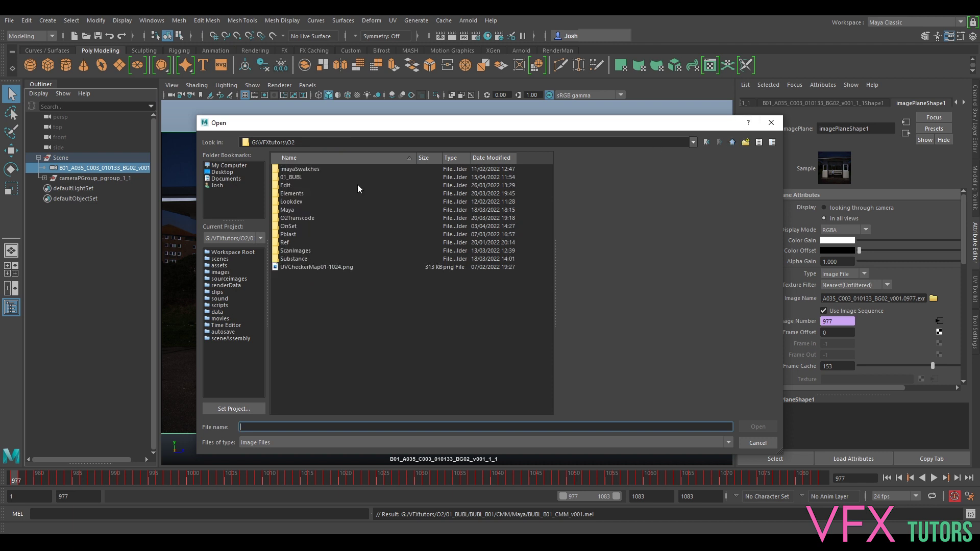
double_click(292, 194)
double_click(287, 173)
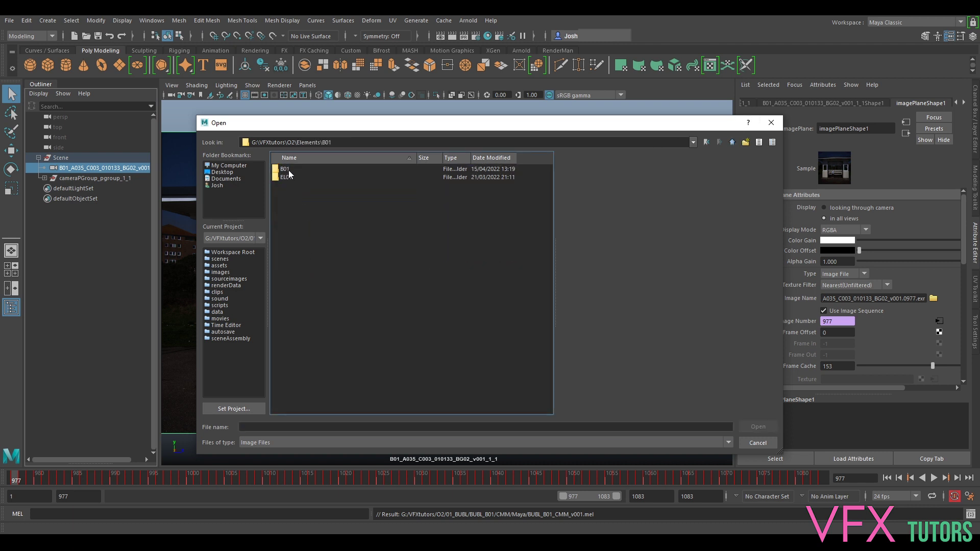
double_click(291, 173)
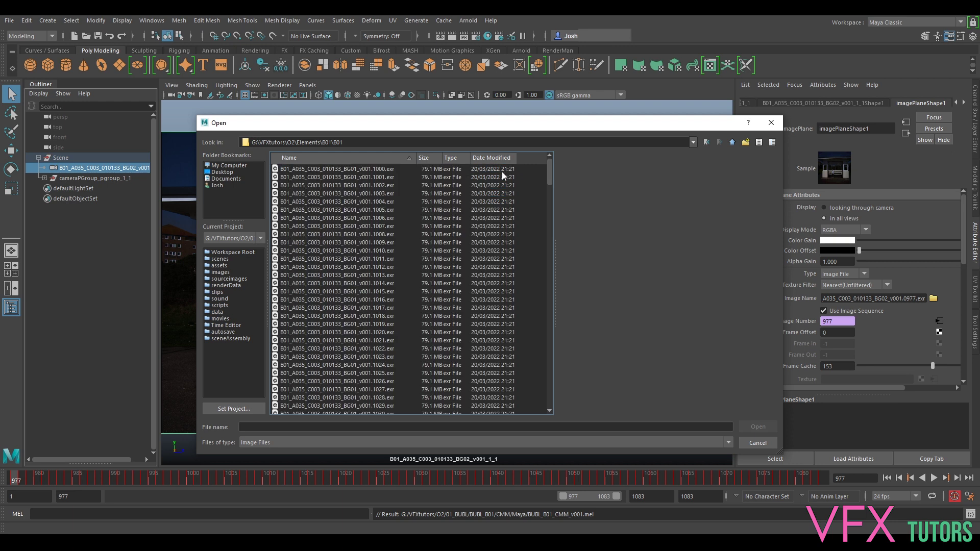
drag(550, 176, 563, 259)
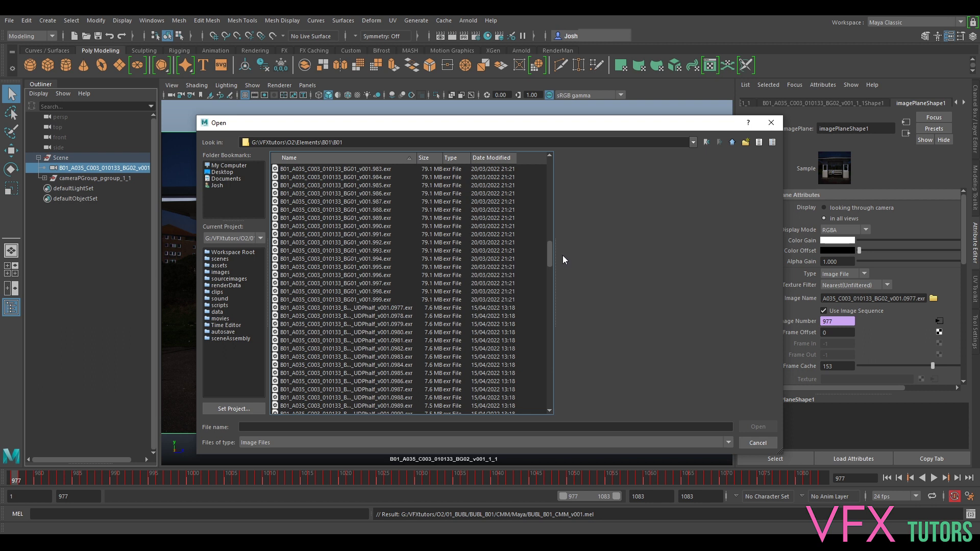
click(370, 308)
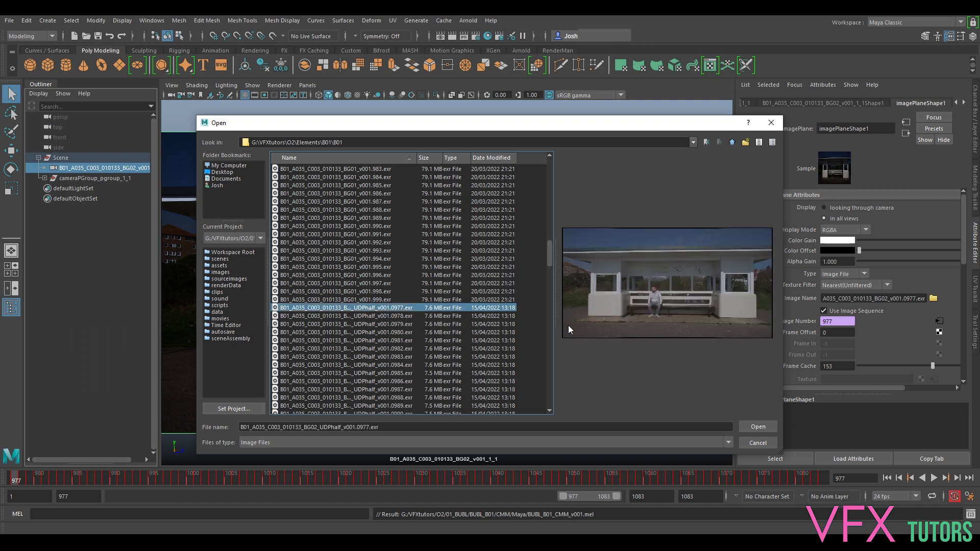
click(748, 426)
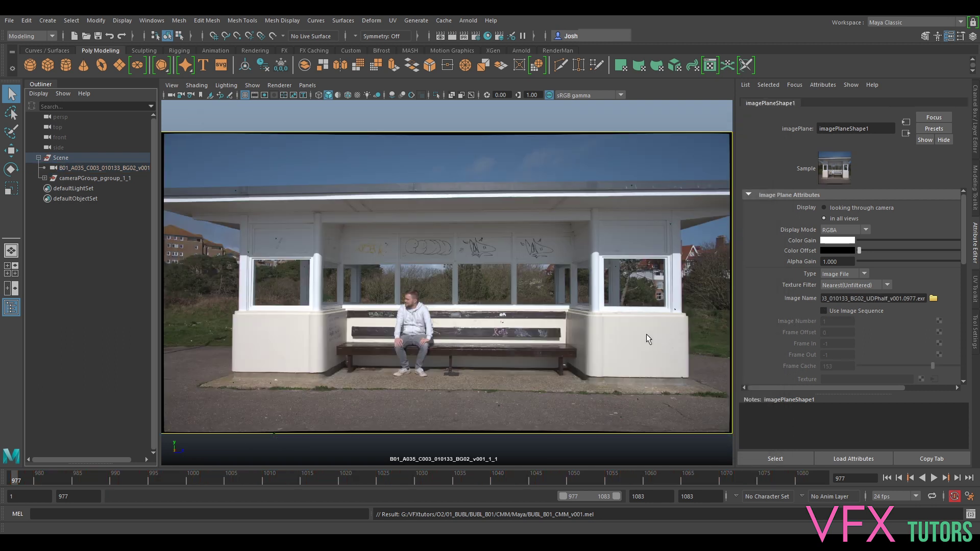
Enable the image sequence for the image plane and set the viewport's view transform to Rec 709 gamma.
click(824, 310)
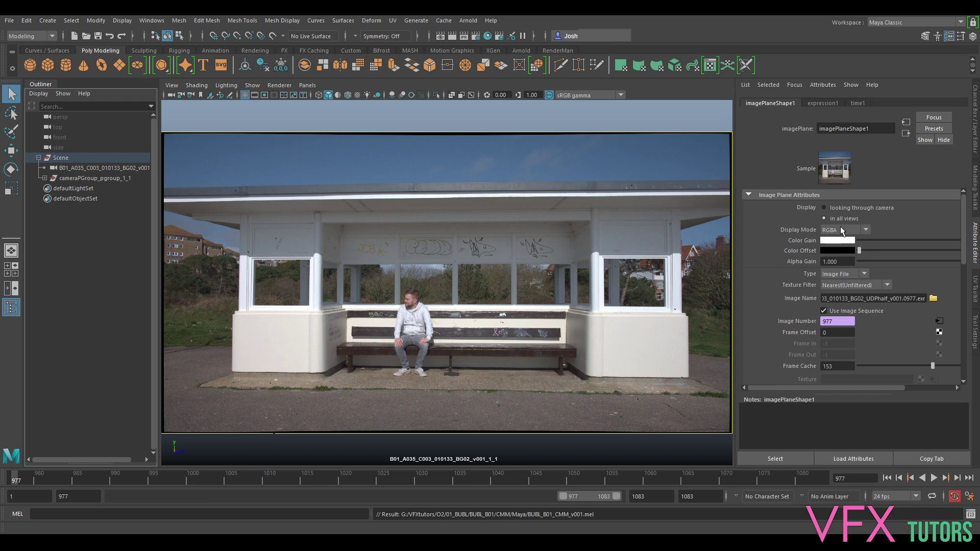
scroll(893, 334, down, 3)
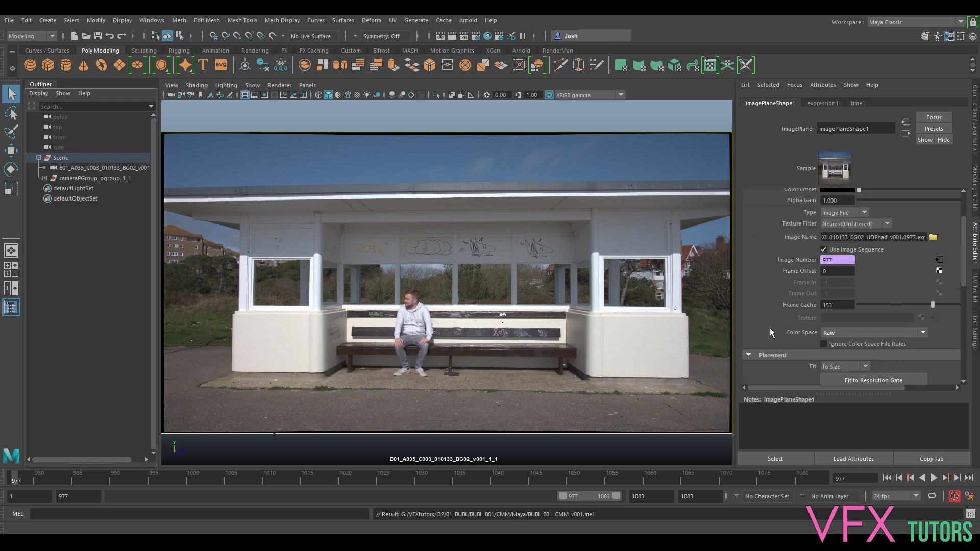
click(577, 95)
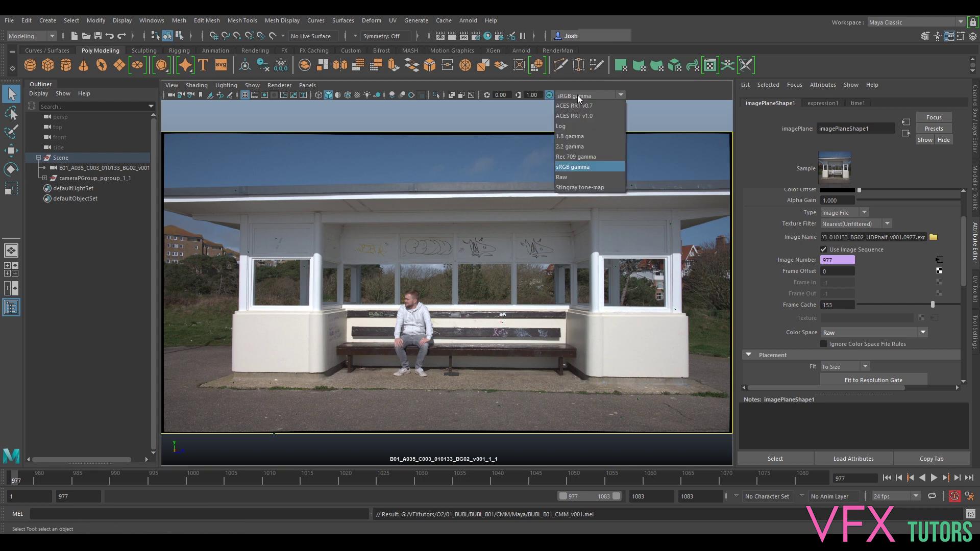
click(589, 157)
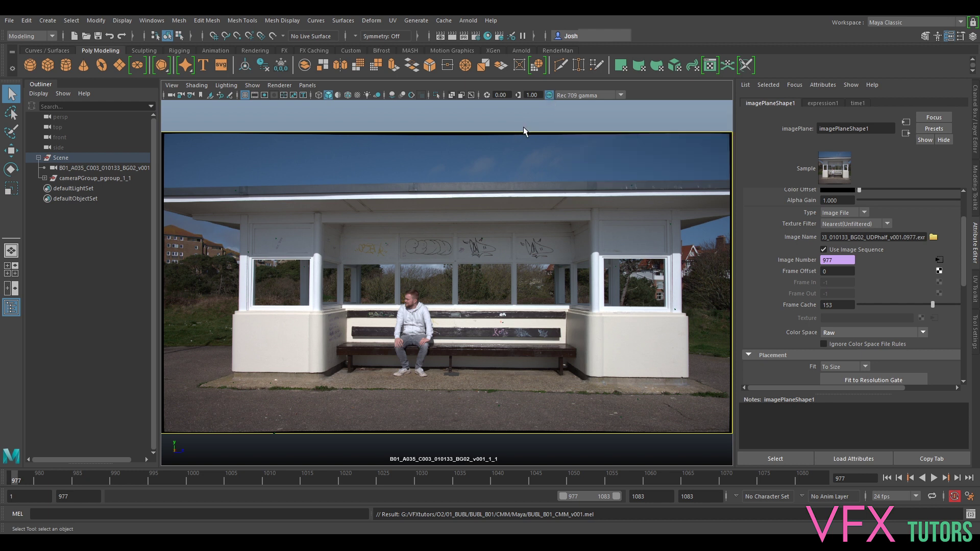
click(575, 97)
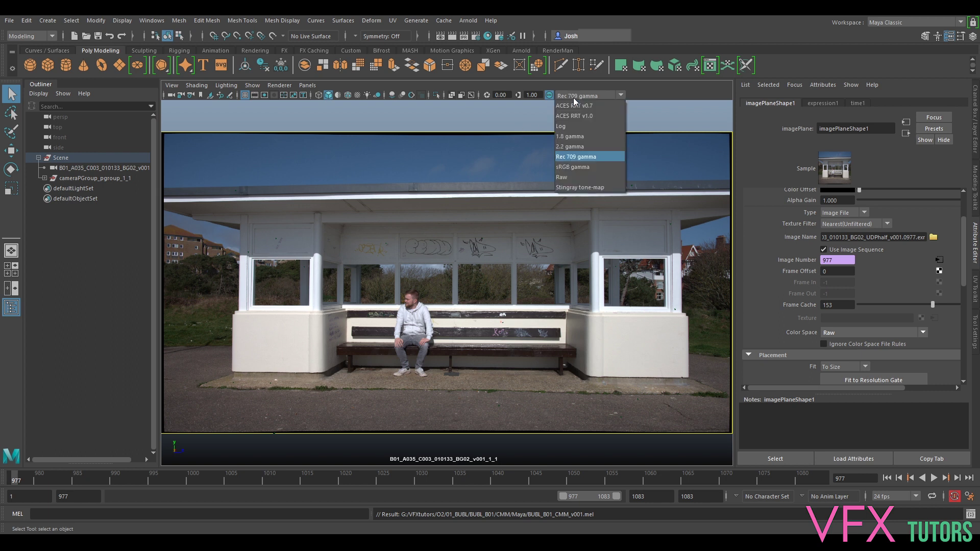
click(495, 121)
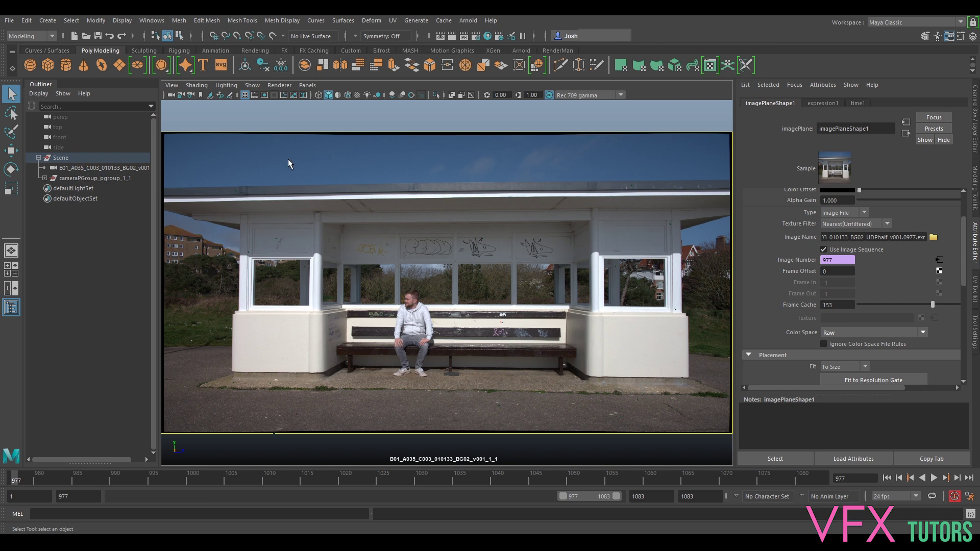
Import the set scan O2_SetScan_Layout_v001.obj from the O2/OnSet/Layout folder.
click(9, 20)
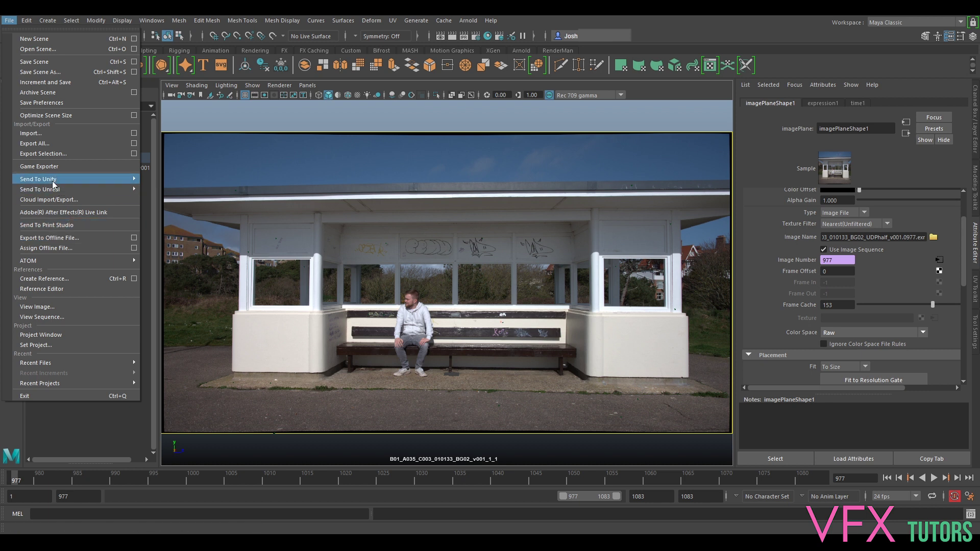
click(36, 133)
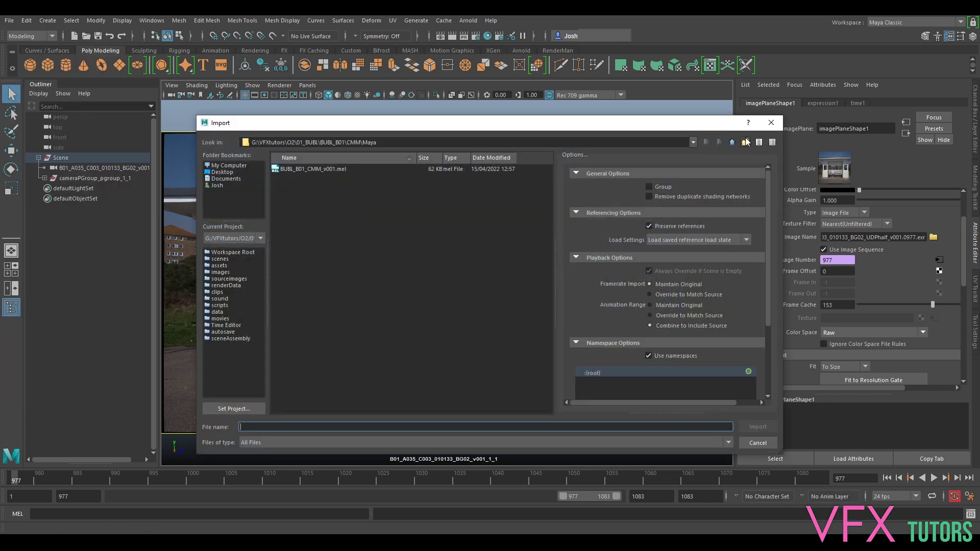
click(732, 142)
click(732, 143)
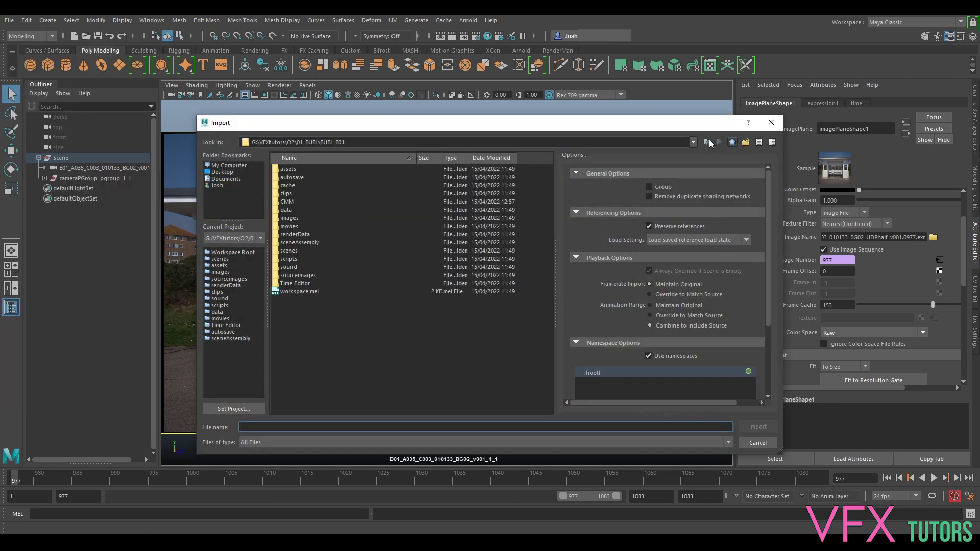
click(731, 143)
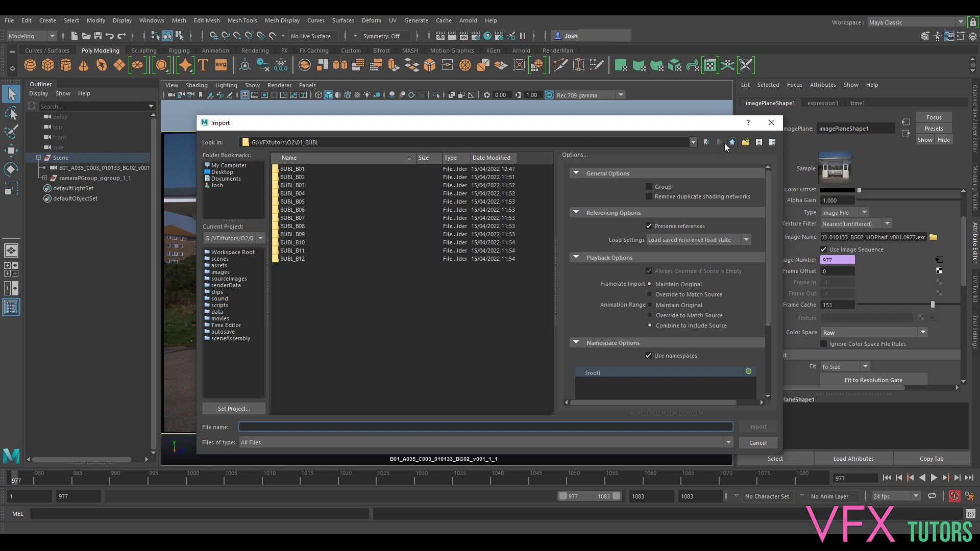
click(732, 143)
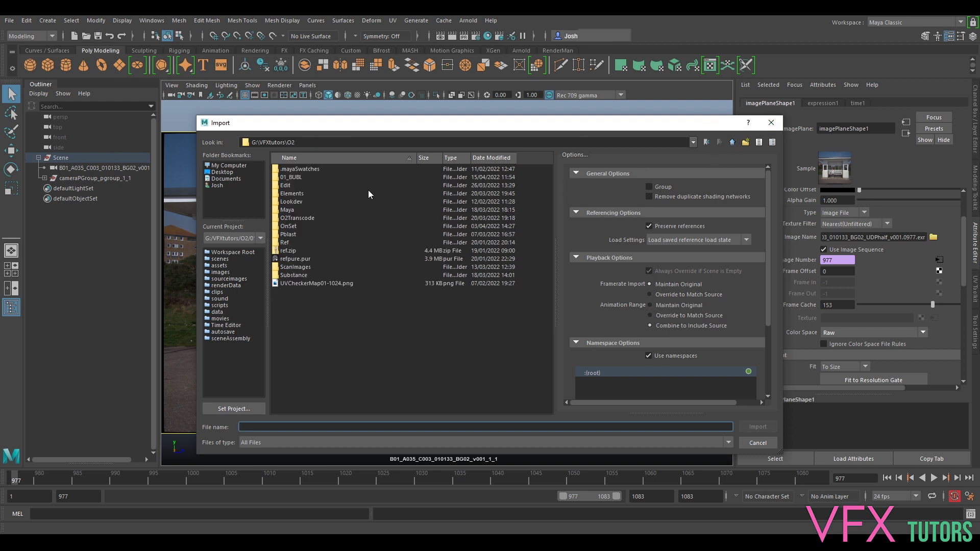
double_click(288, 226)
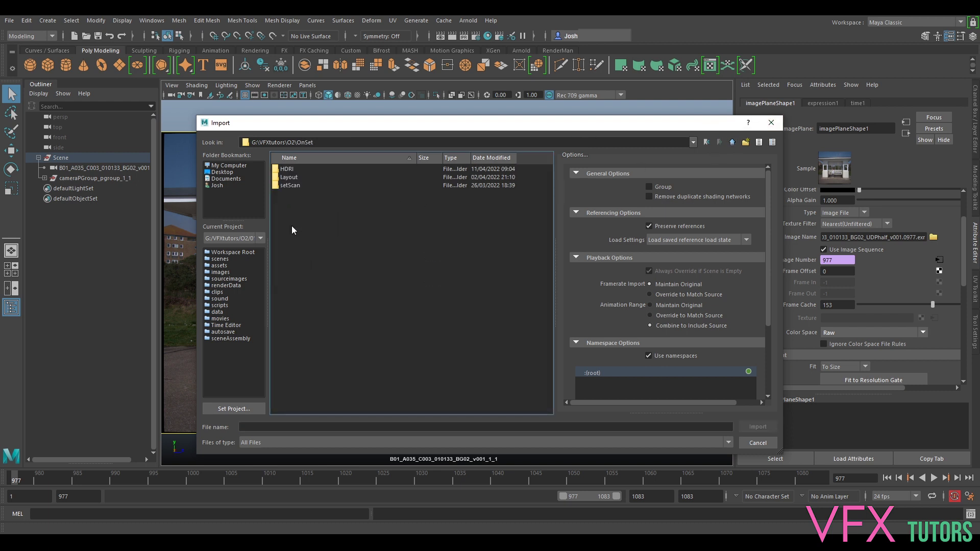
double_click(291, 177)
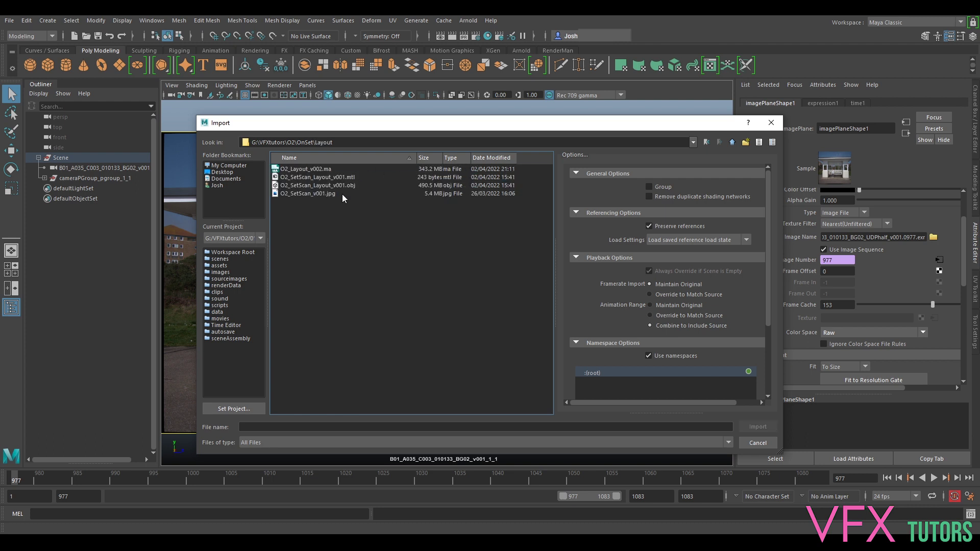
click(341, 185)
click(746, 425)
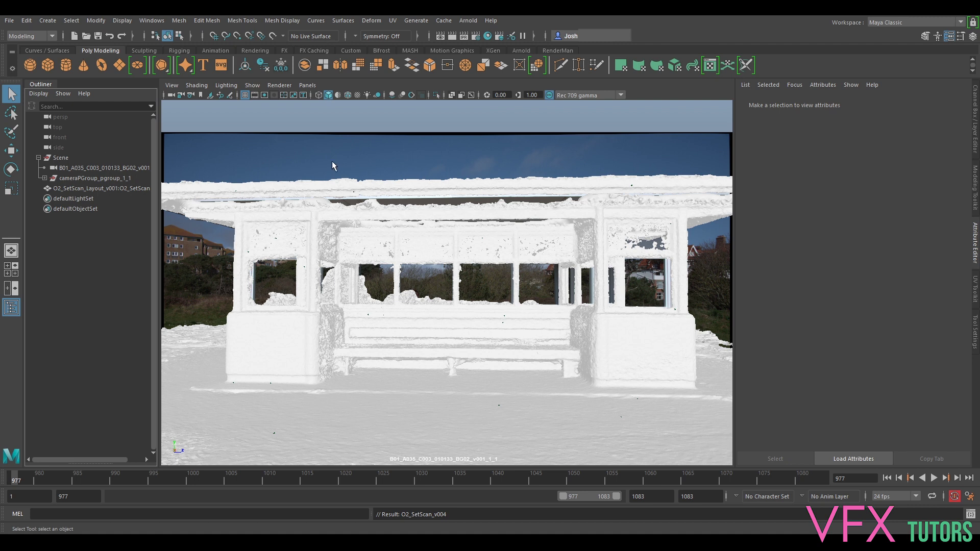
Set the alpha gain of the tracked camera's image plane to 0.7.
click(87, 171)
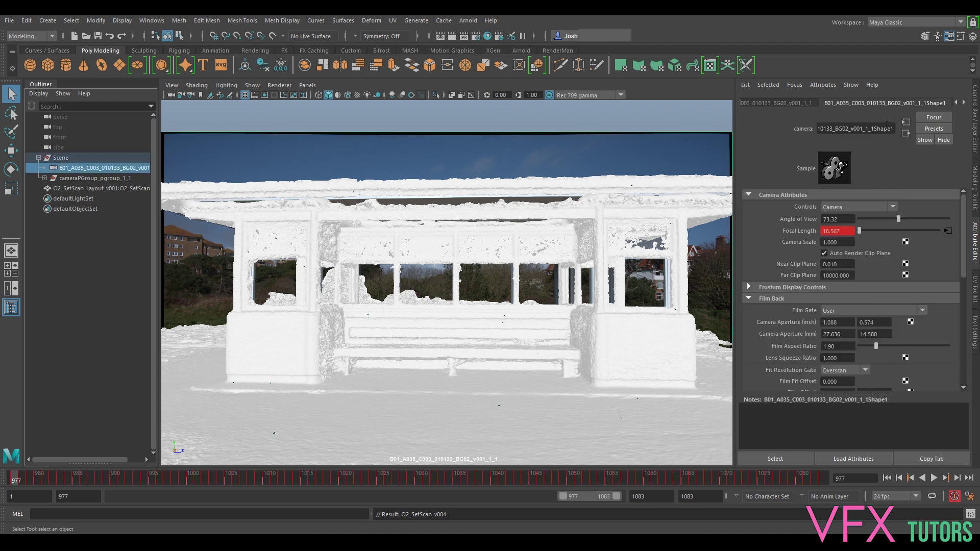
click(963, 102)
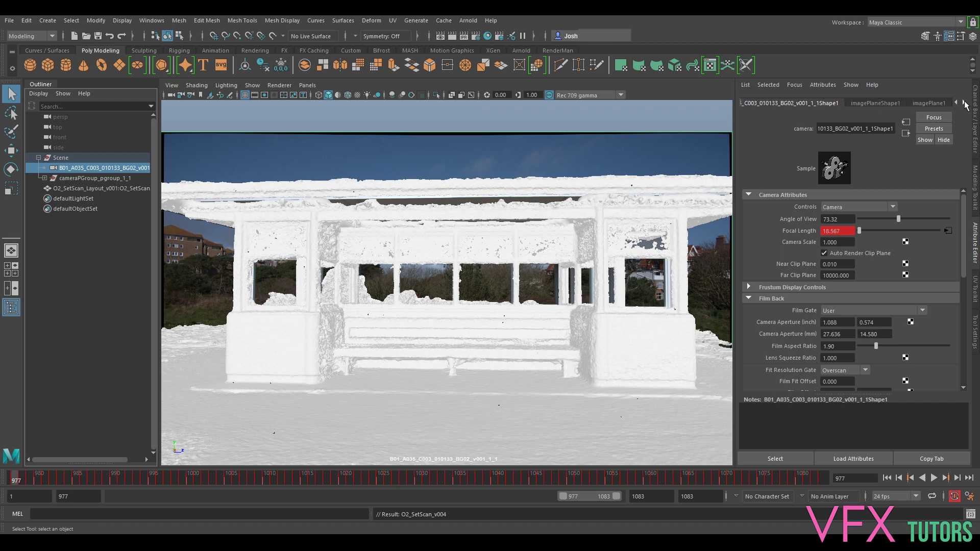
click(873, 102)
click(928, 103)
click(893, 102)
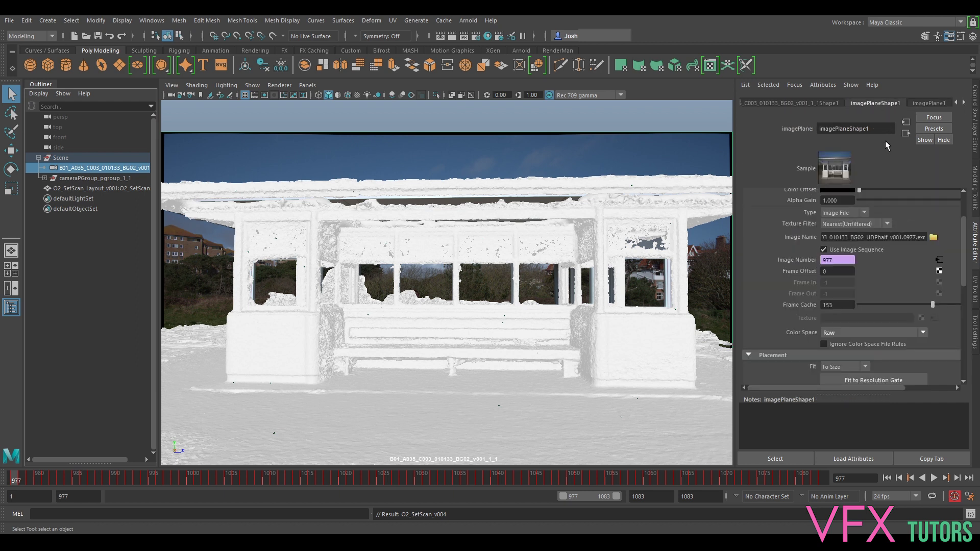
double_click(845, 200)
text(0.7)
key(Return)
Set the image plane's placement depth to 1.
scroll(860, 286, down, 5)
double_click(837, 288)
text(1)
key(Return)
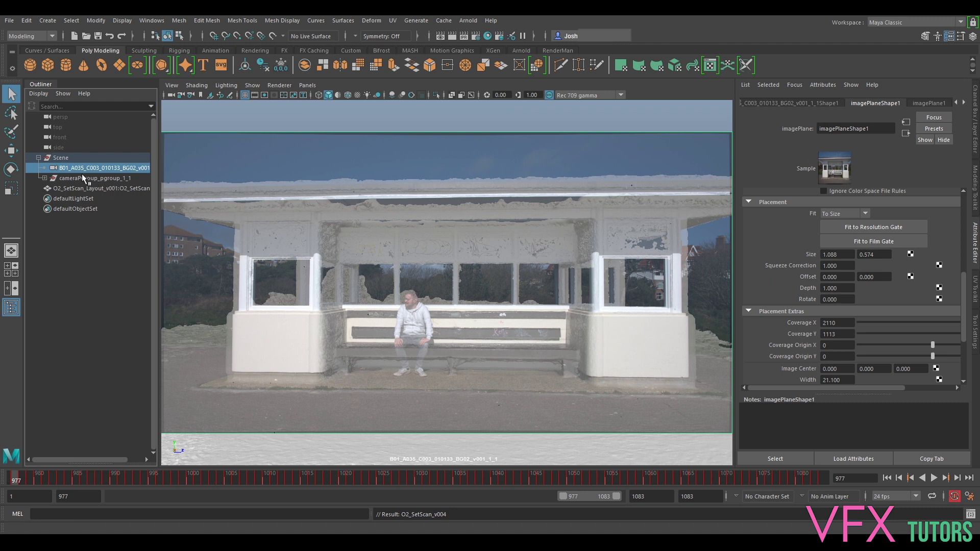
drag(963, 296, 973, 260)
scroll(938, 258, up, 3)
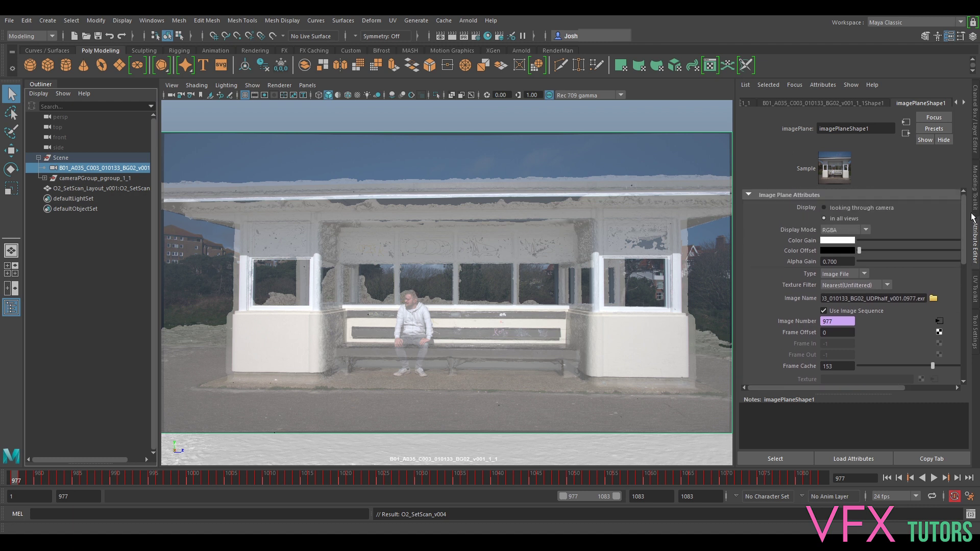
Try a camera scale of 1.03 on the tracked camera.
click(838, 105)
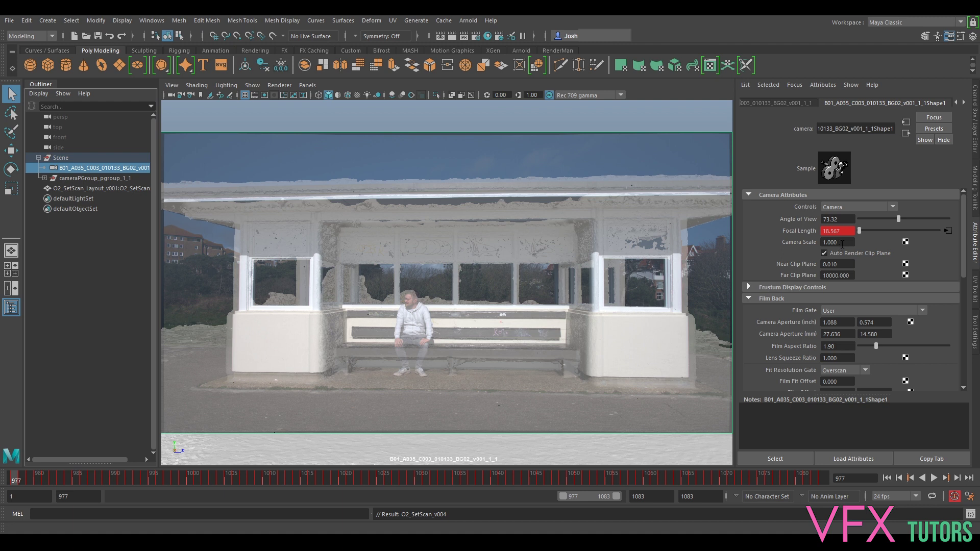
drag(842, 243, 831, 242)
text(3)
key(Return)
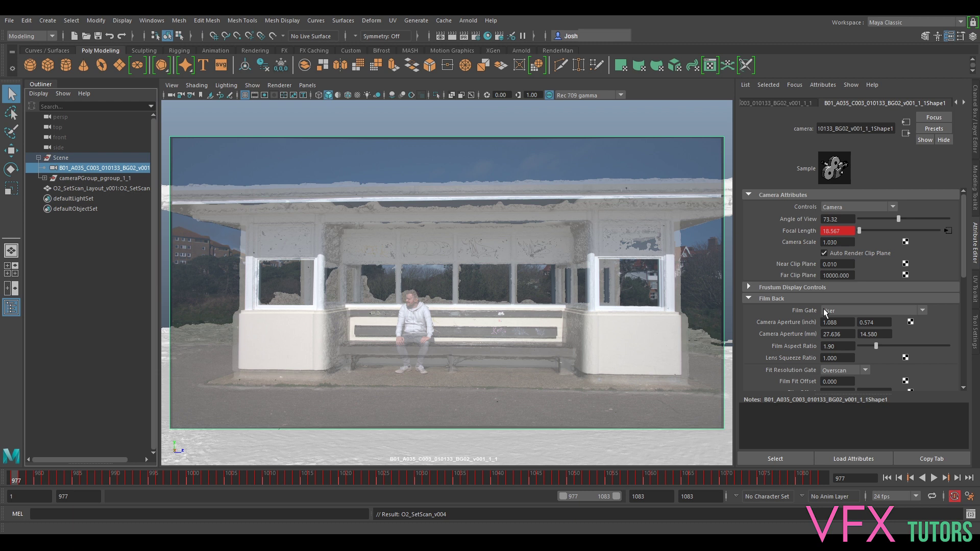
Compare fitting the image plane to the resolution gate with fitting it to the film gate.
click(964, 103)
click(934, 104)
scroll(898, 291, down, 3)
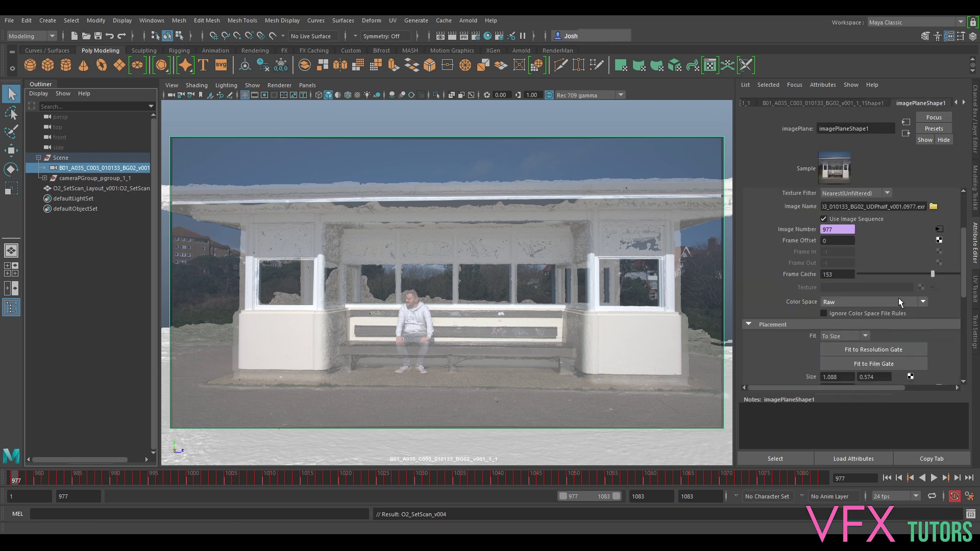
click(874, 349)
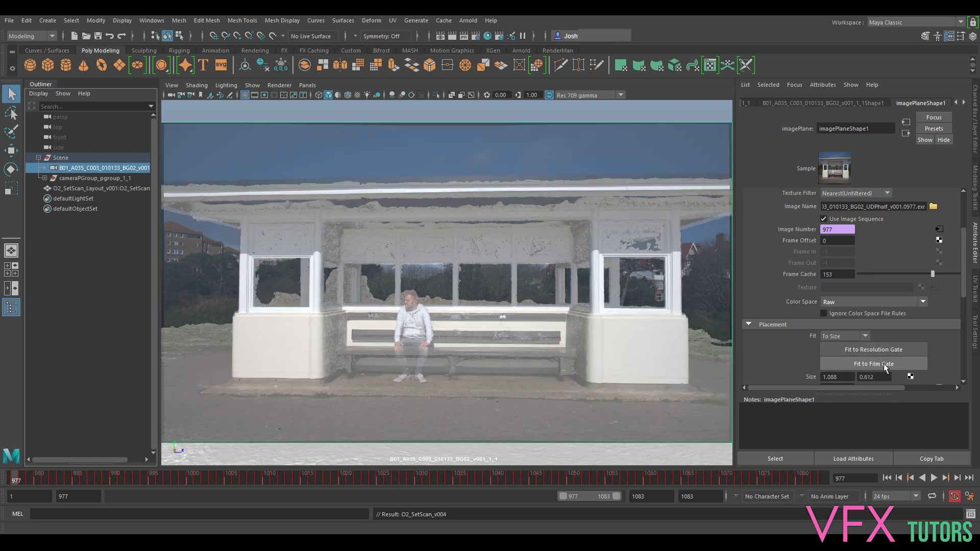
click(905, 363)
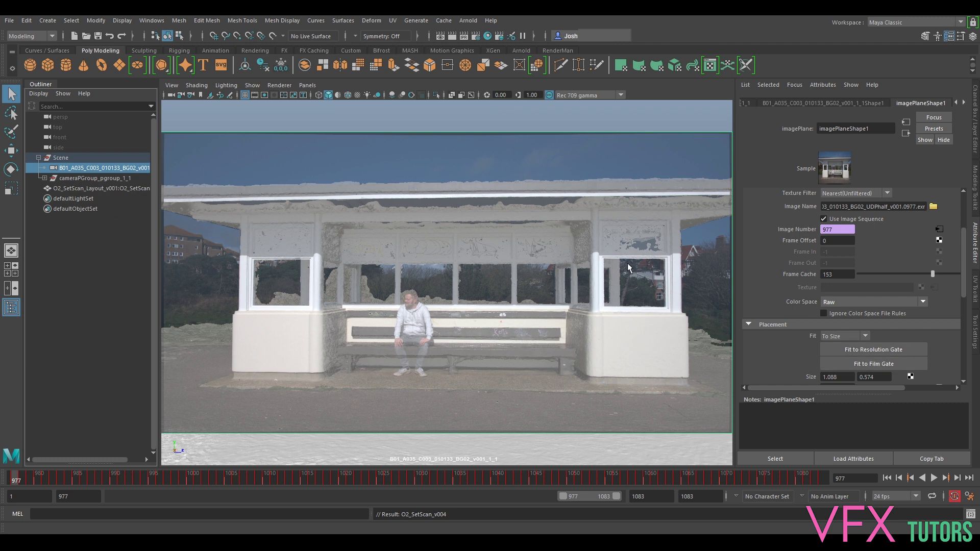
click(880, 350)
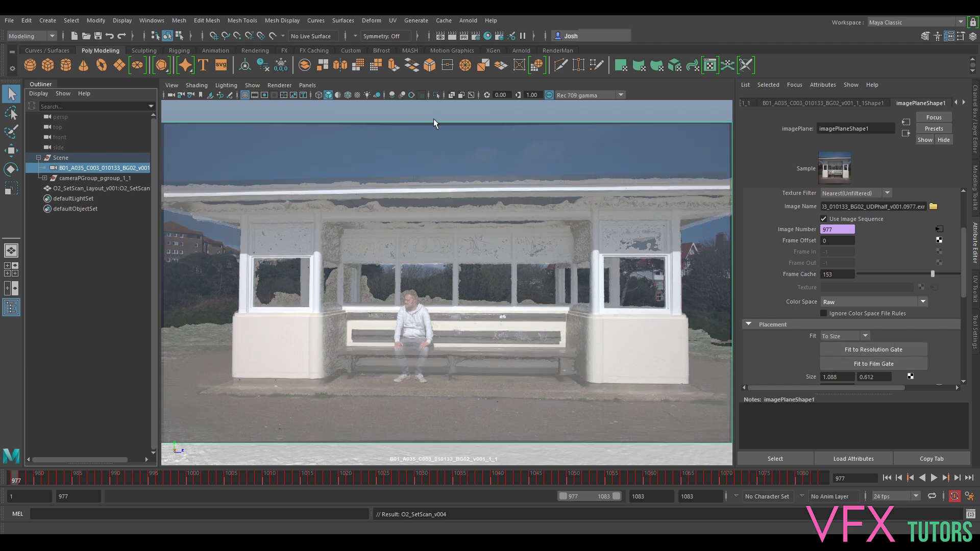
Display the camera's resolution gate in the viewport and fit the image plane to the film gate.
click(264, 95)
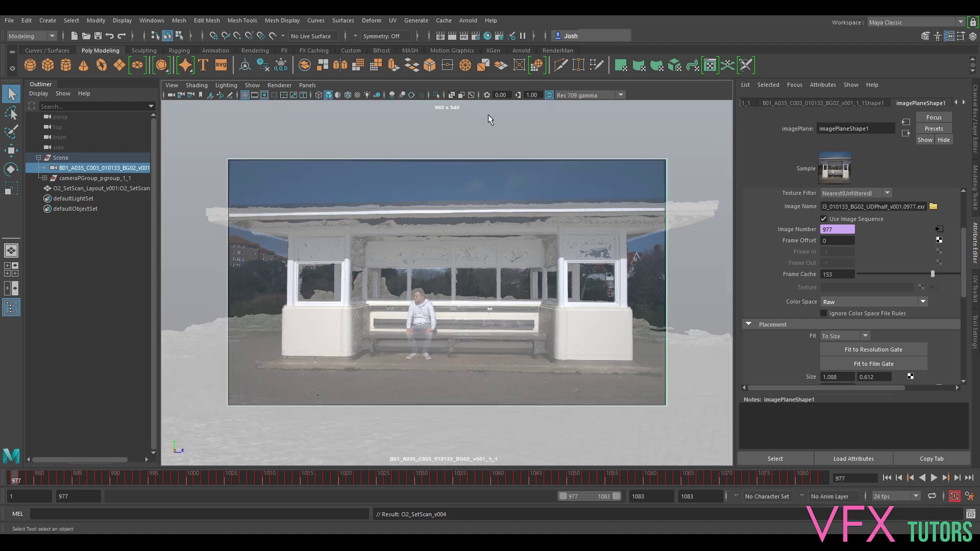
click(868, 347)
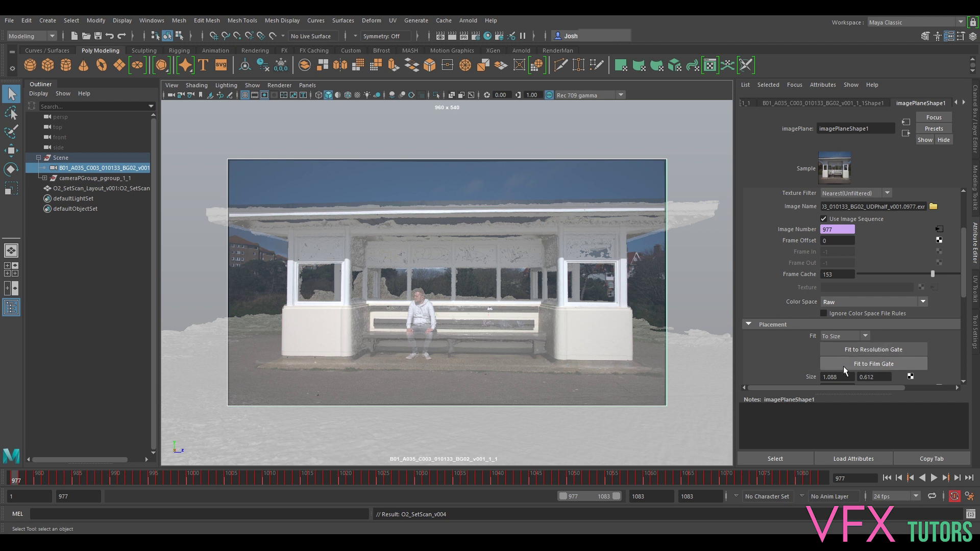
click(874, 360)
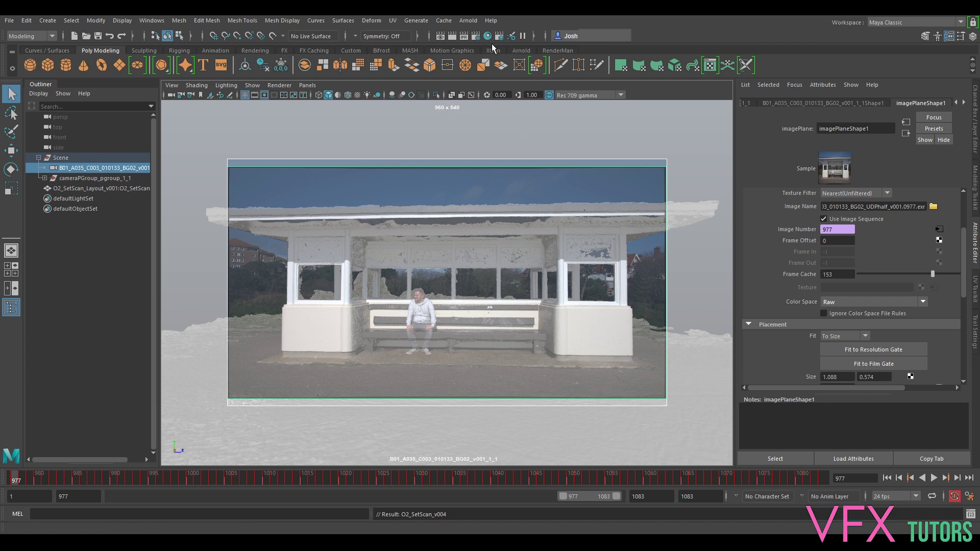
Open the render settings, then switch to Nuke and disable the Reformat3 node to check the plate's full resolution.
click(475, 37)
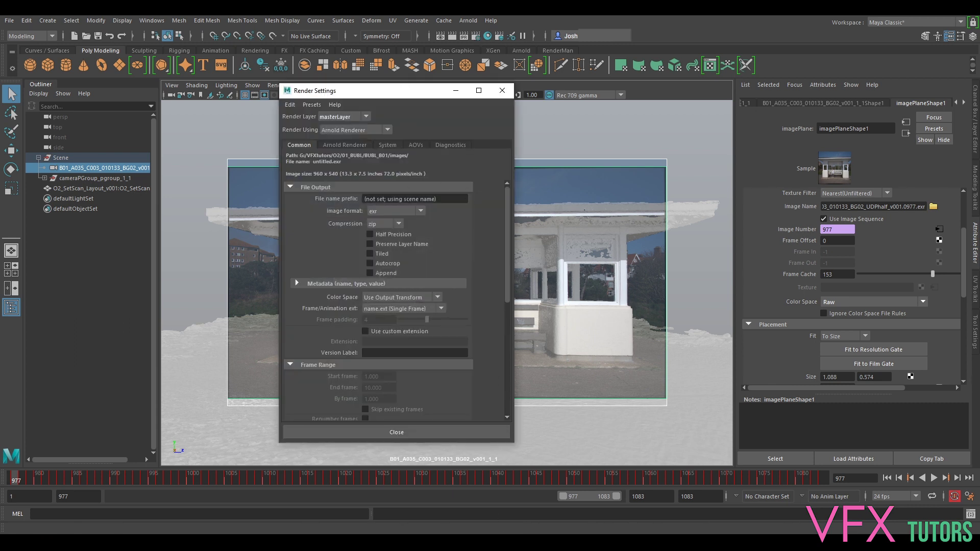
click(537, 542)
click(584, 497)
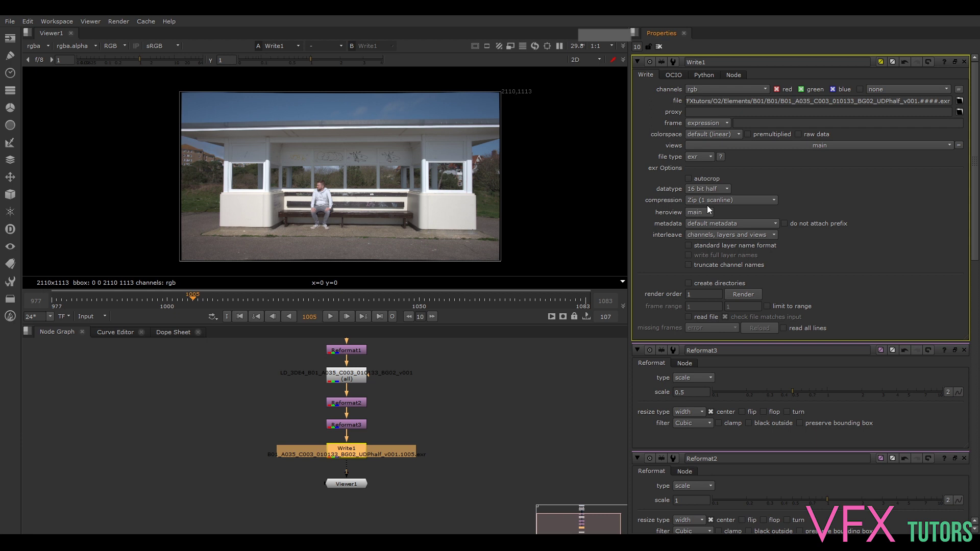
click(351, 424)
key(d)
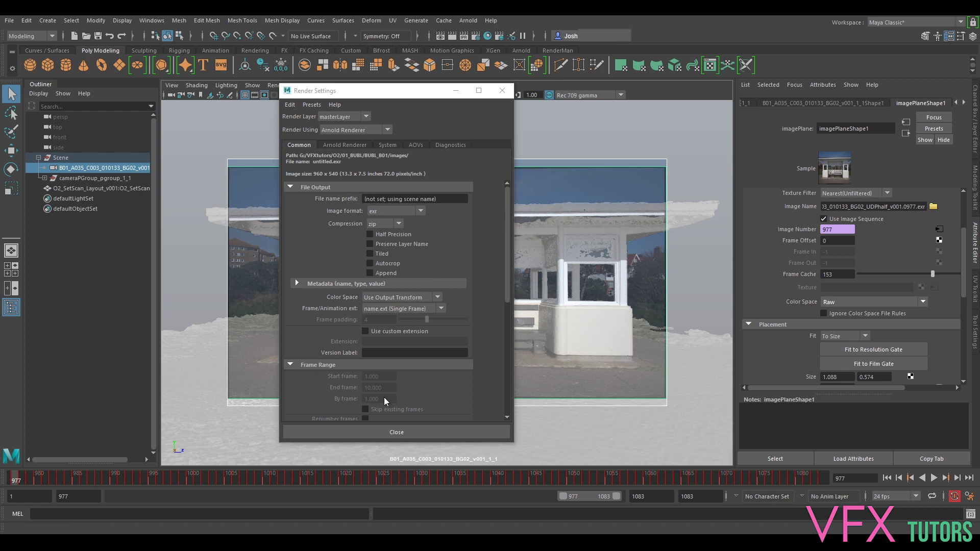
Back in Maya, set the render image size to 4219 by 2225 pixels and close the render settings.
scroll(384, 357, down, 5)
double_click(377, 364)
text(4219)
key(Tab)
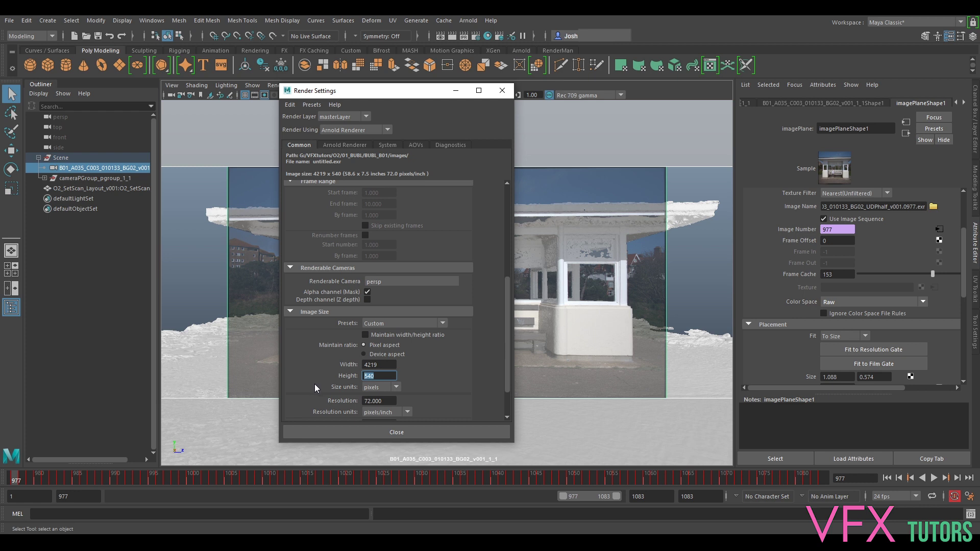
text(2225)
key(Return)
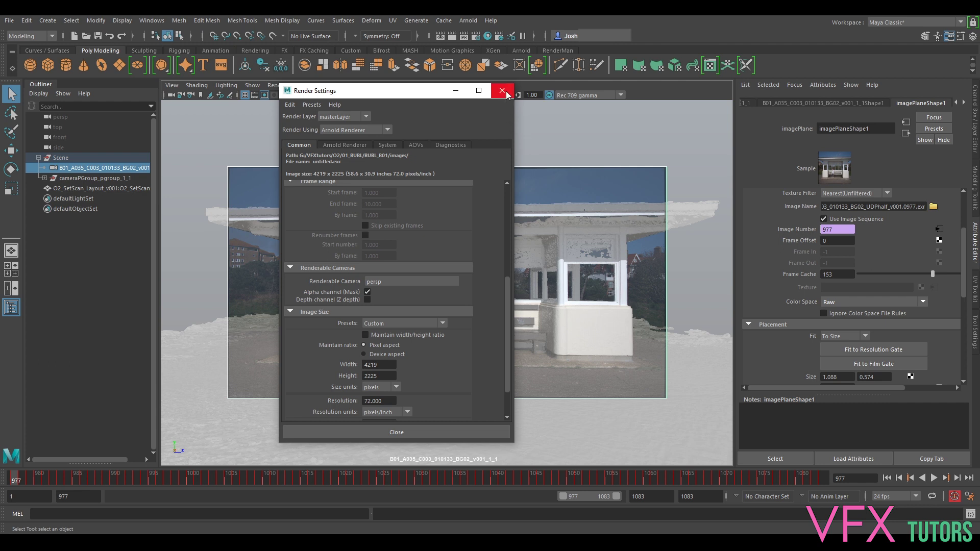
click(502, 90)
Refit the image plane to the resolution gate and the film gate to check that both fits match.
click(851, 353)
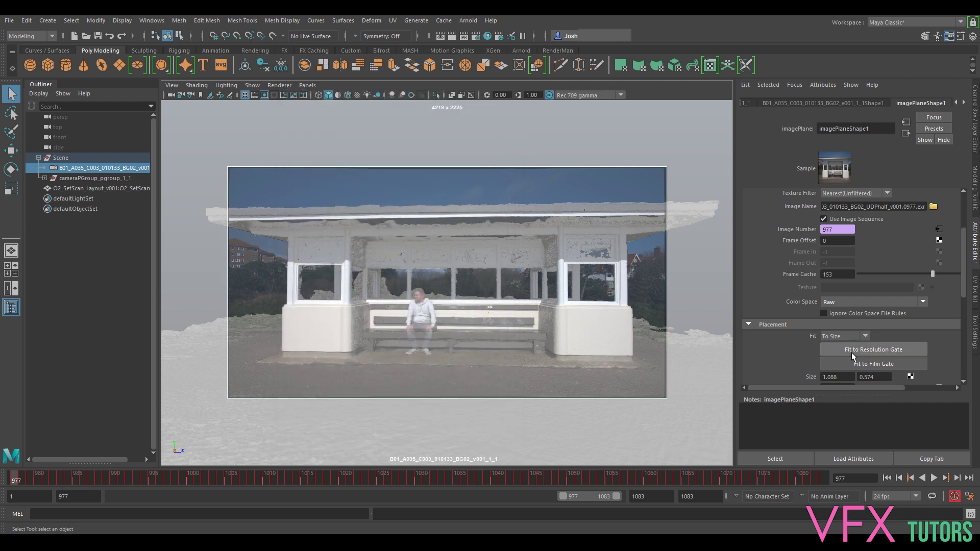
click(855, 365)
click(855, 348)
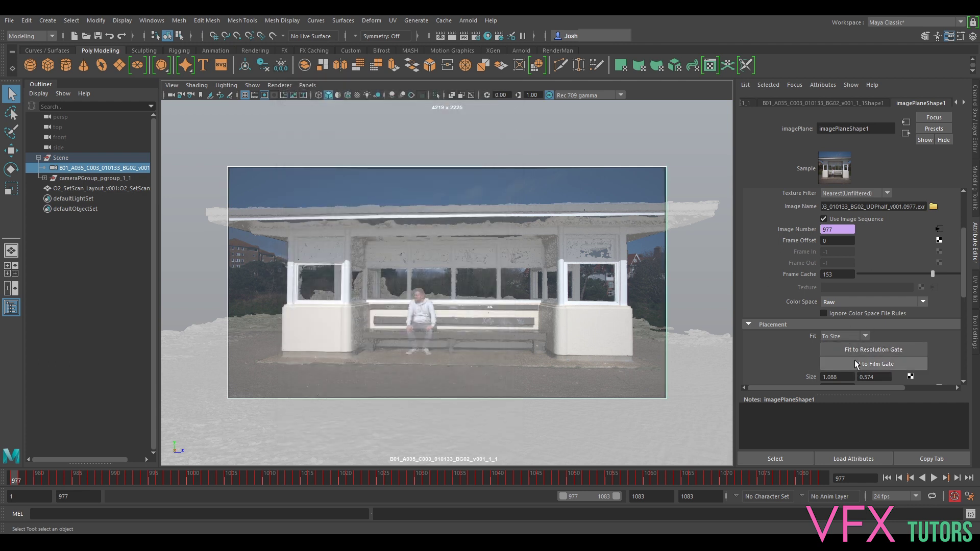
Fit the image plane to the film gate, refit it to the resolution gate, and display the camera shape's attributes.
click(855, 360)
click(856, 351)
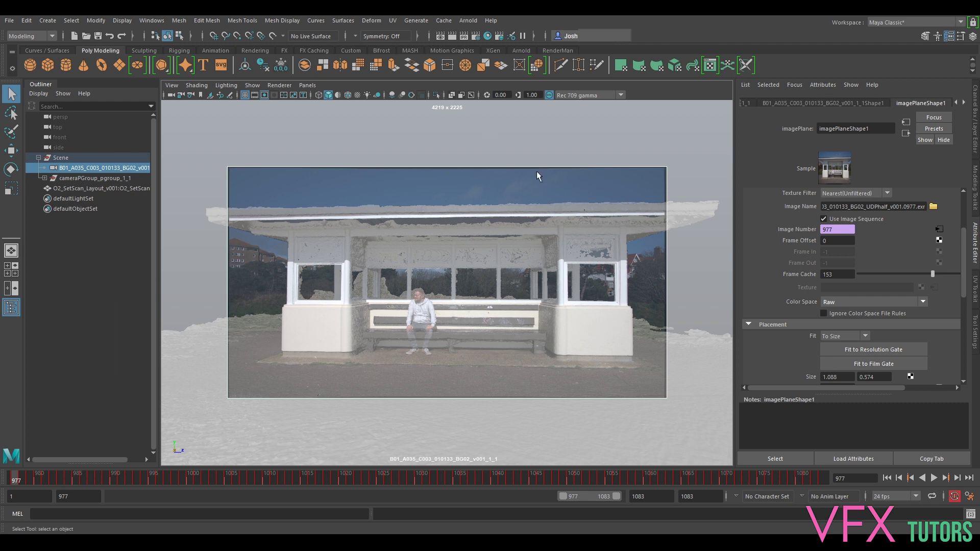
click(828, 102)
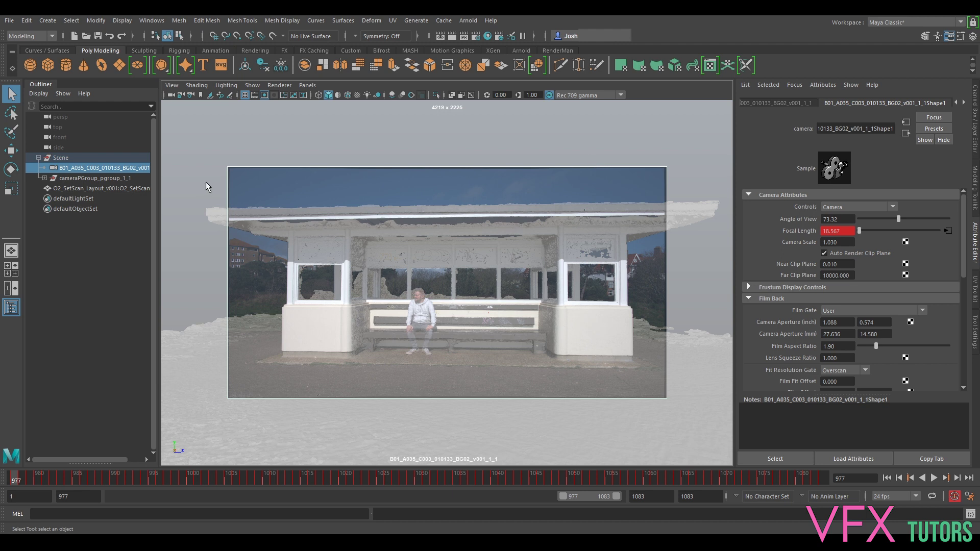
Examine the plate's edges and the surrounding set scan against the resolution gate.
scroll(471, 146, up, 5)
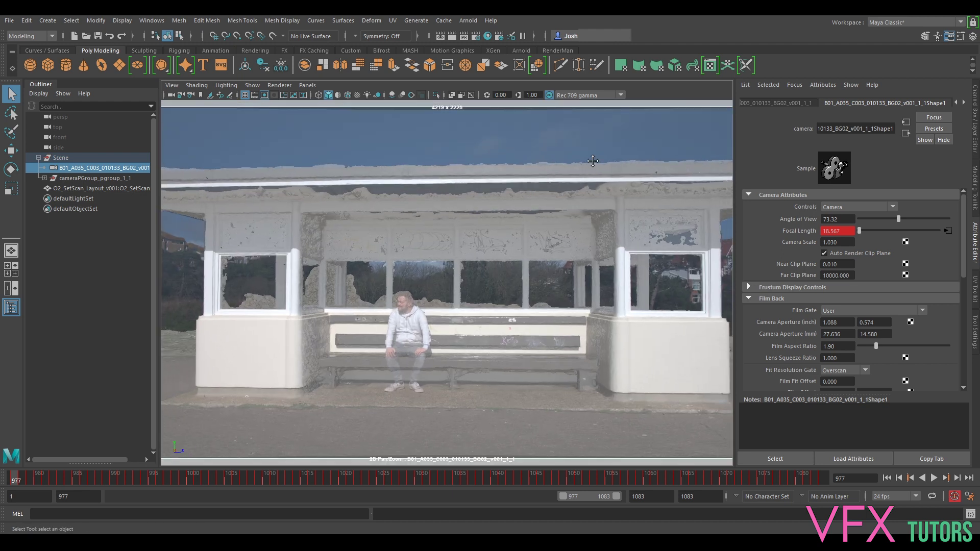
middle_drag(366, 167, 550, 357)
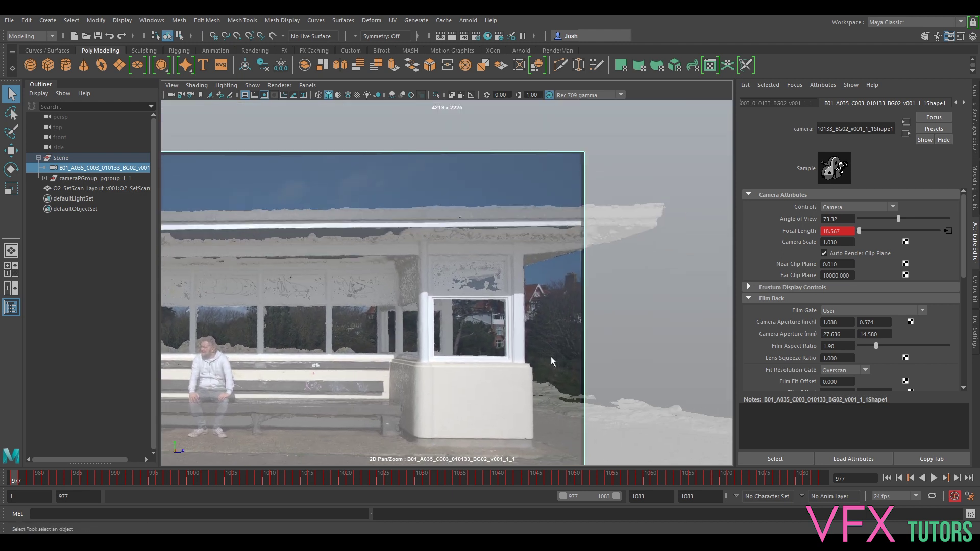
scroll(414, 299, down, 2)
middle_drag(415, 298, 574, 134)
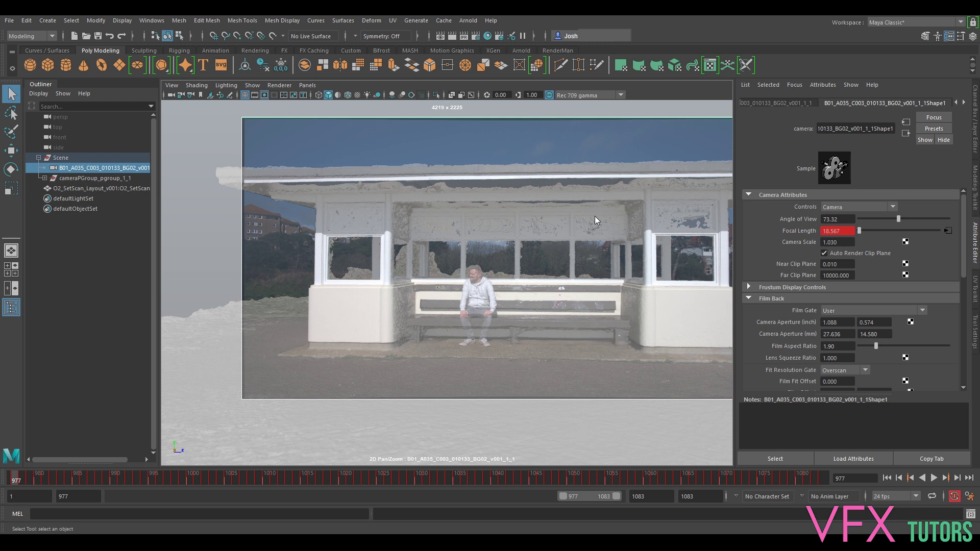
shift+right_drag(595, 220, 662, 188)
key(ctrl+z)
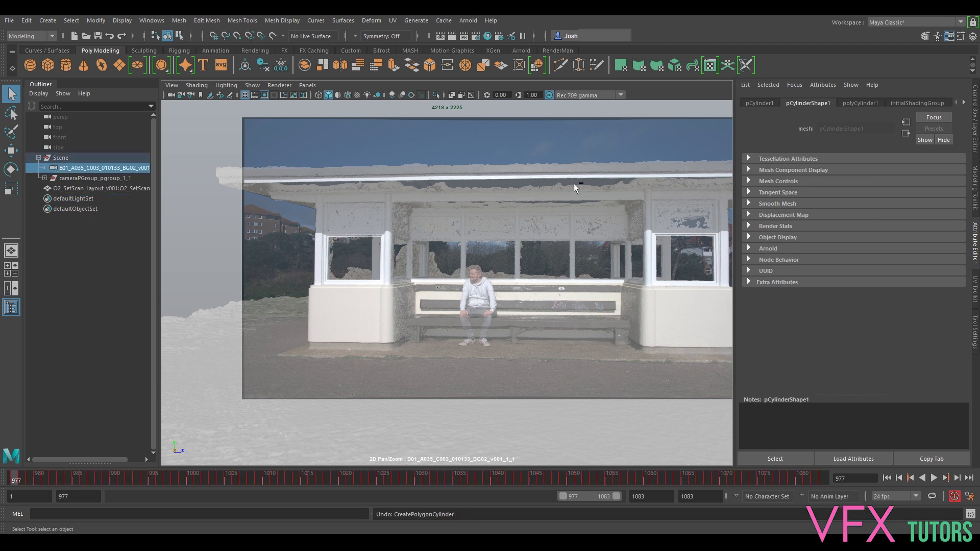
right_drag(587, 186, 532, 202)
middle_drag(532, 201, 508, 206)
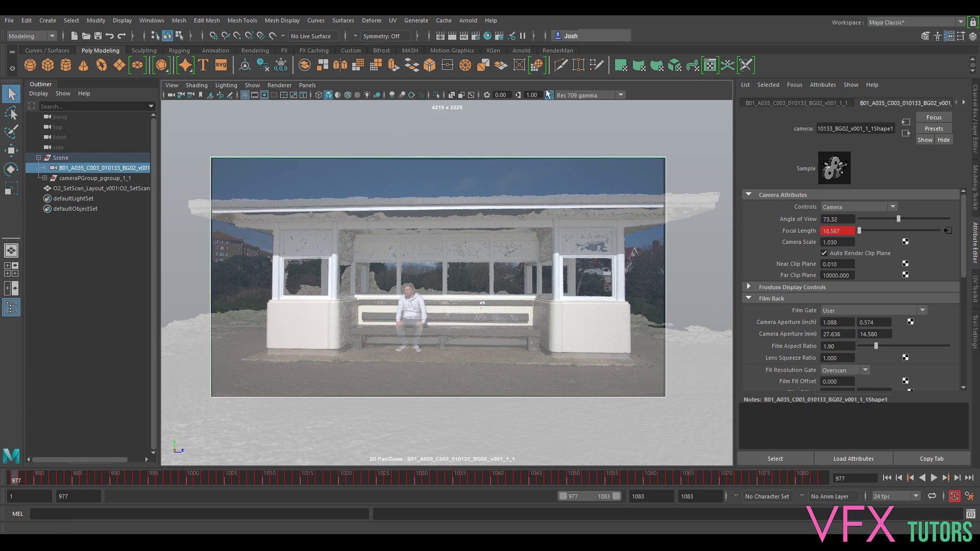
Try an overscan of 5 in the Arnold system render settings, reset it to 0, and close the settings.
click(477, 38)
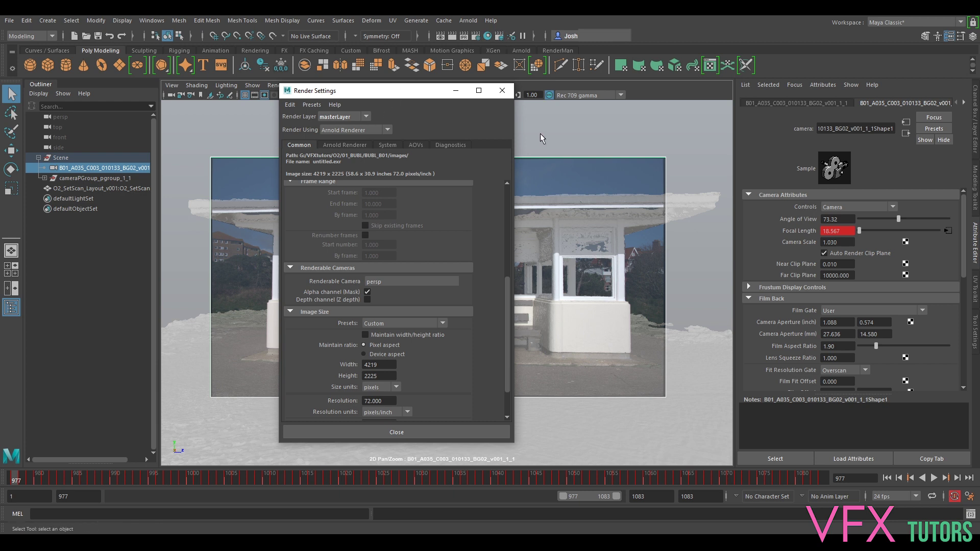
click(357, 145)
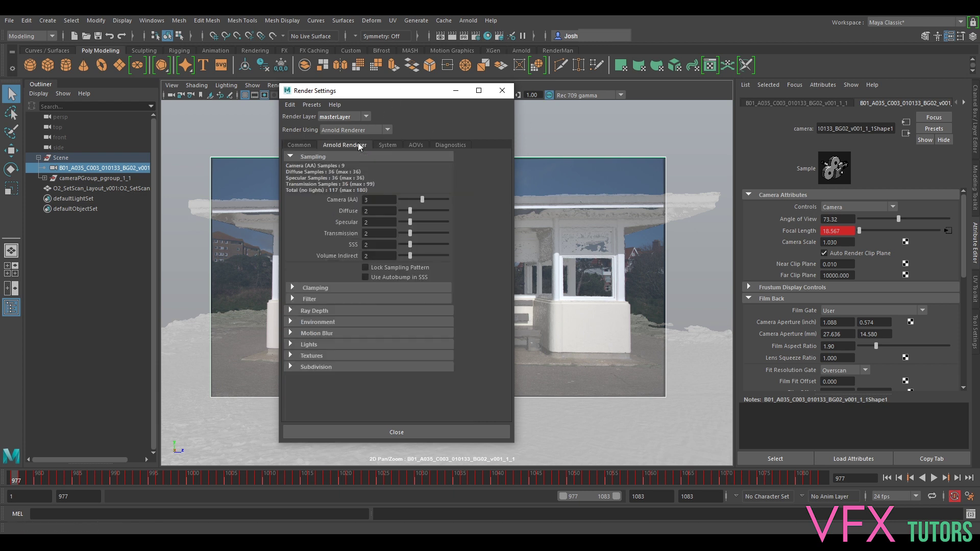
click(386, 146)
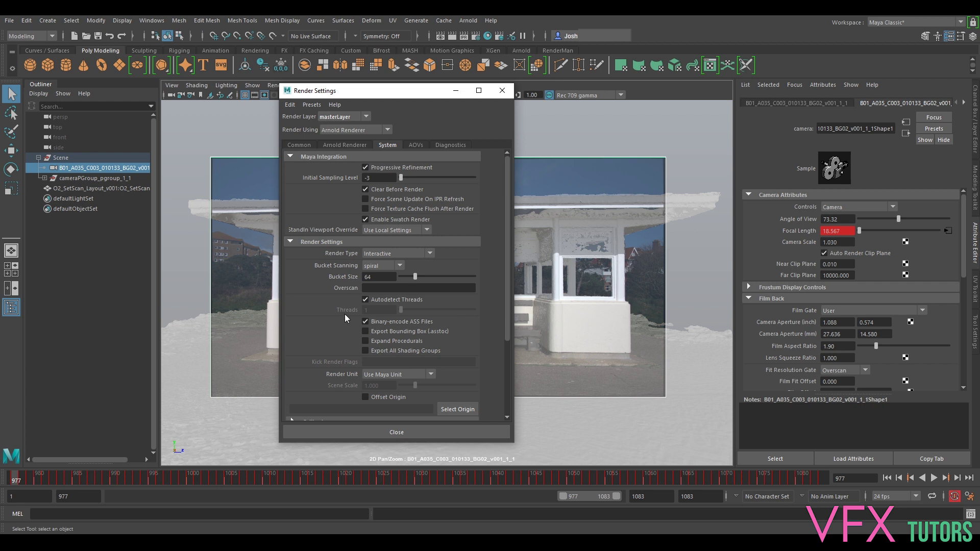
click(367, 288)
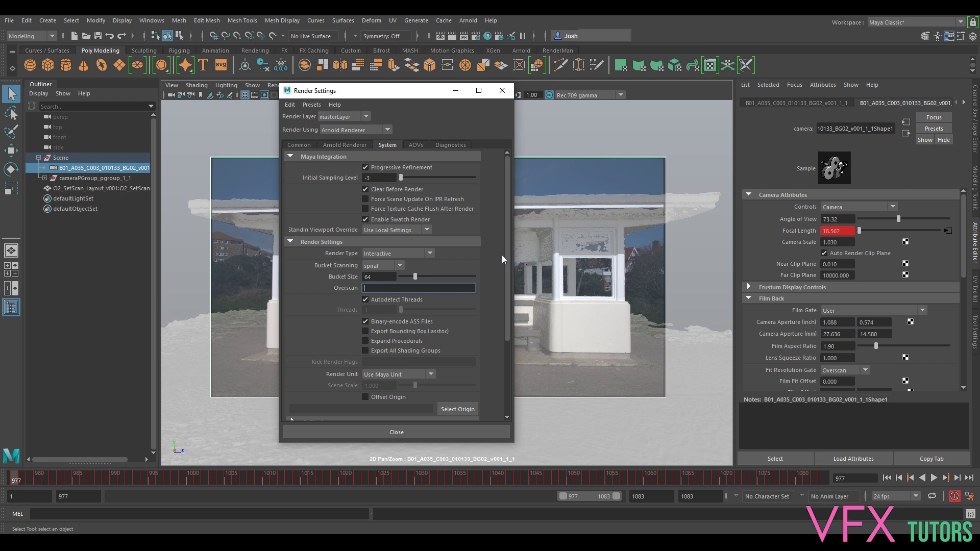
click(461, 301)
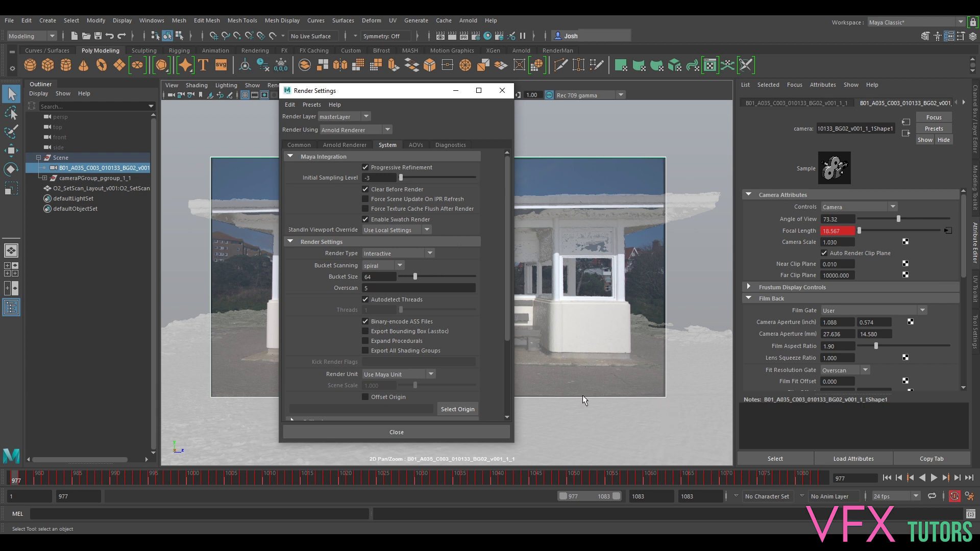
double_click(369, 288)
text(0)
key(Return)
click(368, 288)
click(502, 91)
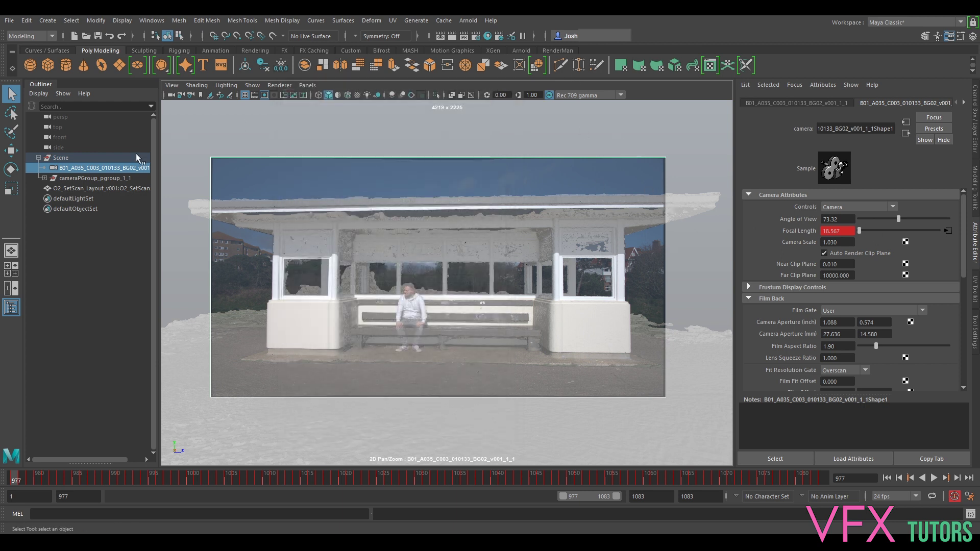
Rename the Scene group holding the camera and tracking points to CMM.
double_click(76, 155)
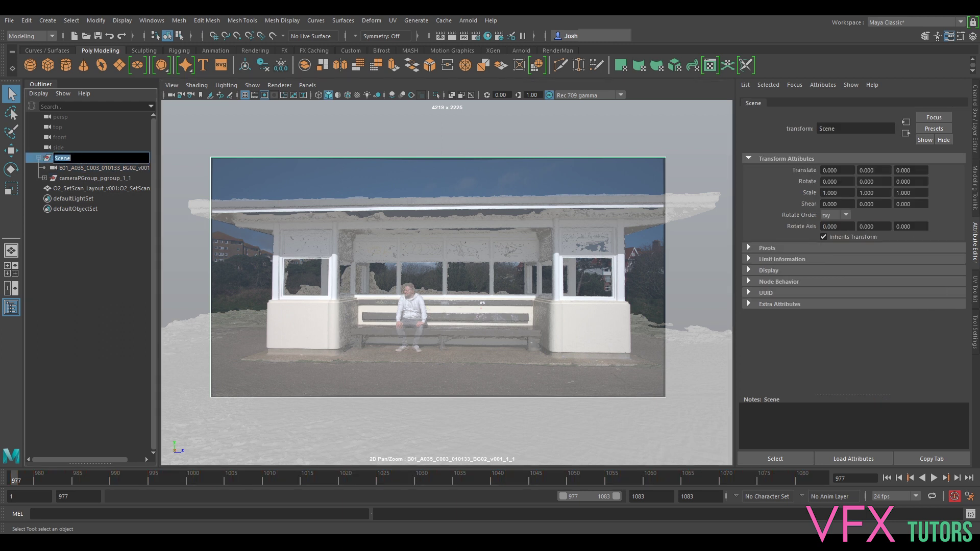
click(39, 157)
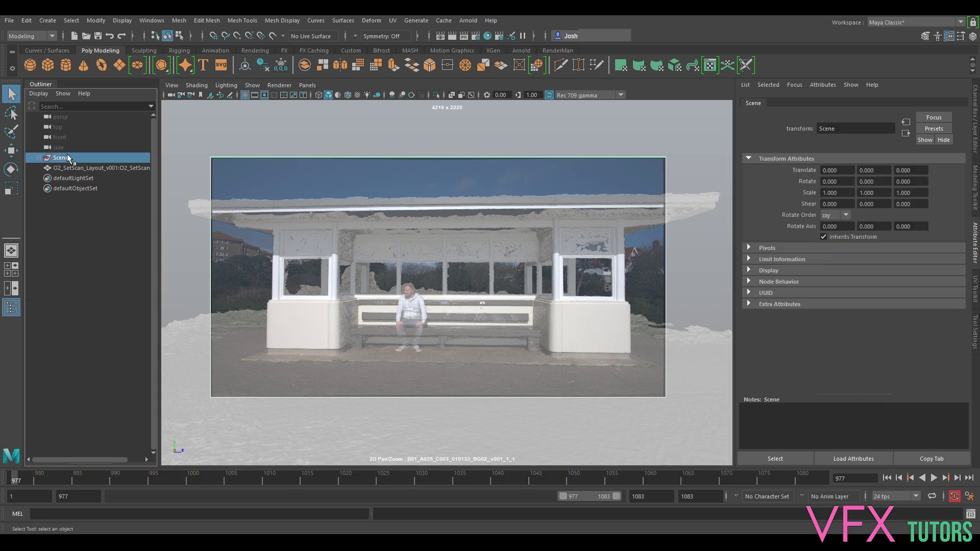
click(39, 158)
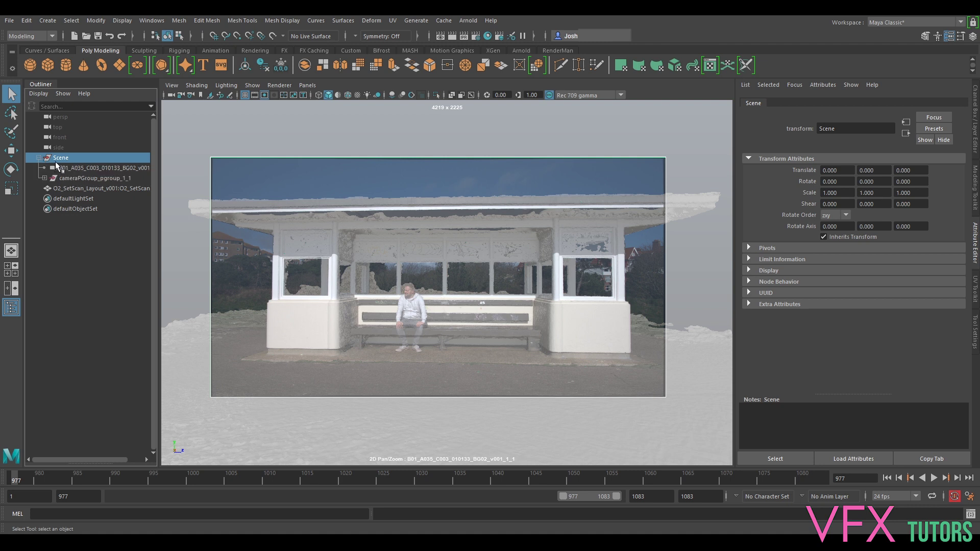
click(69, 188)
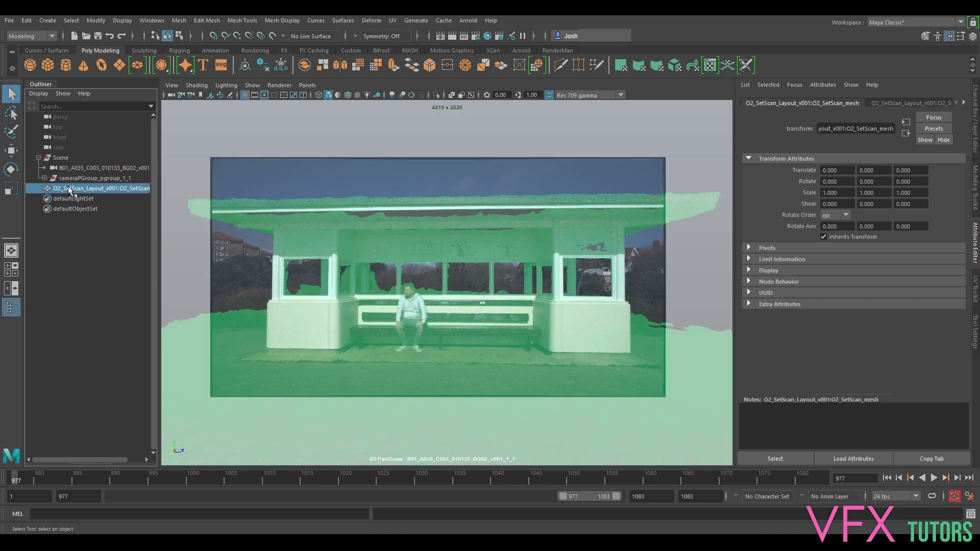
click(38, 158)
double_click(66, 158)
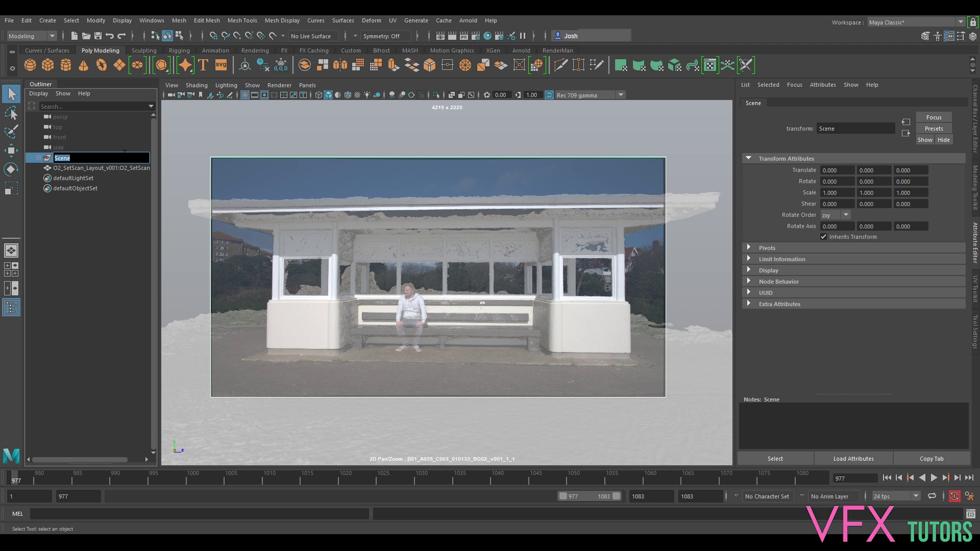
text(CMM)
key(Return)
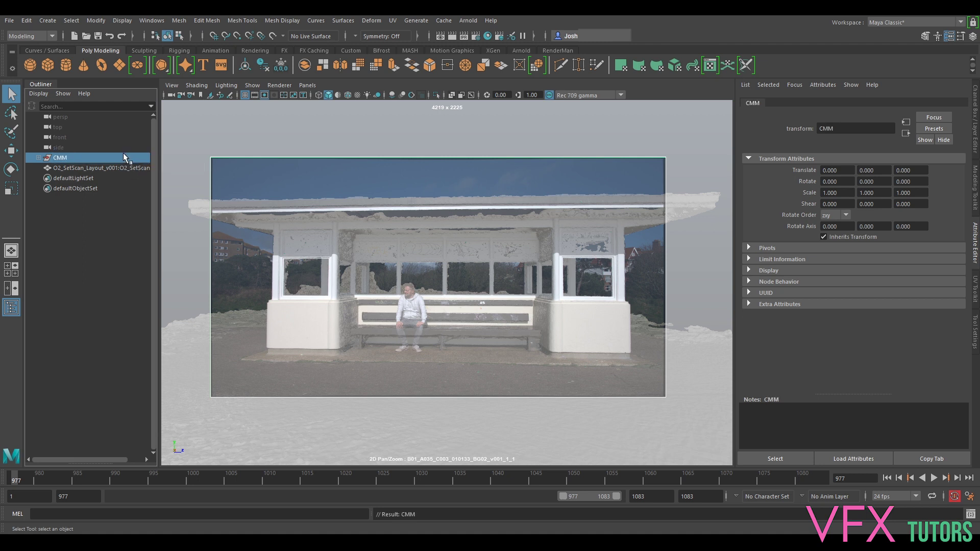
Parent the O2_SetScan_Layout_v001 scan mesh under the CMM group, then select and collapse the group.
click(38, 158)
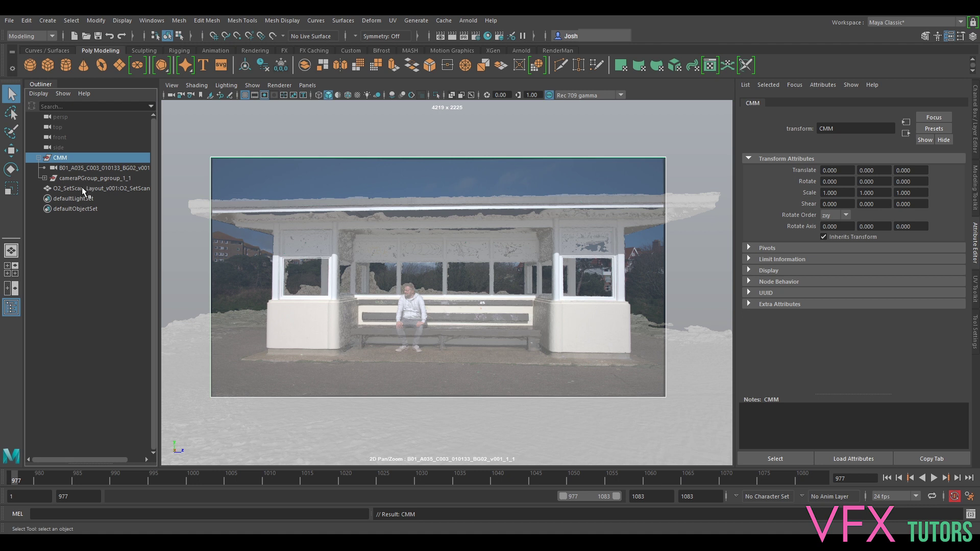
drag(82, 188, 61, 158)
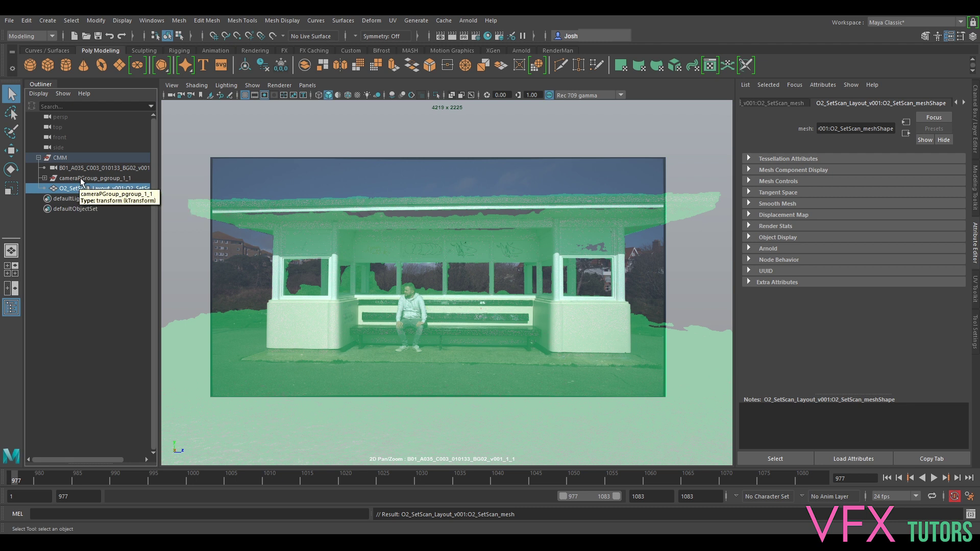
click(82, 178)
click(79, 167)
click(73, 160)
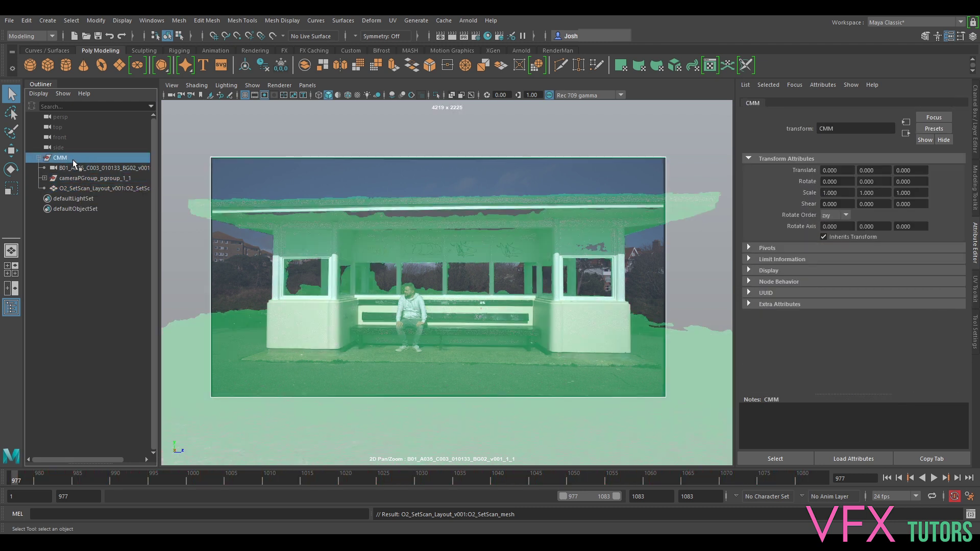
click(40, 158)
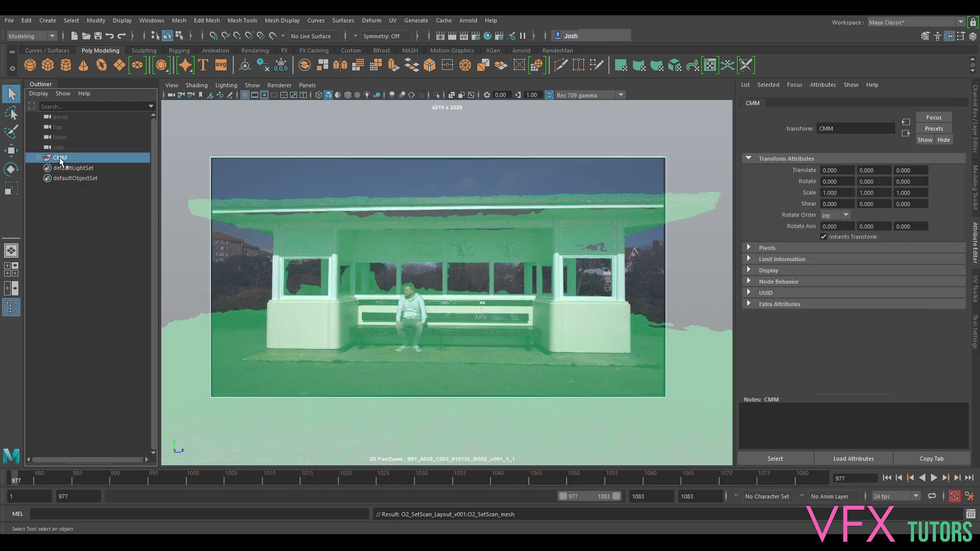
click(10, 21)
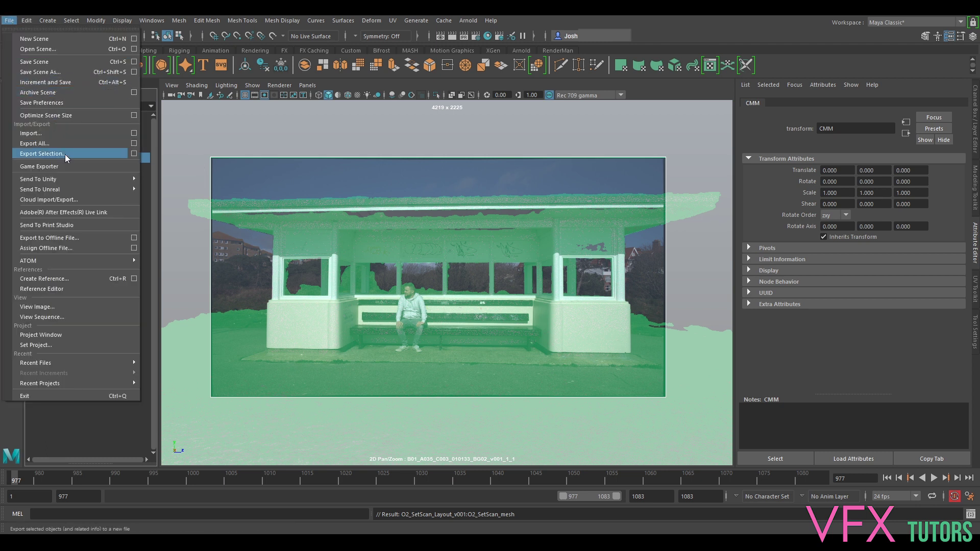
click(64, 78)
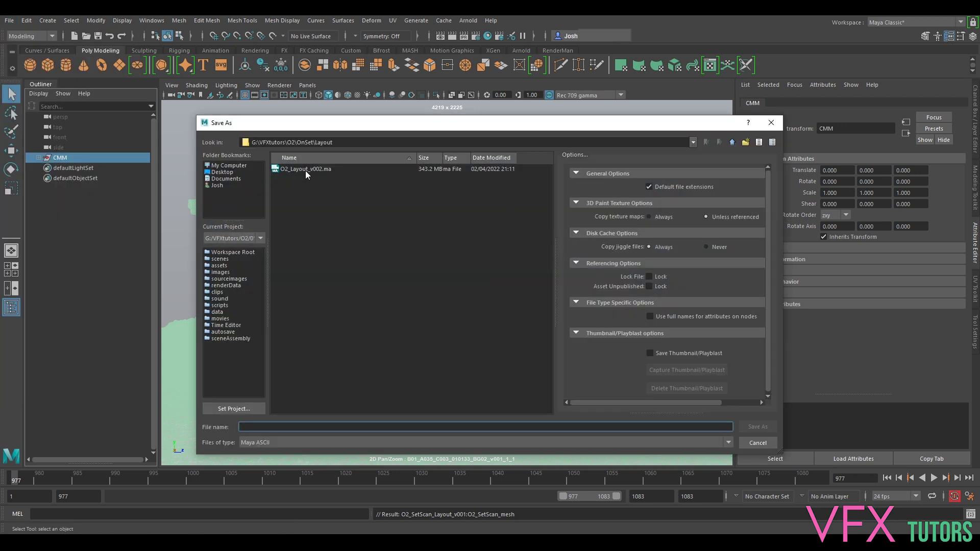
click(757, 442)
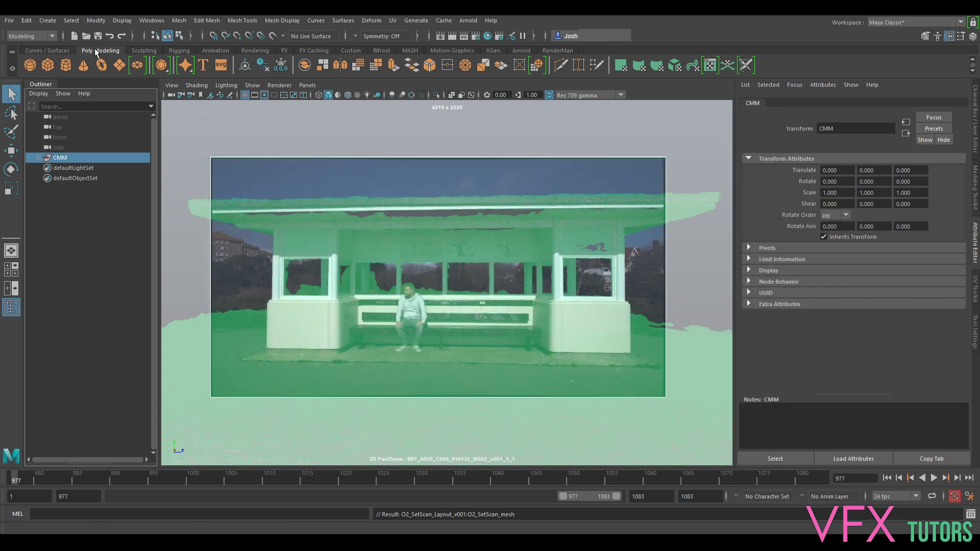
Set the project to the BUBL_B01 folder inside 01_BUBL.
click(10, 21)
click(80, 344)
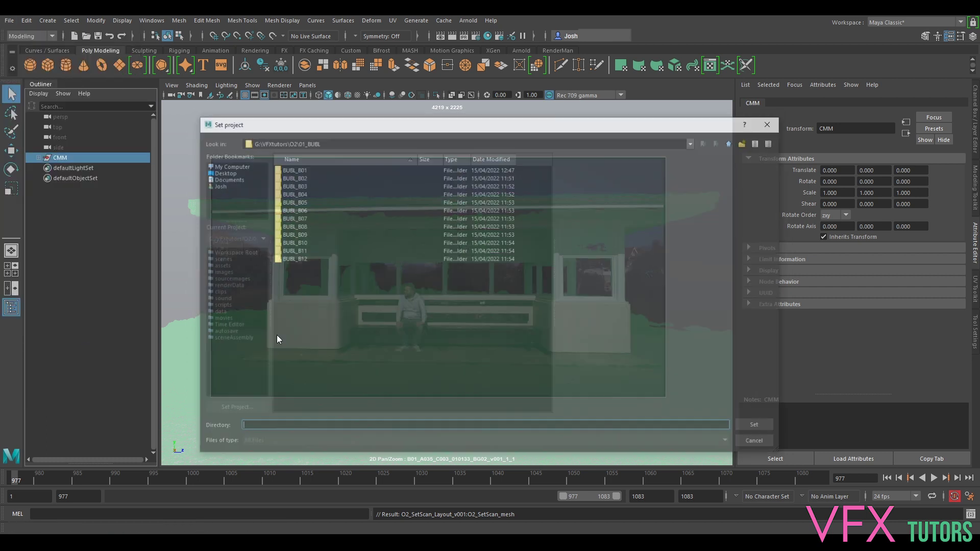
click(289, 171)
click(757, 427)
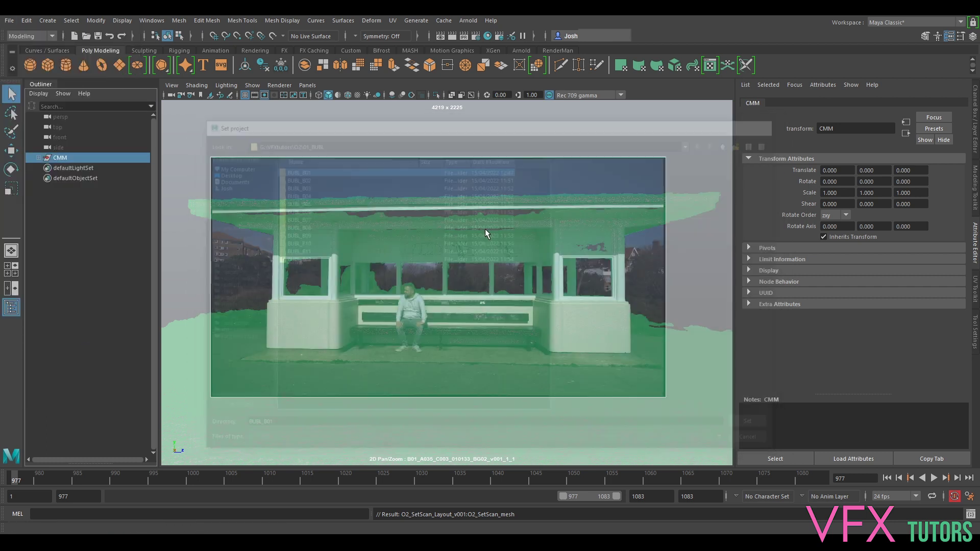
Save the scene in the project's scenes folder as the Maya ASCII file BUBL_B01_CMM_V001.
click(9, 22)
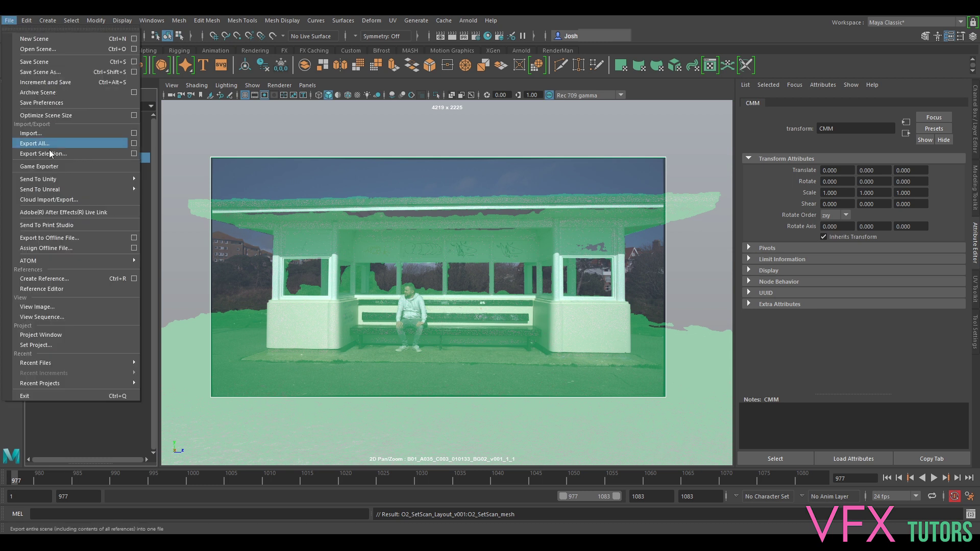
click(39, 72)
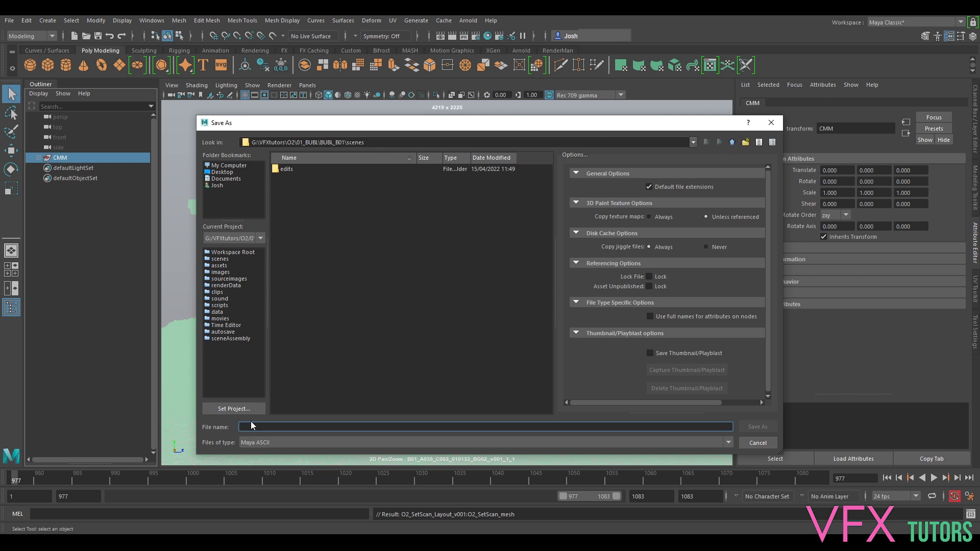
text(CMM_V001)
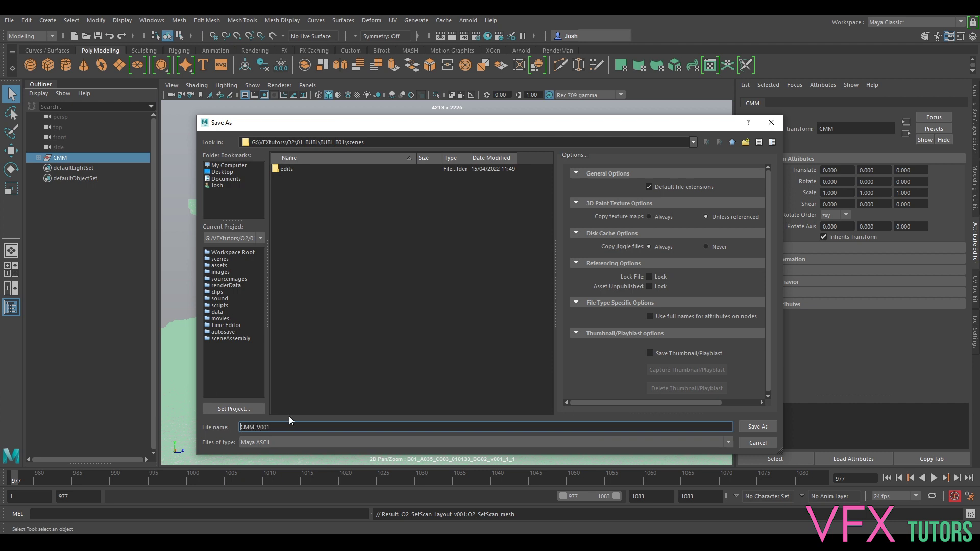
text(BUBL_B01_)
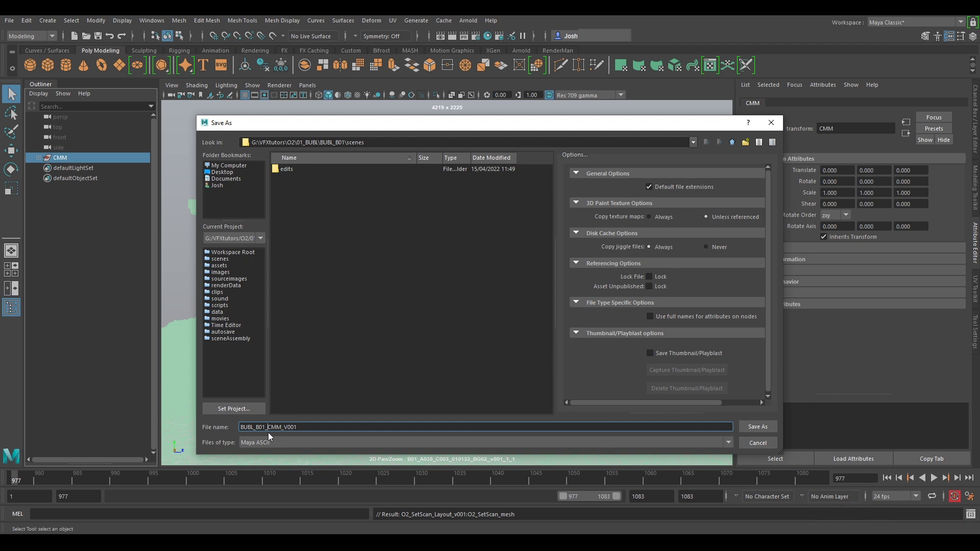
click(757, 427)
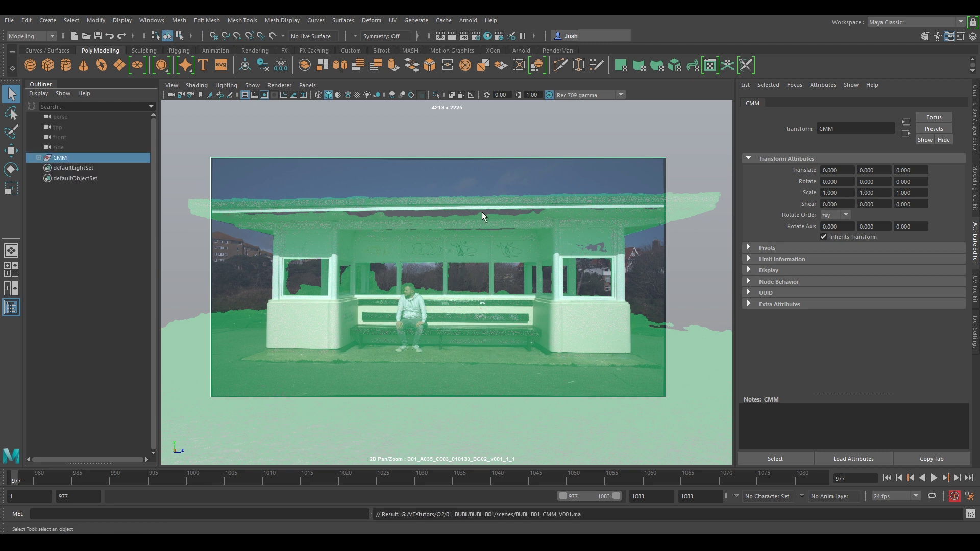
right_drag(369, 281, 650, 324)
scroll(445, 252, up, 5)
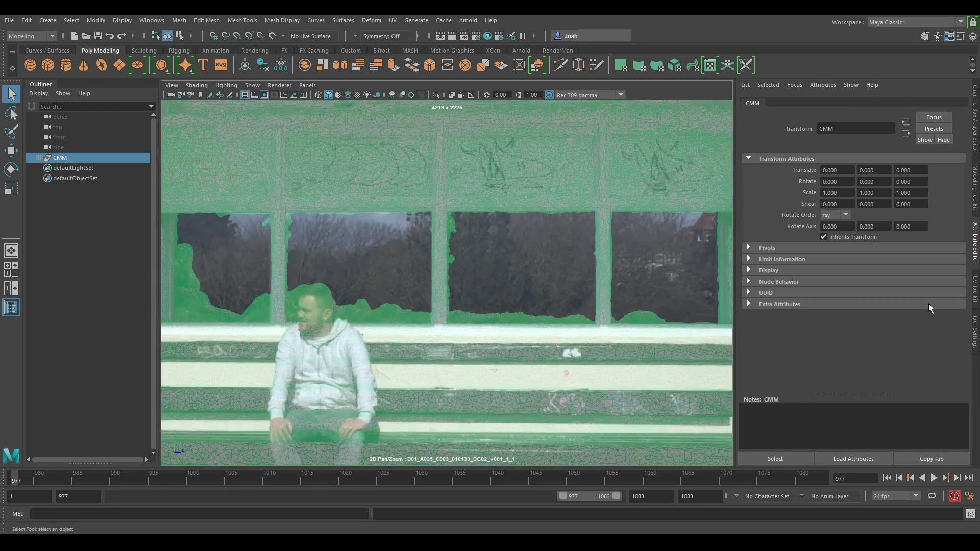
scroll(445, 251, up, 4)
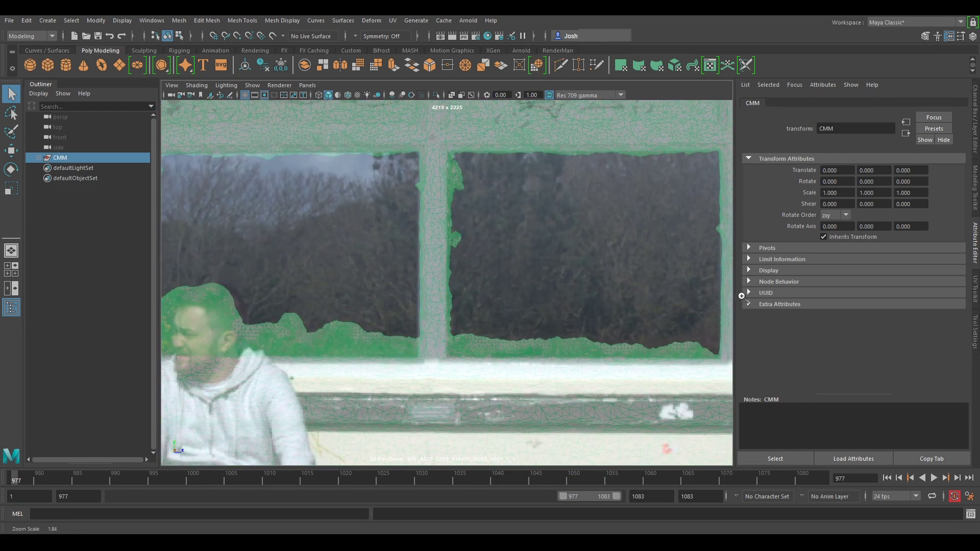
Examine how the green scan mesh lines up with the plate around the shelter's windows, bench and seated man using 2D pan/zoom.
scroll(692, 278, down, 5)
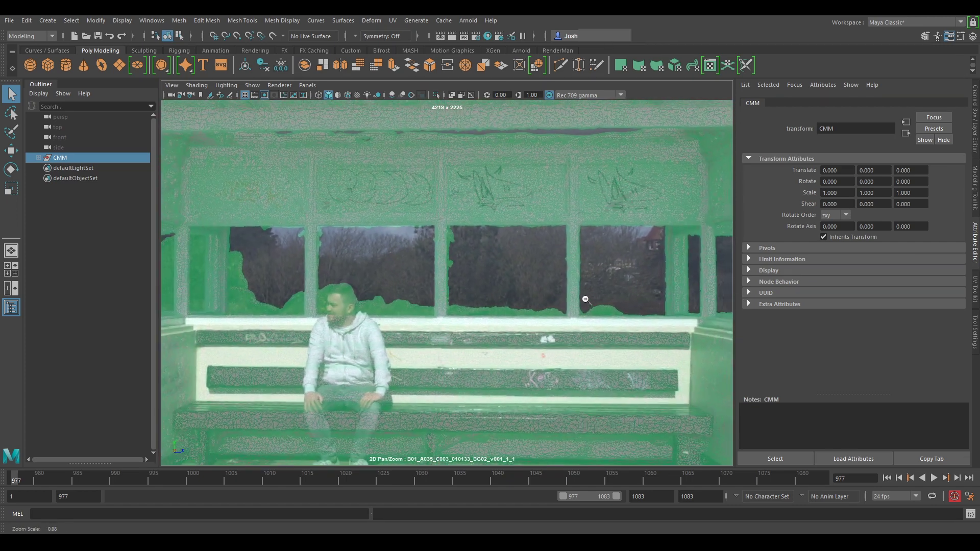
scroll(503, 280, down, 2)
scroll(717, 309, up, 4)
scroll(679, 305, up, 2)
scroll(460, 285, down, 4)
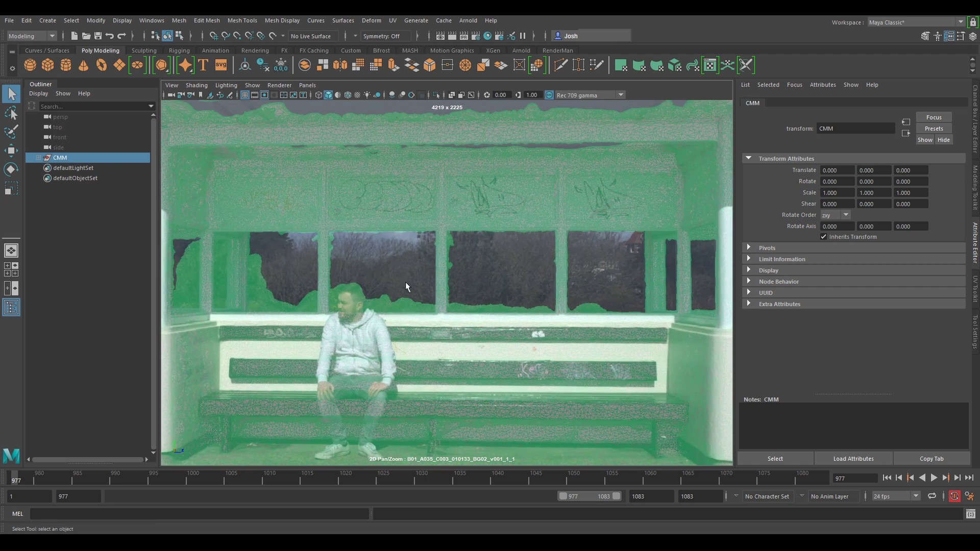
scroll(405, 281, up, 3)
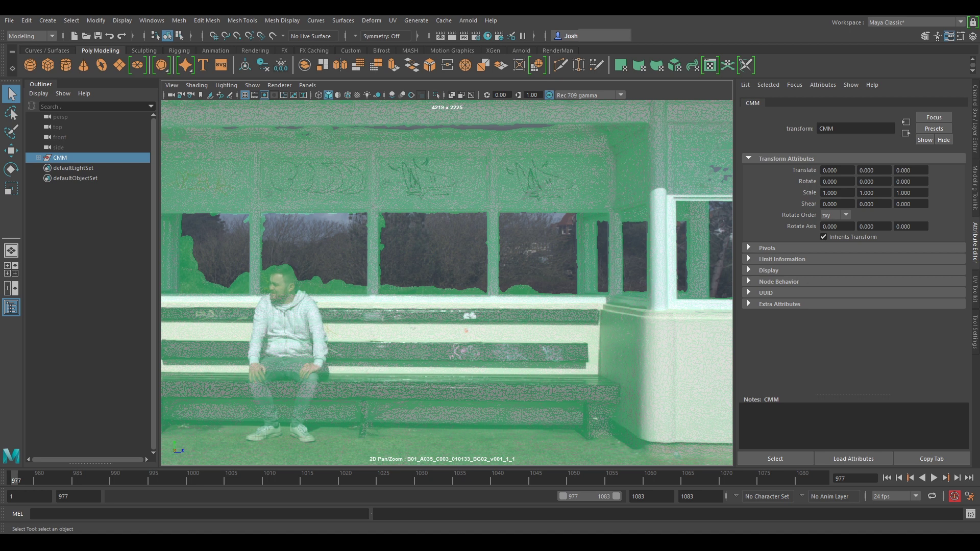
Return from 2D pan/zoom to the full camera view and review the contents of the CMM group, leaving it collapsed.
key(backslash)
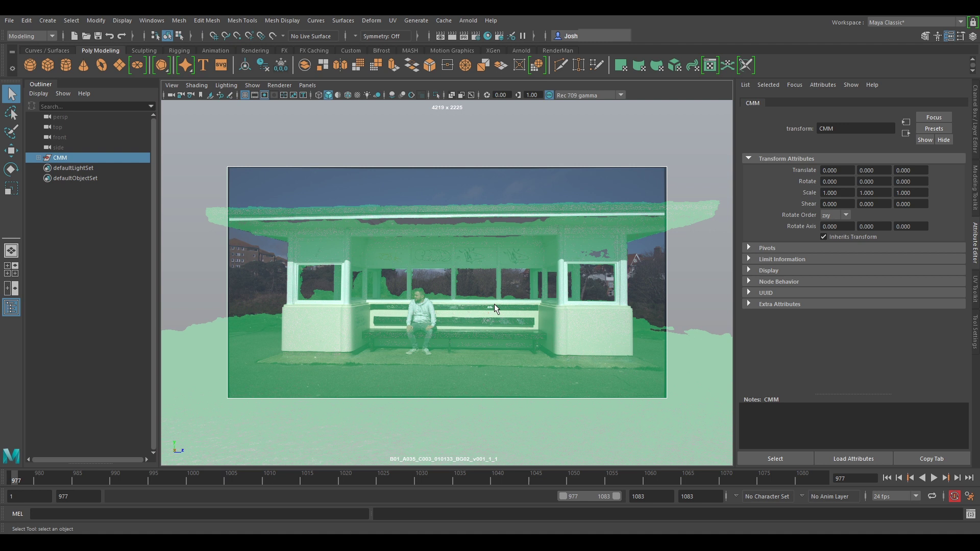
click(36, 158)
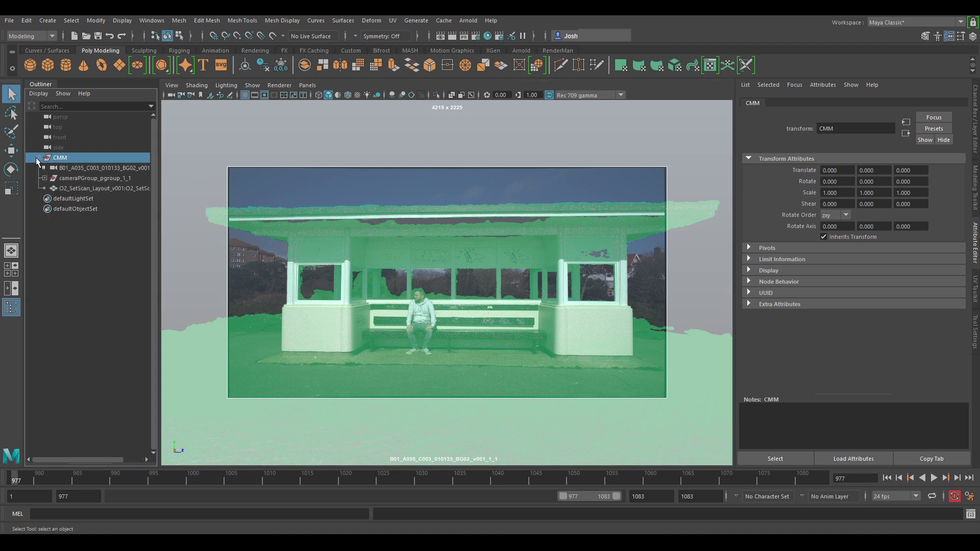
click(39, 158)
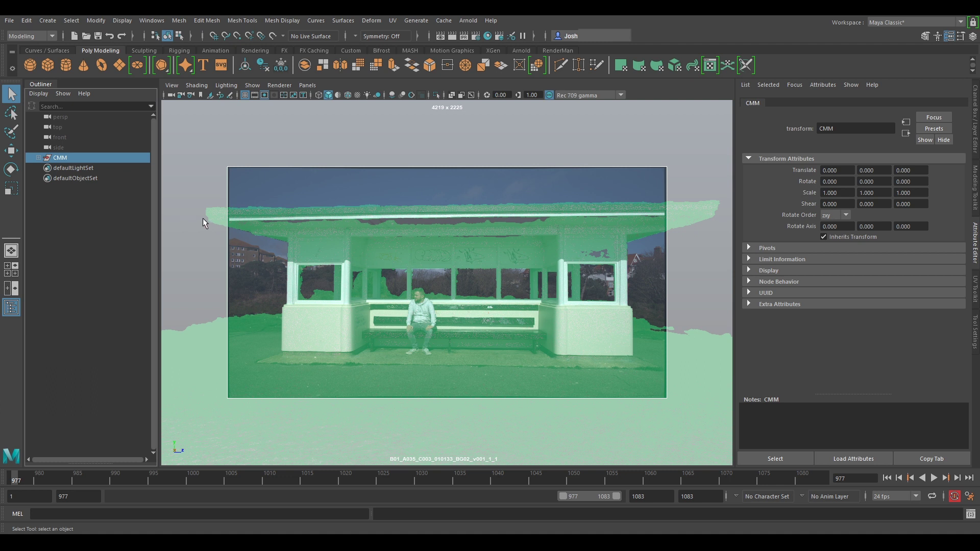